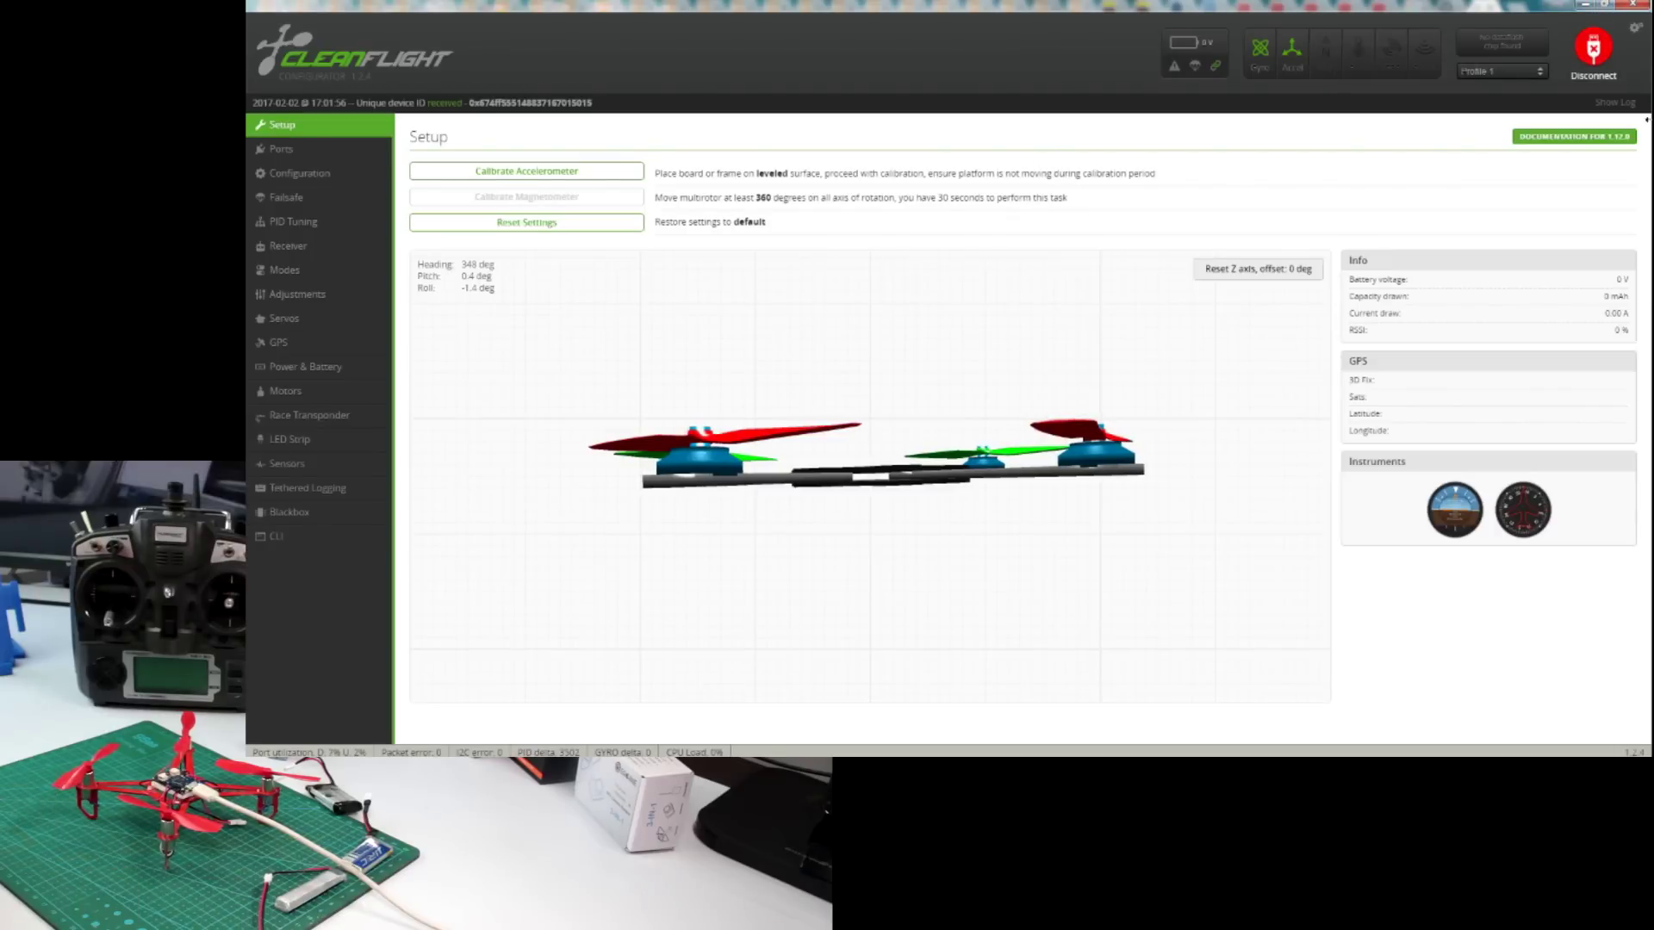
Calibrate the accelerometer while the quadcopter rests on a level surface
{"action": "left_click", "coordinate": [545, 175]}
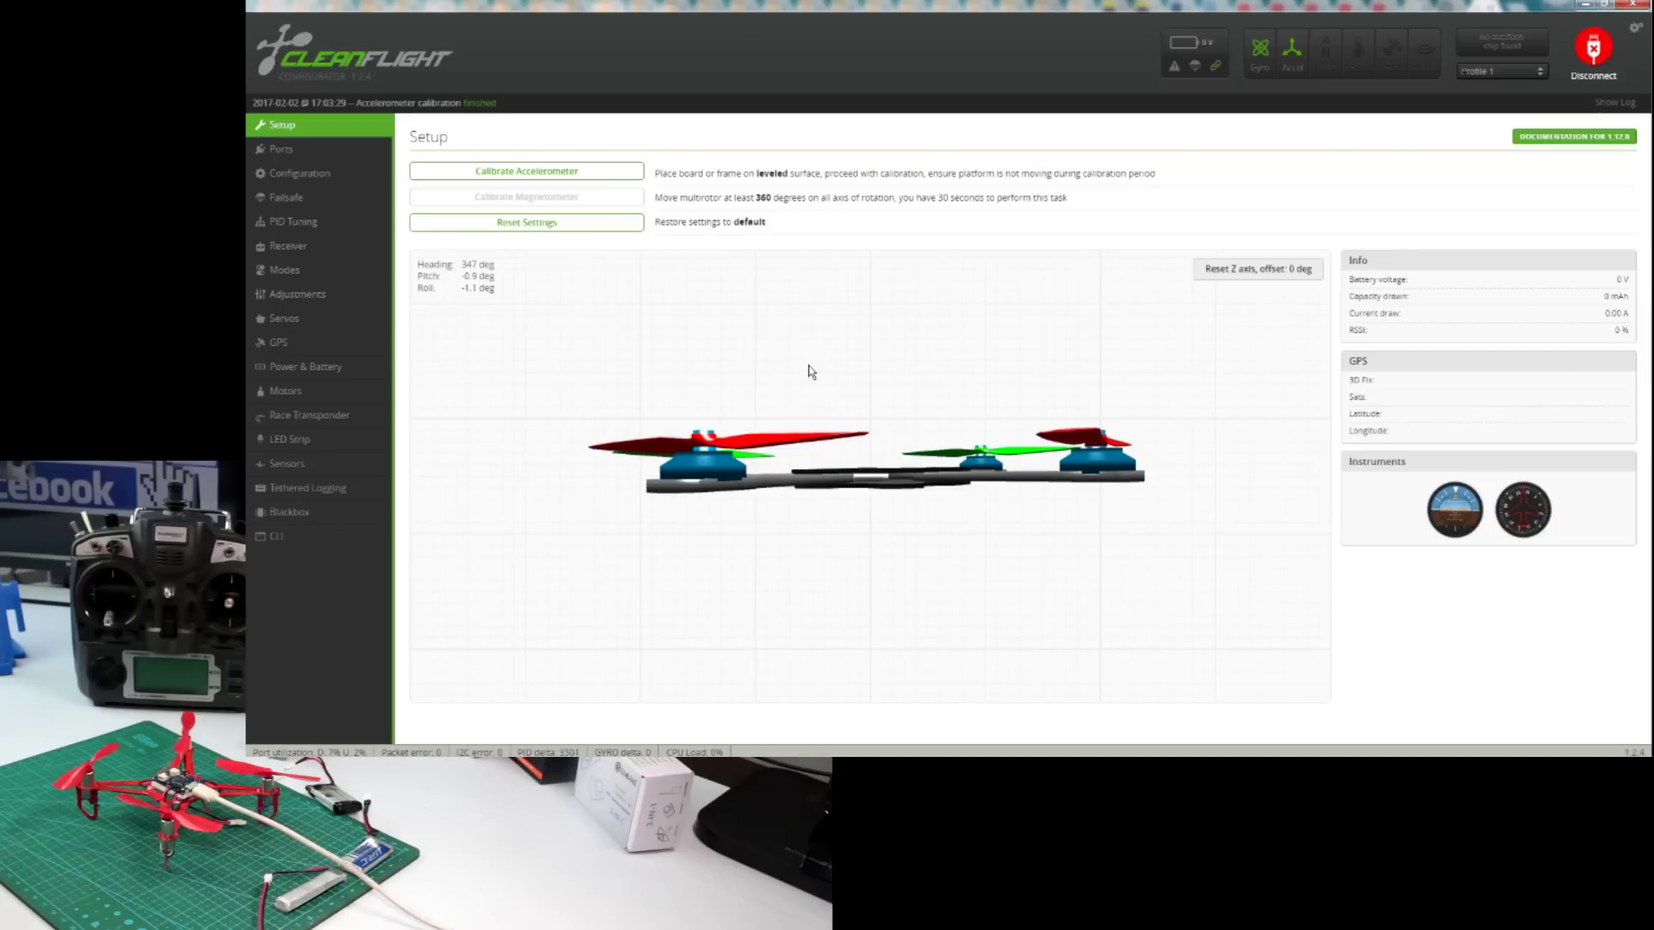
Review the serial port assignments, then the mixer, motor, battery voltage, current sensor and other feature settings in the configuration
{"action": "left_click", "coordinate": [317, 155]}
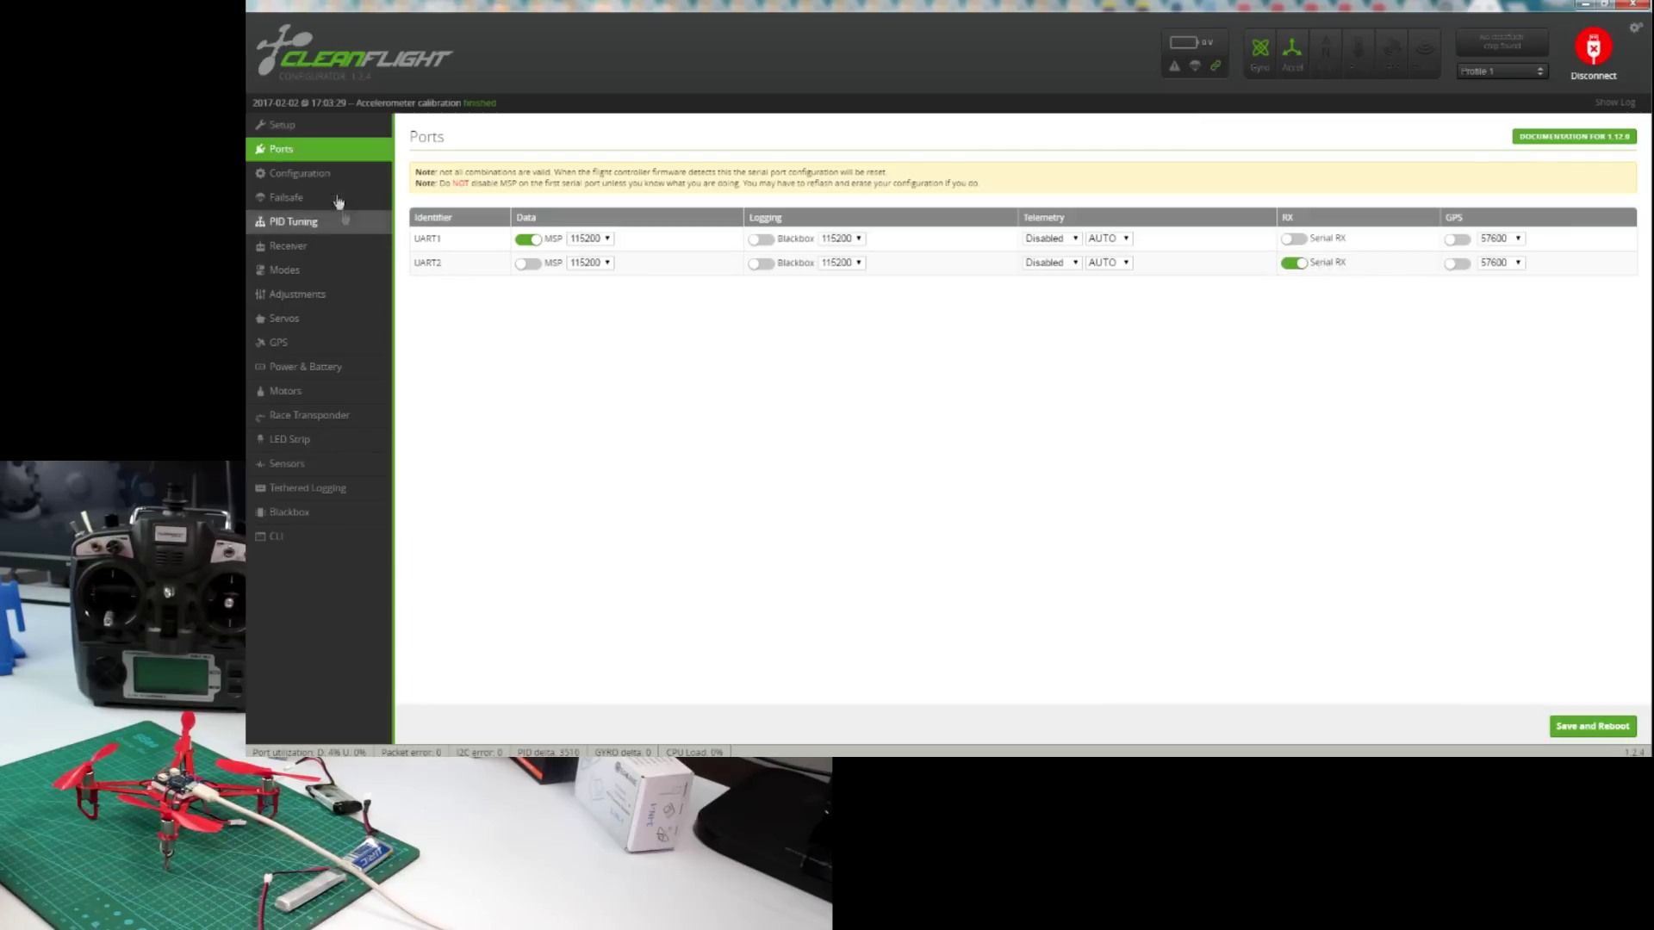
{"action": "left_click", "coordinate": [302, 175]}
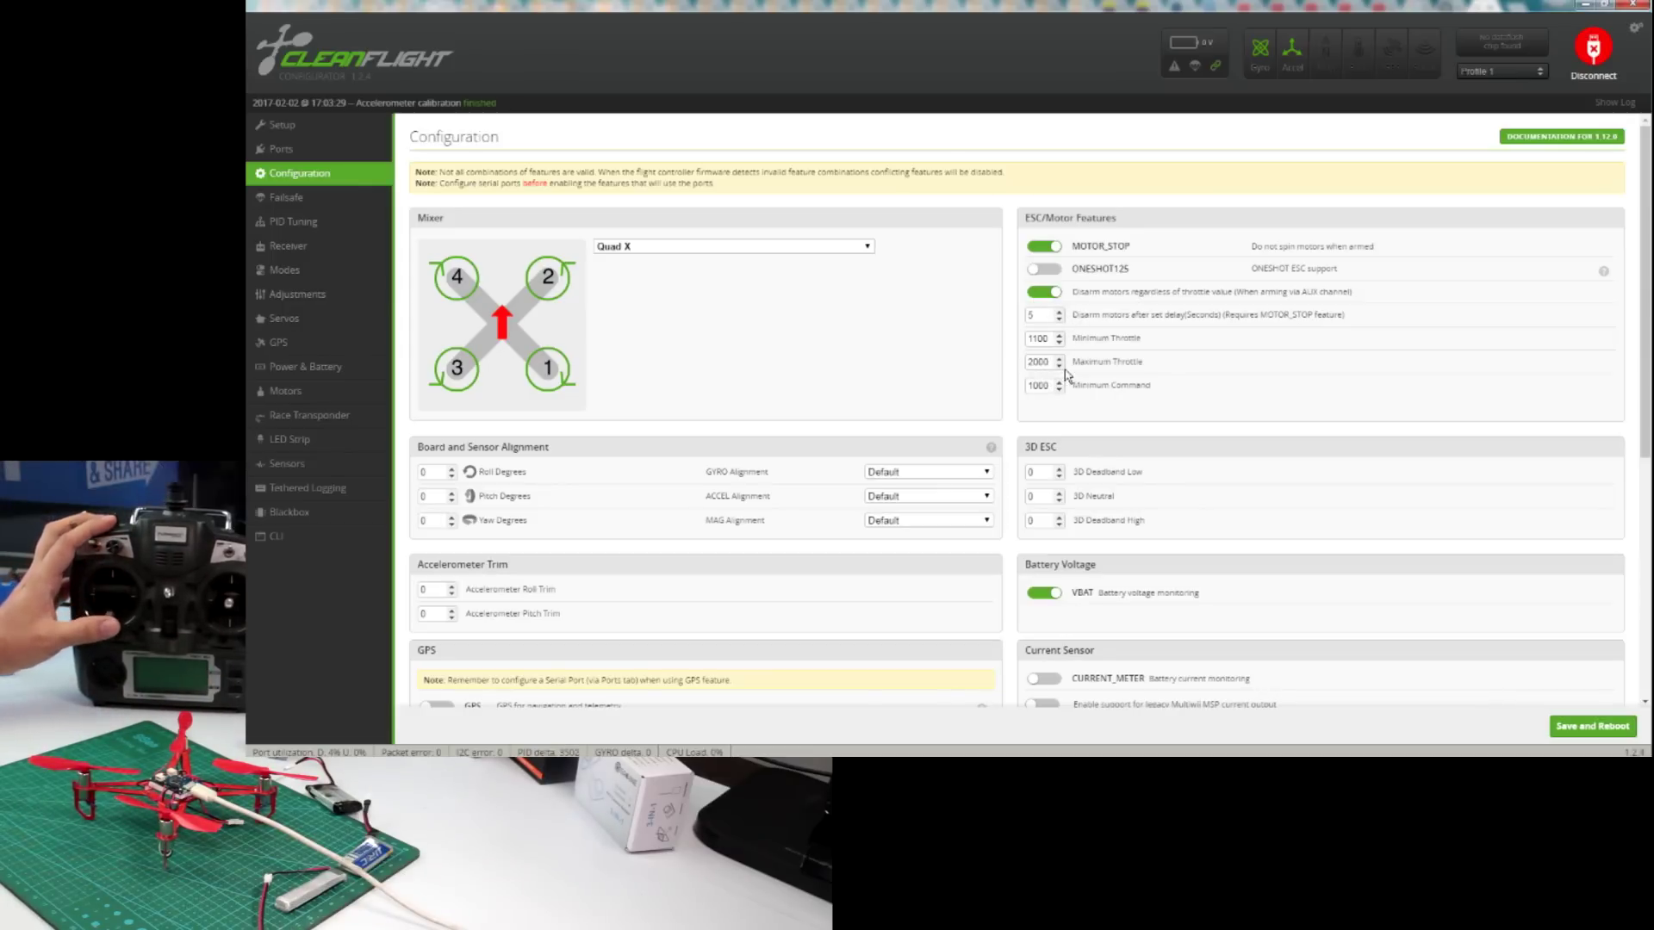
{"action": "scroll", "coordinate": [1103, 379], "scroll_direction": "down", "scroll_amount": 2}
{"action": "scroll", "coordinate": [1131, 382], "scroll_direction": "down", "scroll_amount": 1}
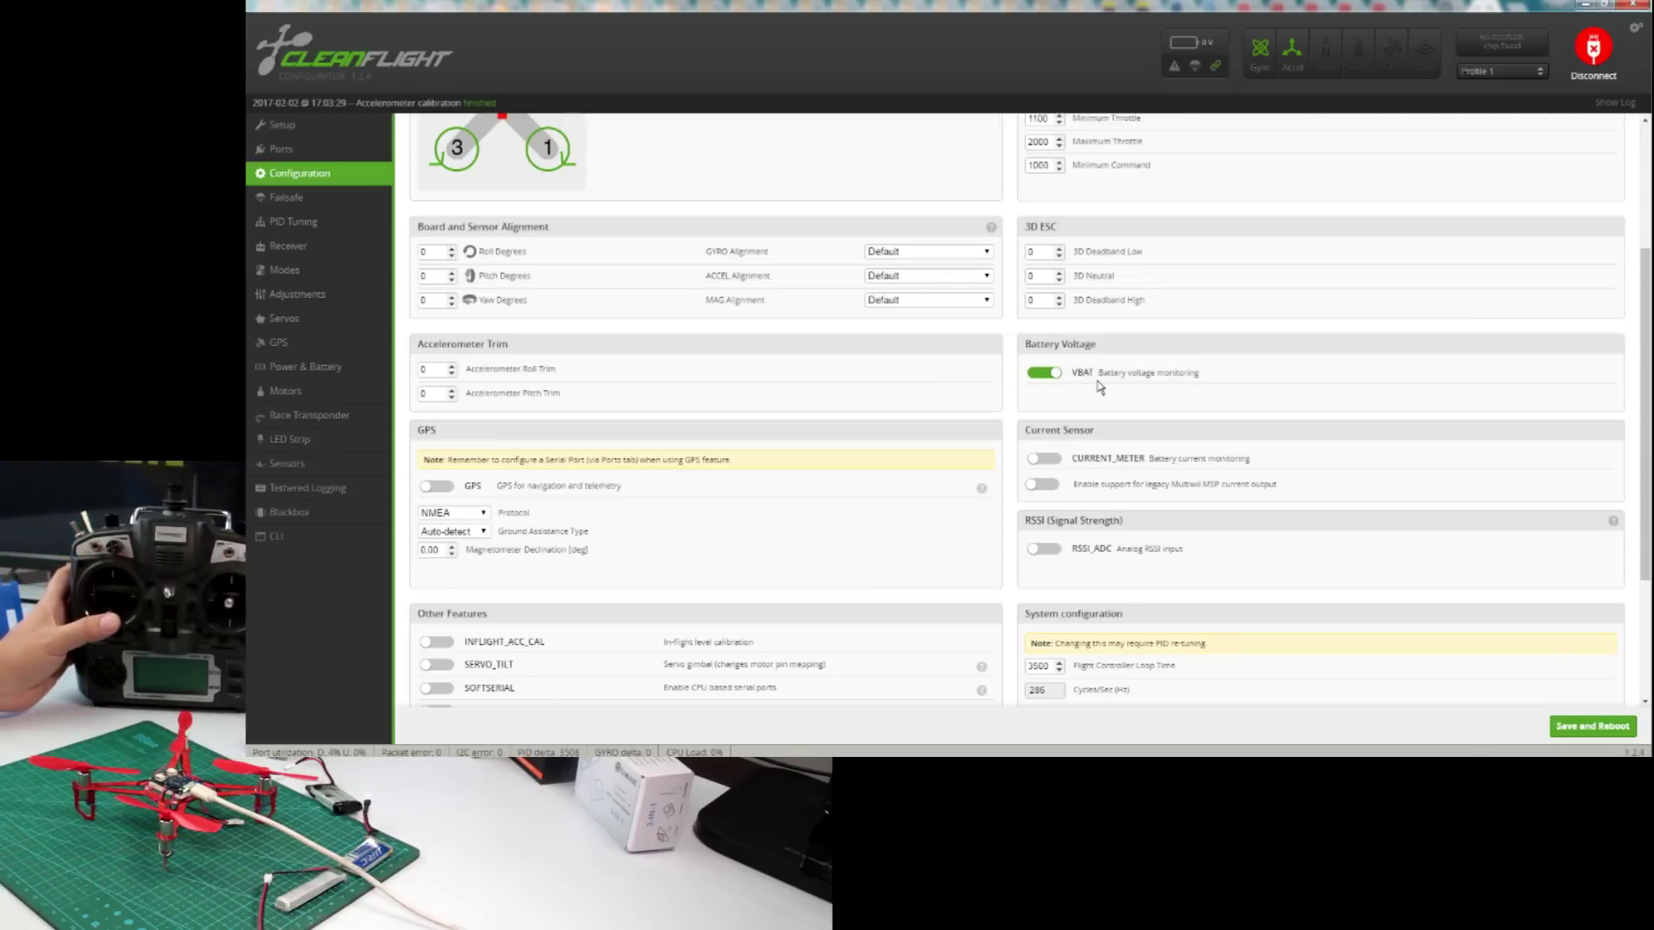
{"action": "scroll", "coordinate": [1110, 389], "scroll_direction": "down", "scroll_amount": 1}
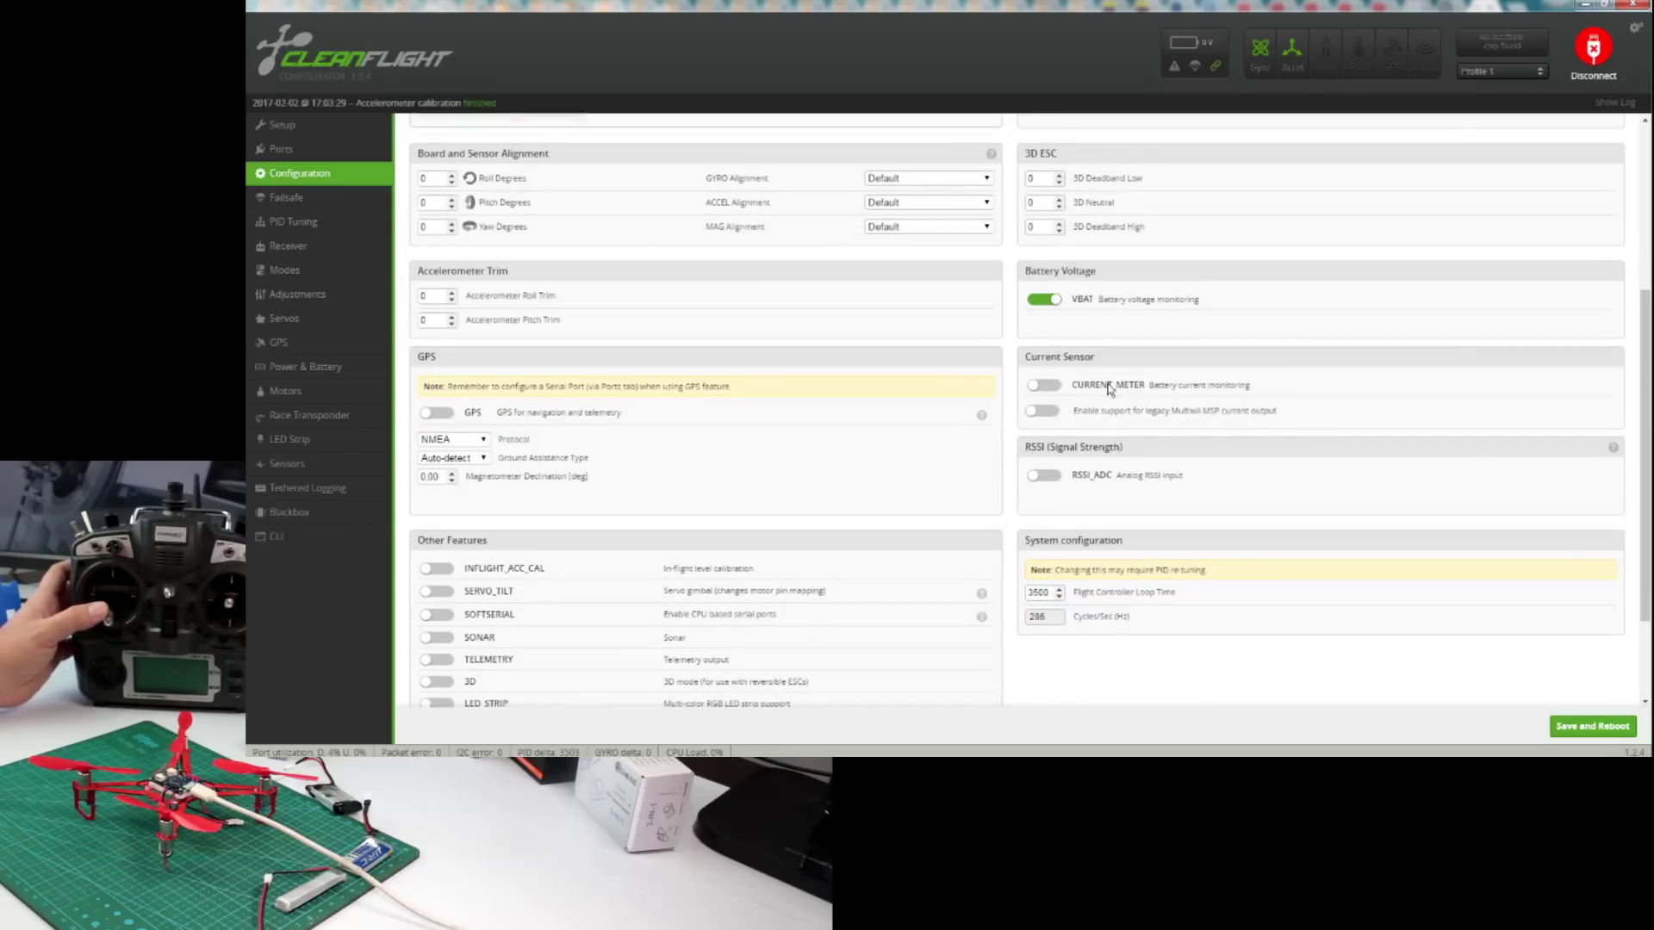
{"action": "scroll", "coordinate": [1155, 386], "scroll_direction": "down", "scroll_amount": 3}
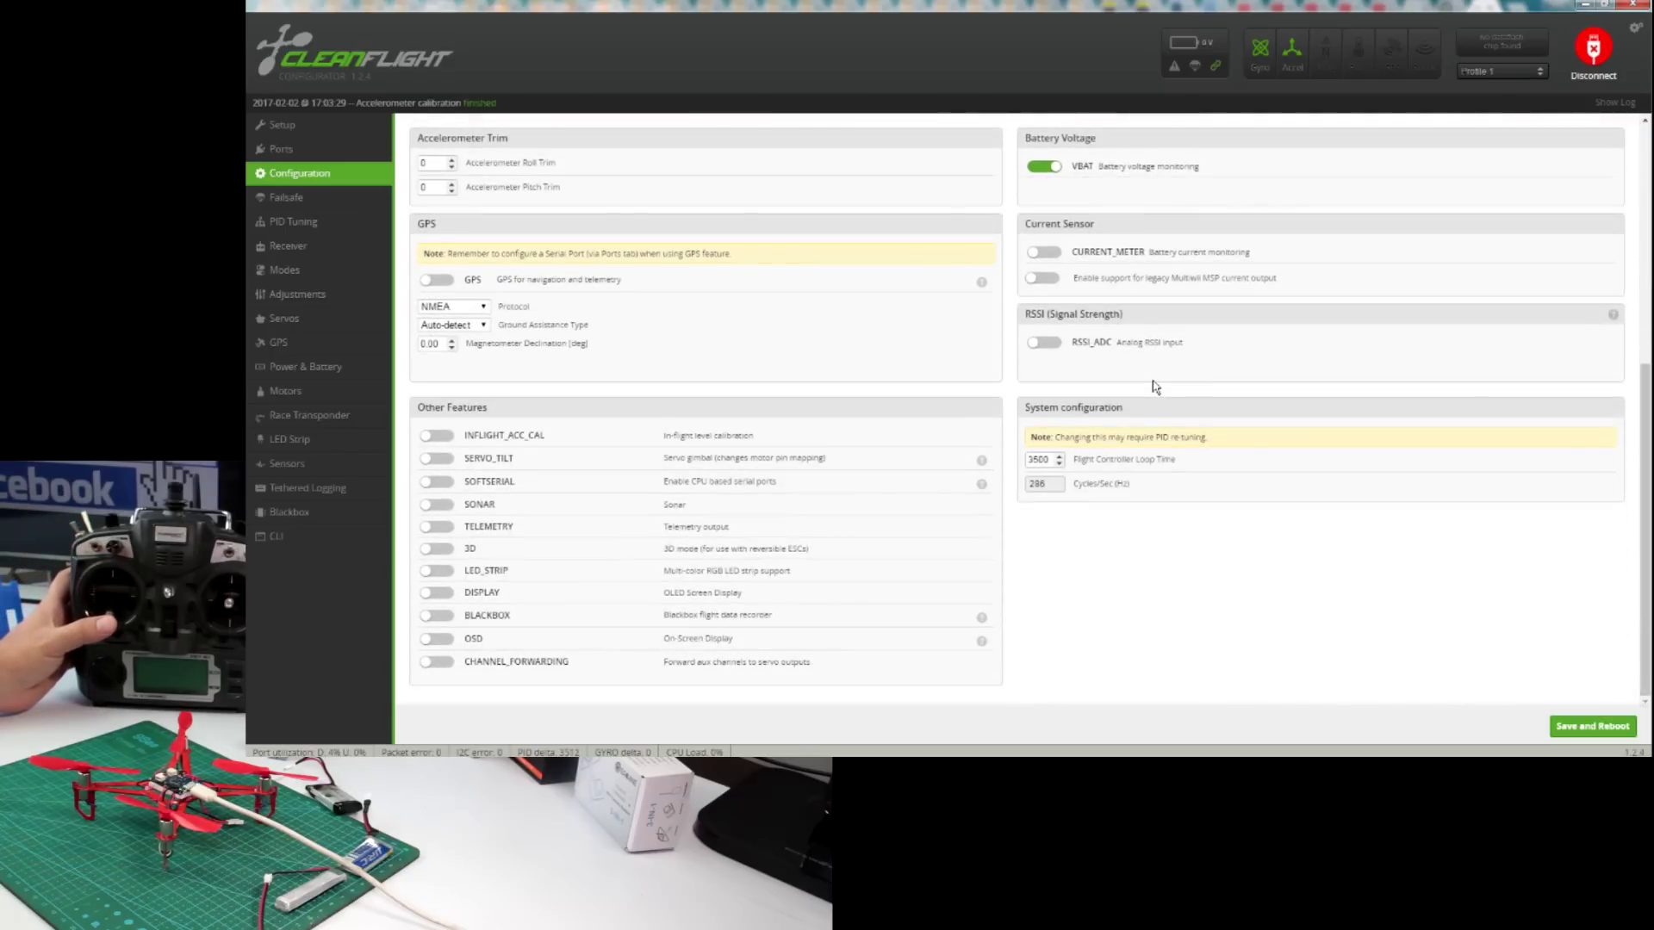
{"action": "scroll", "coordinate": [1155, 387], "scroll_direction": "up", "scroll_amount": 10}
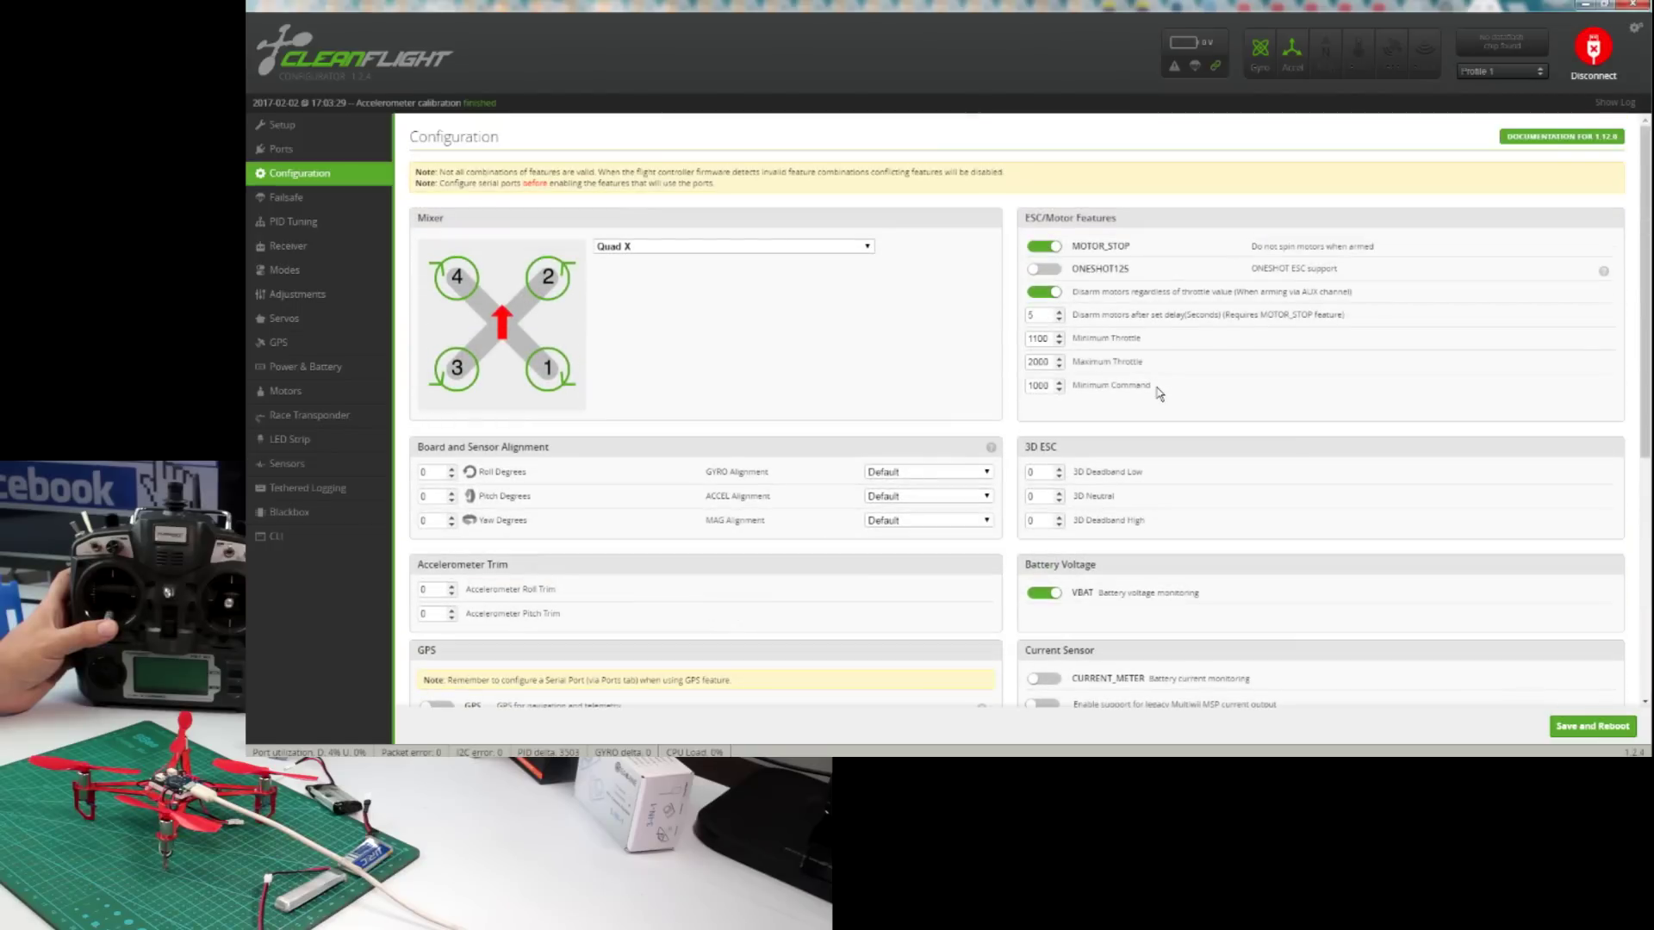
Set the Stage 2 failsafe procedure to Drop, then save the failsafe settings and reboot the board
{"action": "left_click", "coordinate": [301, 203]}
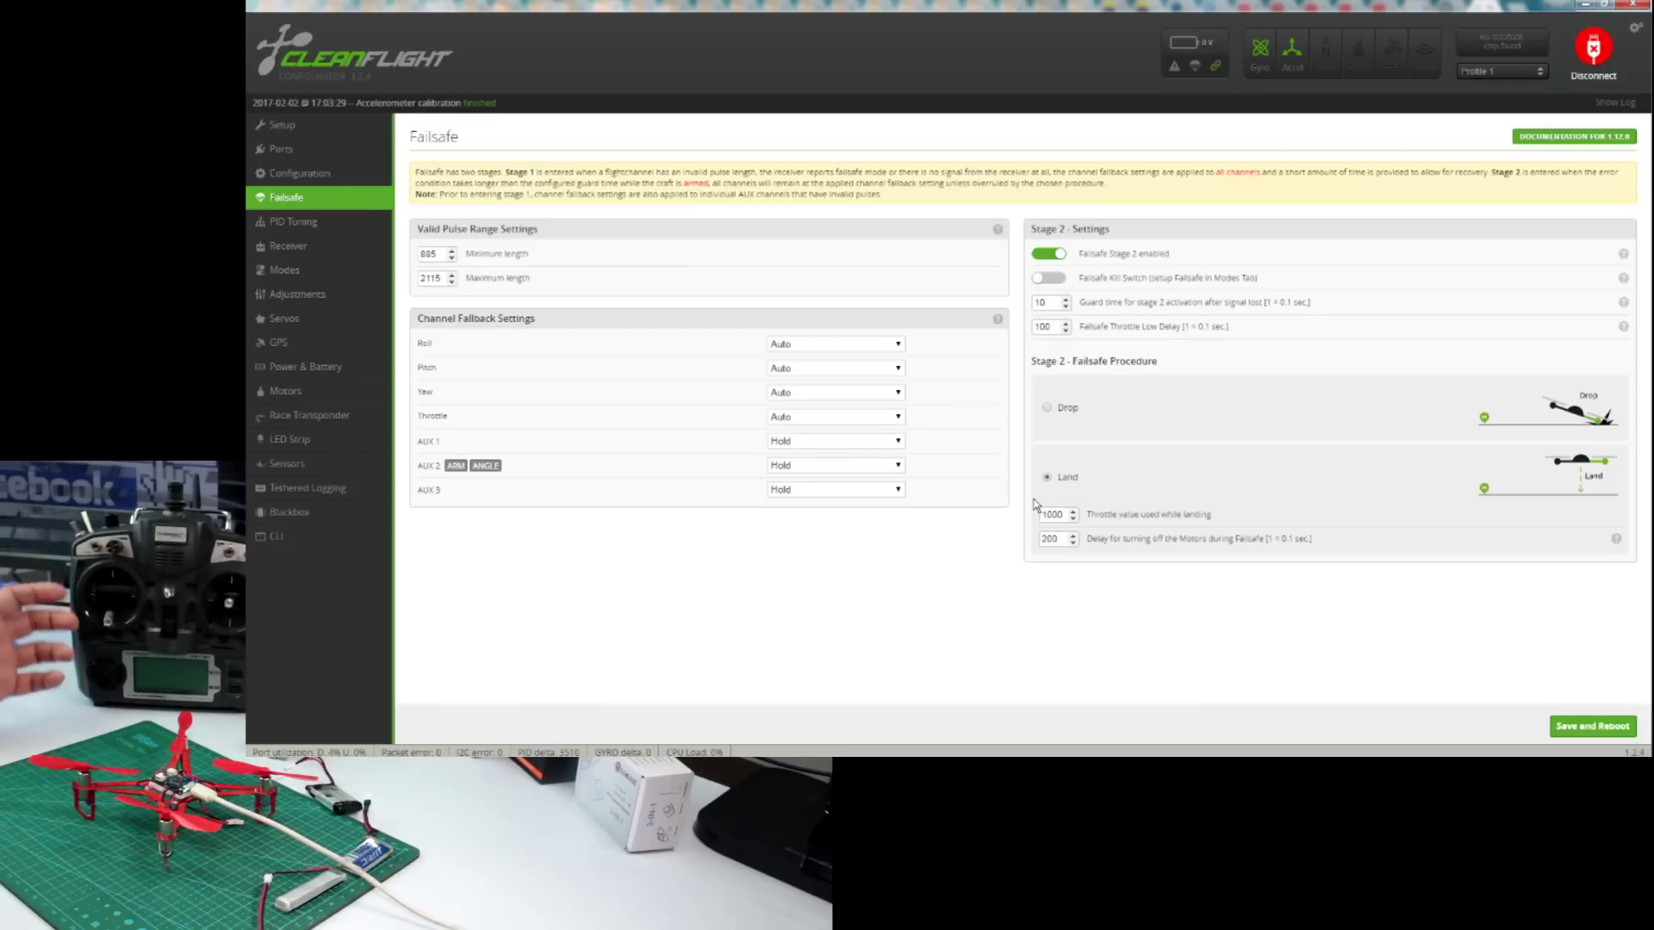
{"action": "left_click", "coordinate": [1047, 409]}
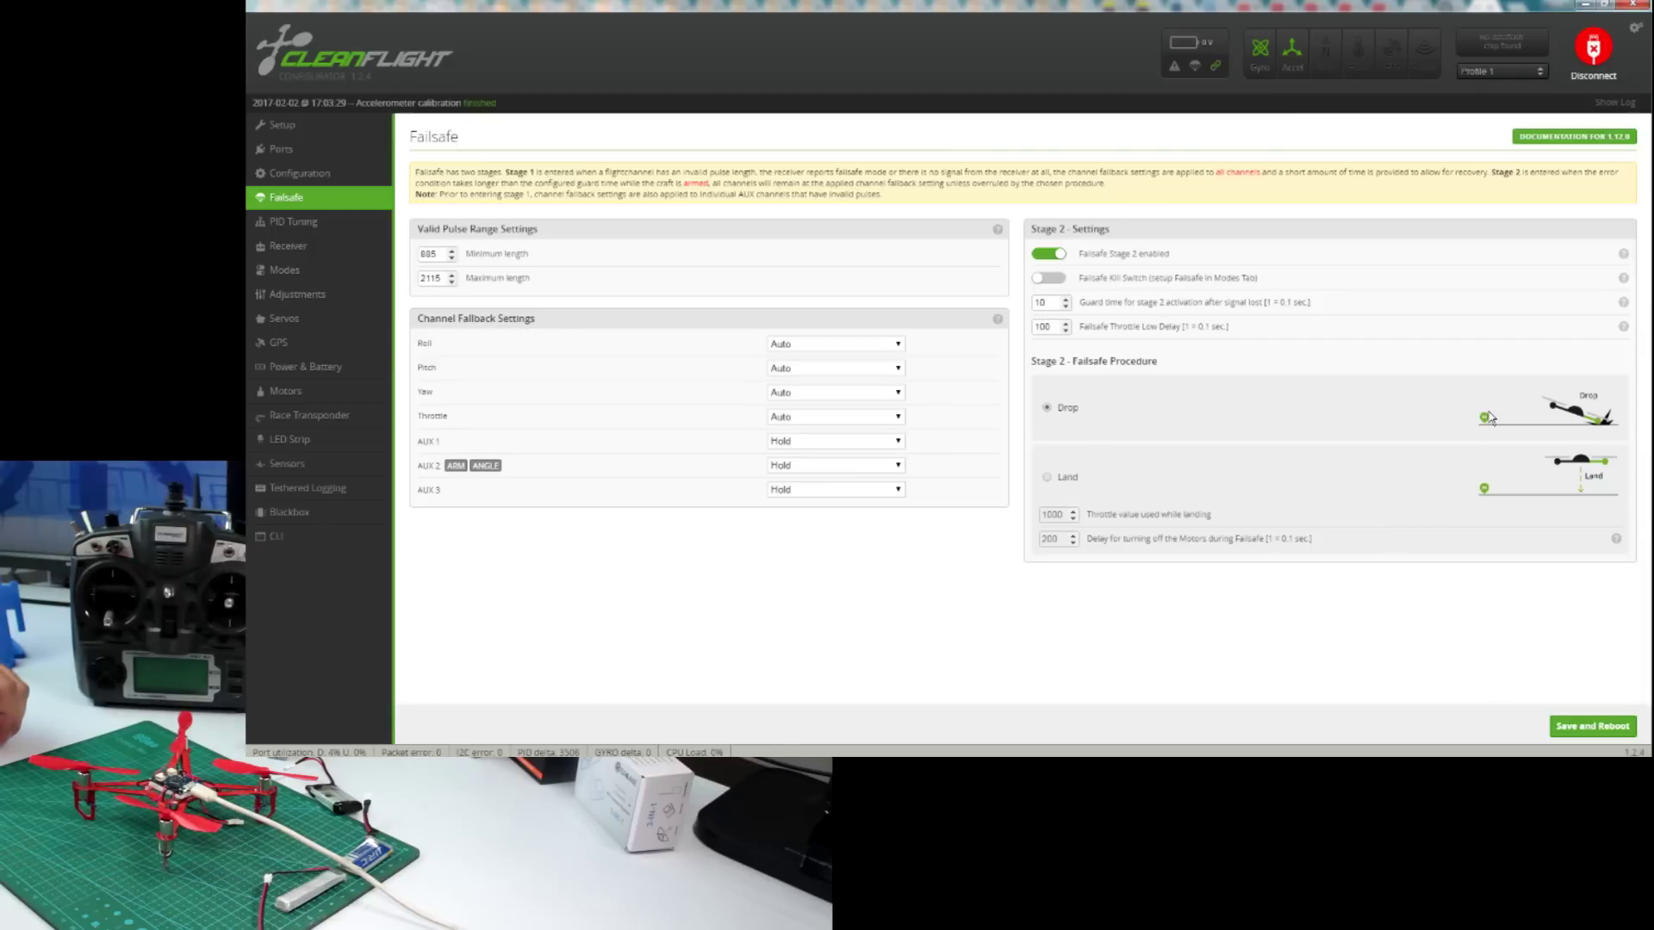
{"action": "left_click", "coordinate": [1603, 726]}
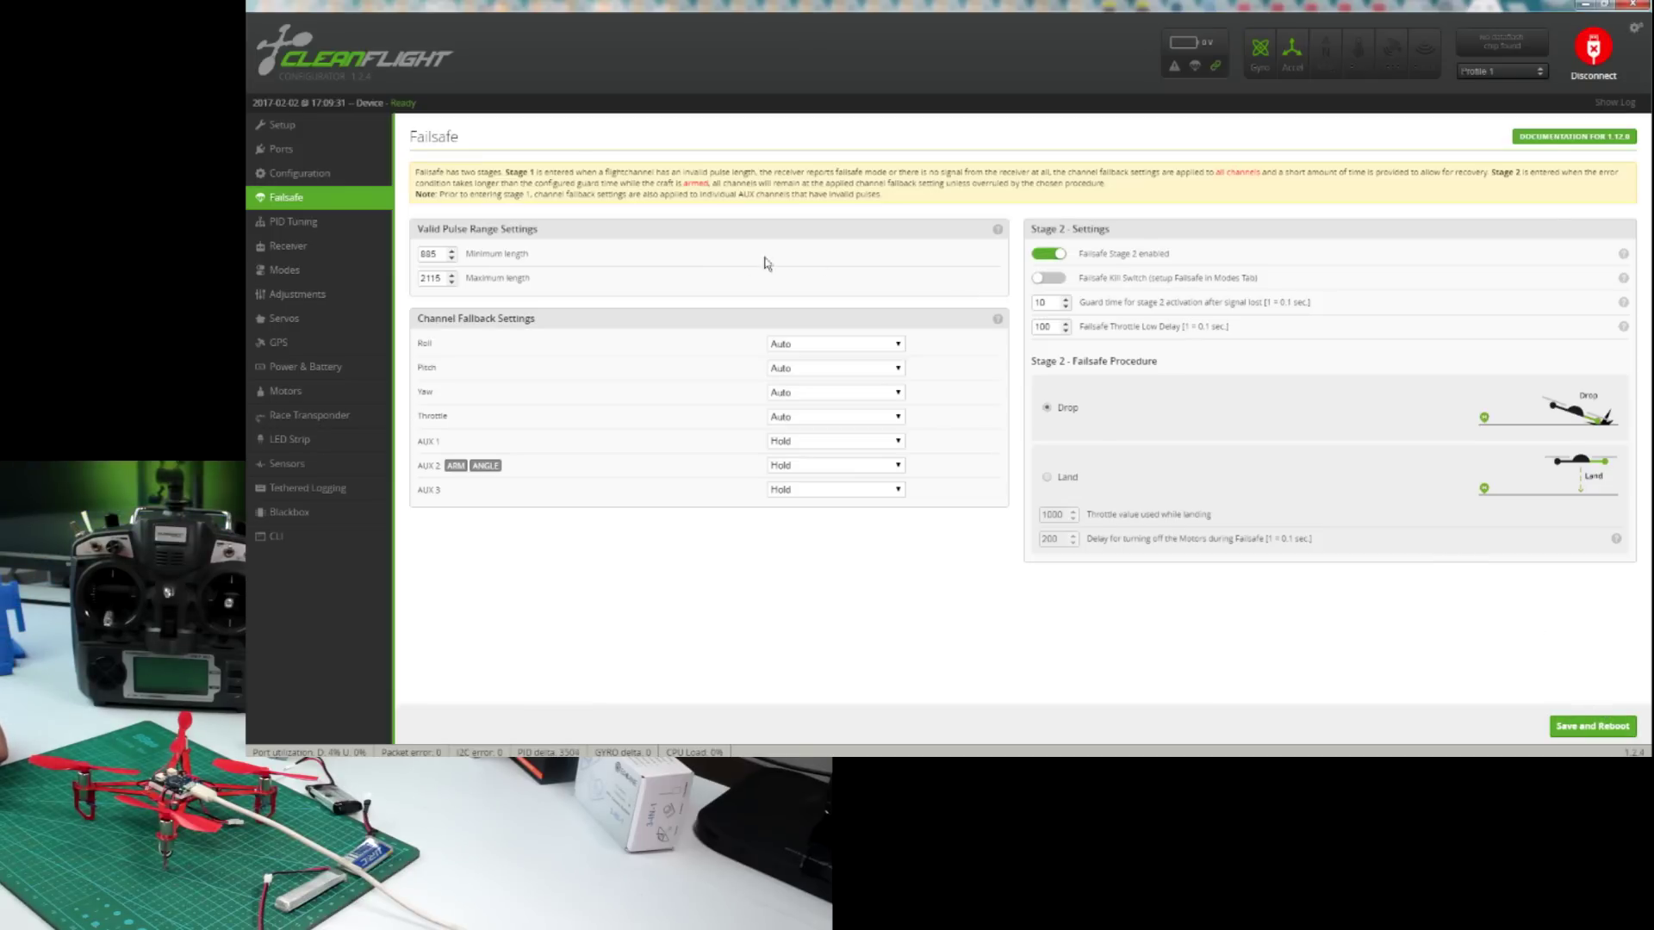
Examine the PID tuning values and the receiver's channel map, stick settings, receiver mode and serial provider
{"action": "left_click", "coordinate": [311, 222]}
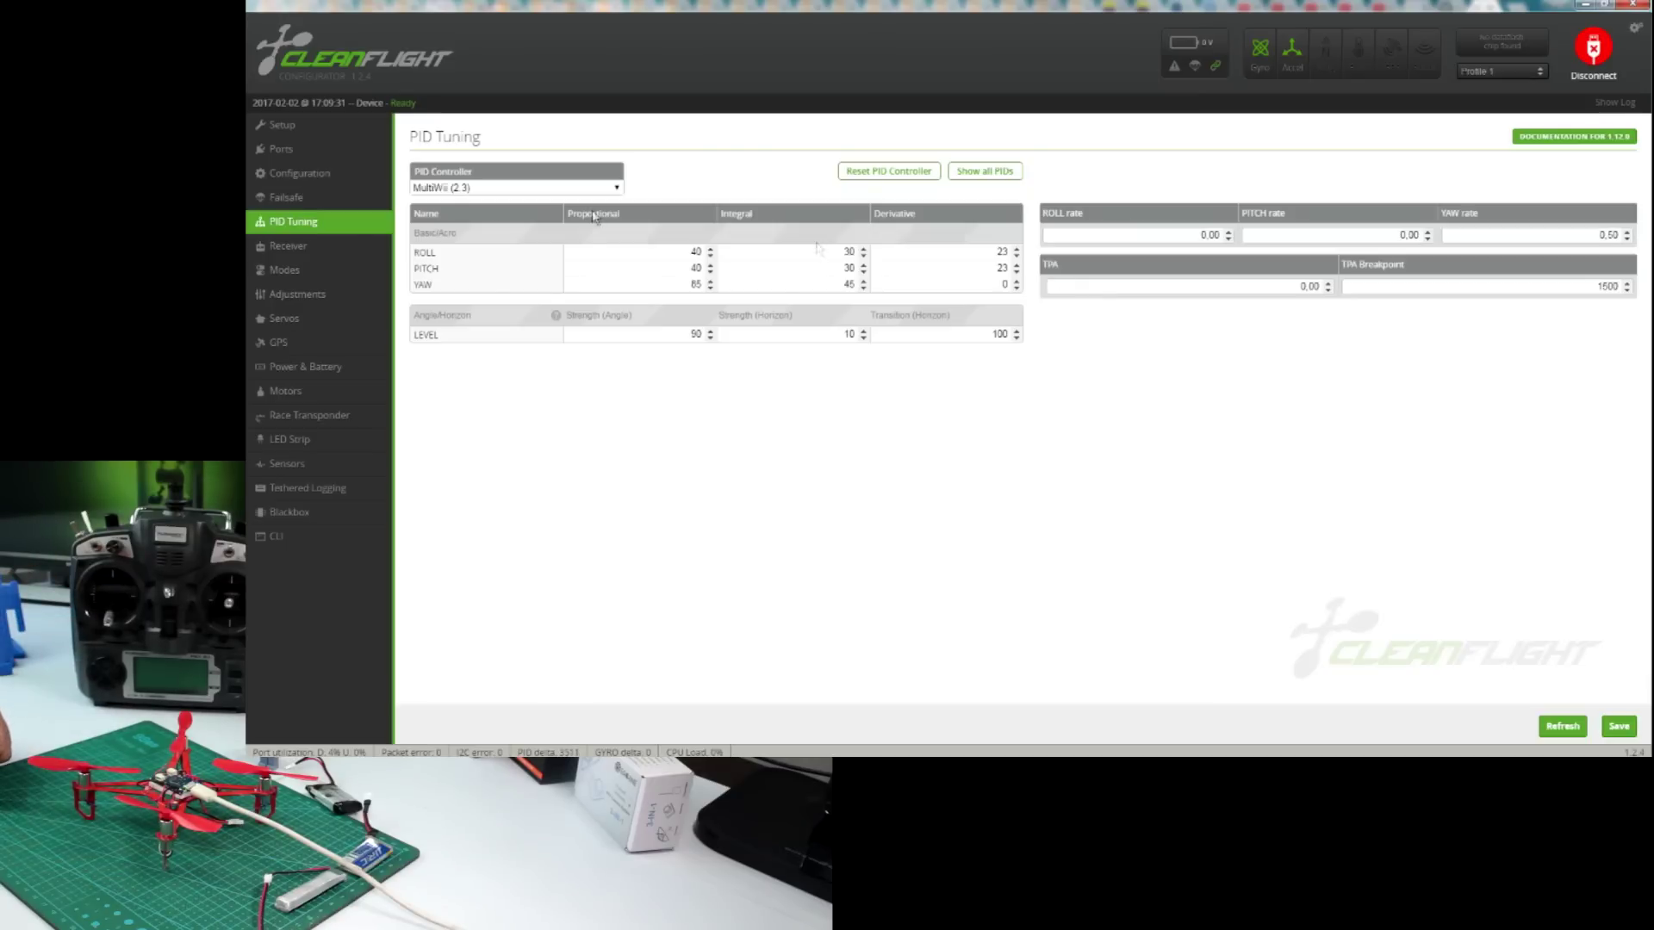
{"action": "left_click", "coordinate": [290, 247]}
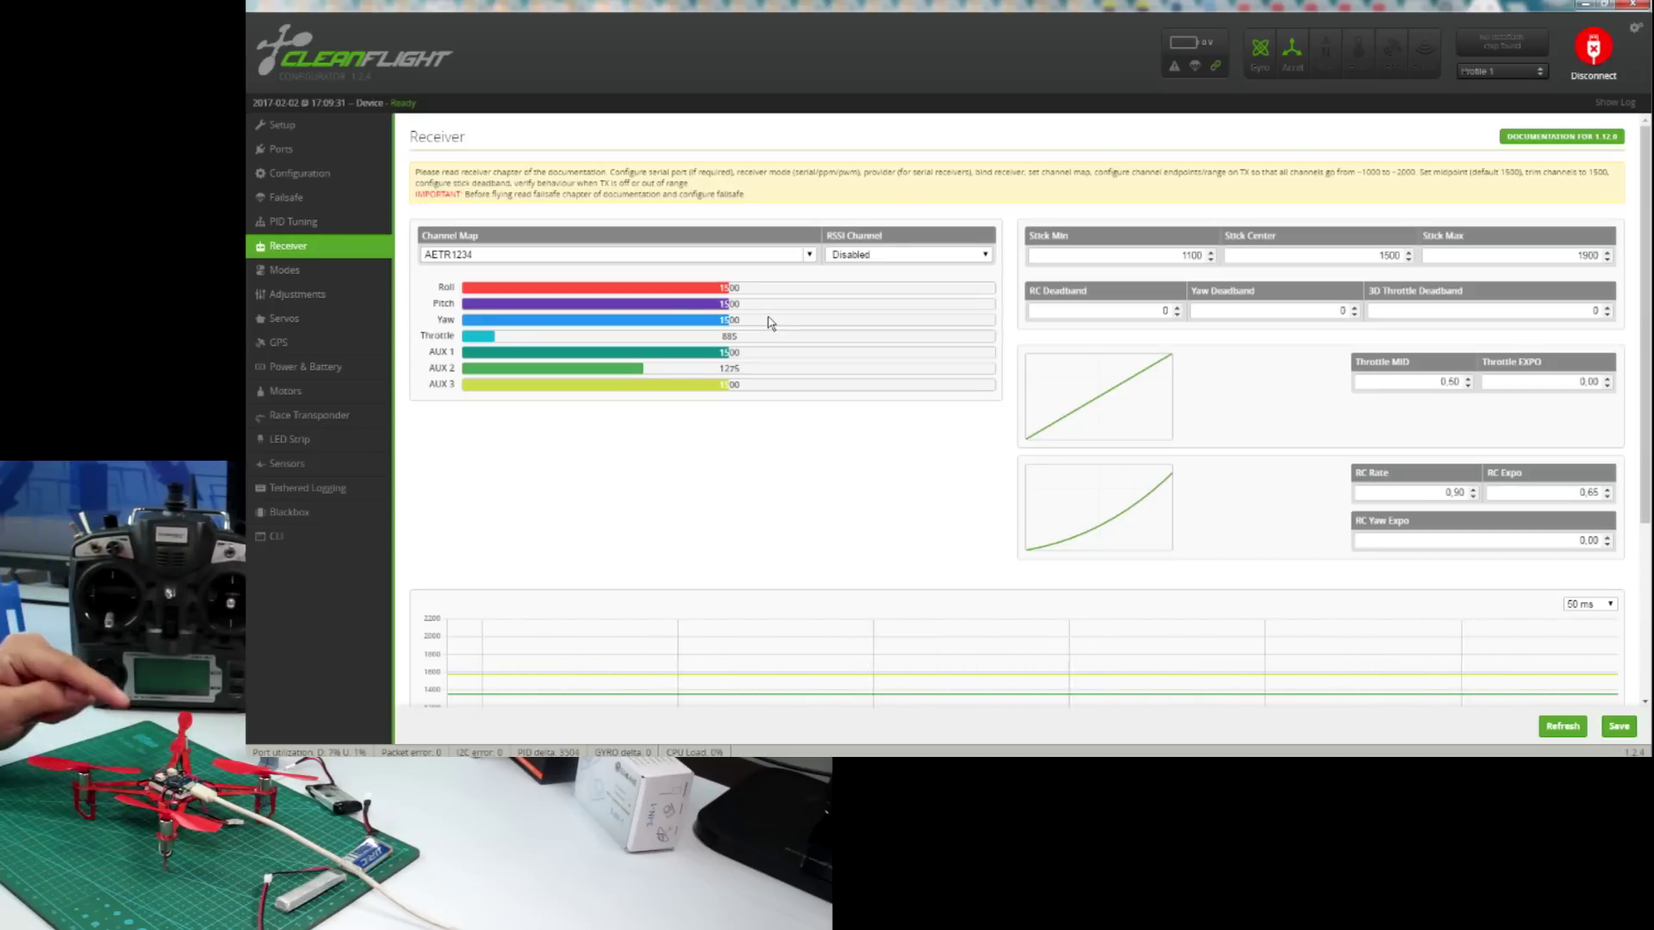
{"action": "scroll", "coordinate": [769, 323], "scroll_direction": "down", "scroll_amount": 3}
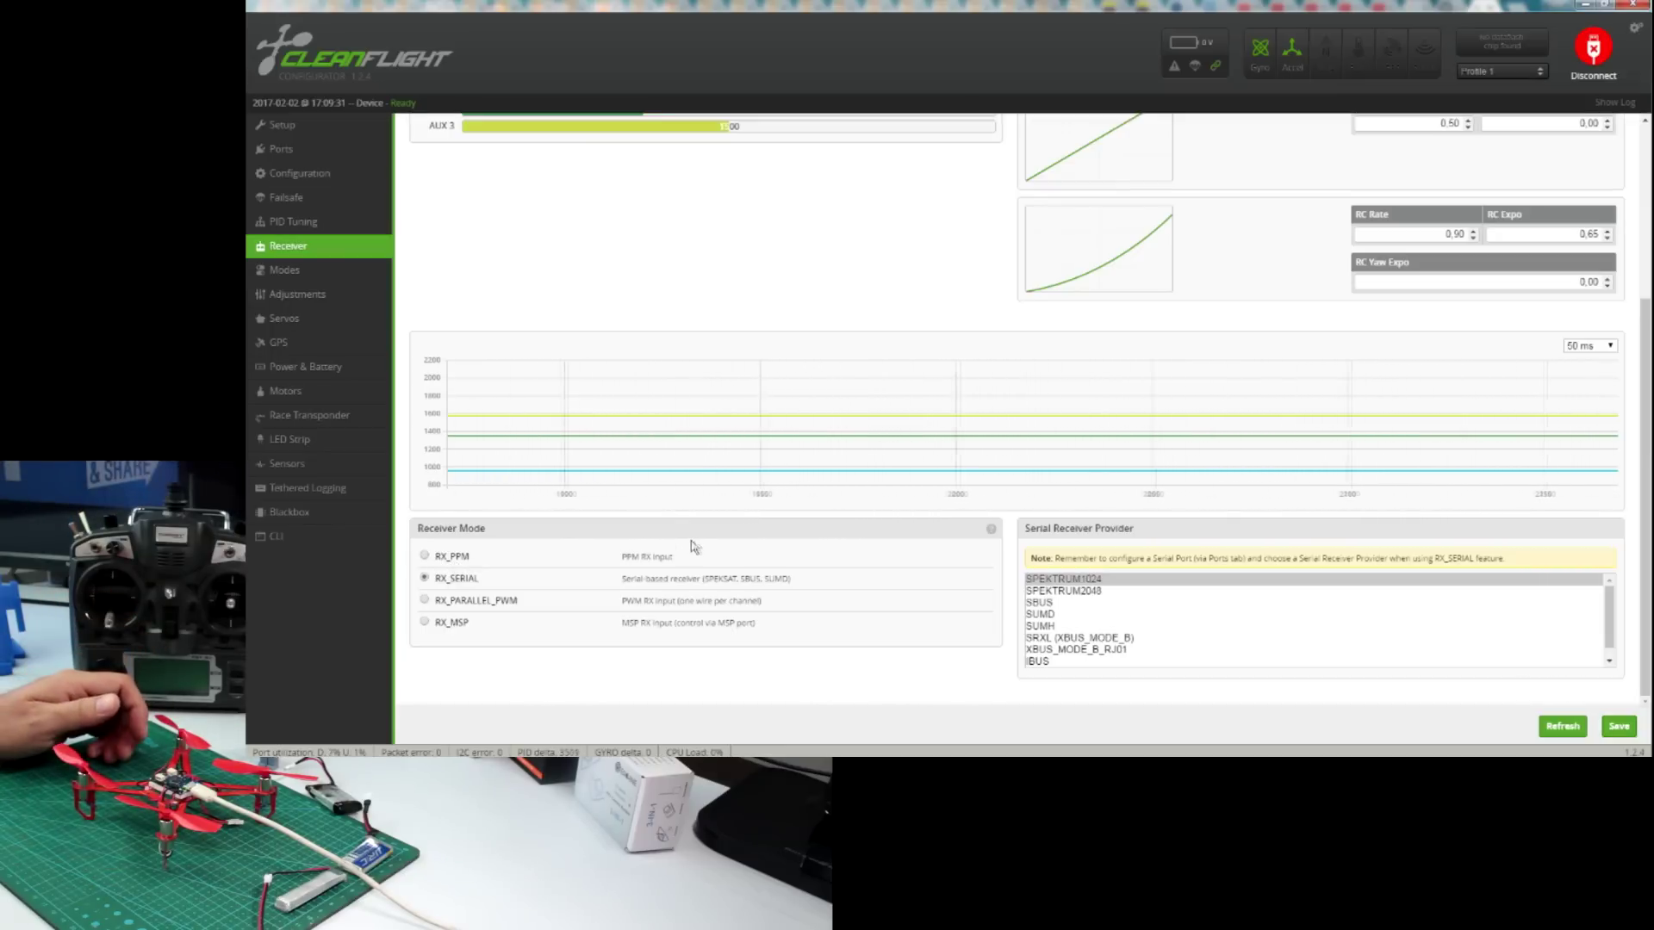
{"action": "scroll", "coordinate": [694, 541], "scroll_direction": "up", "scroll_amount": 3}
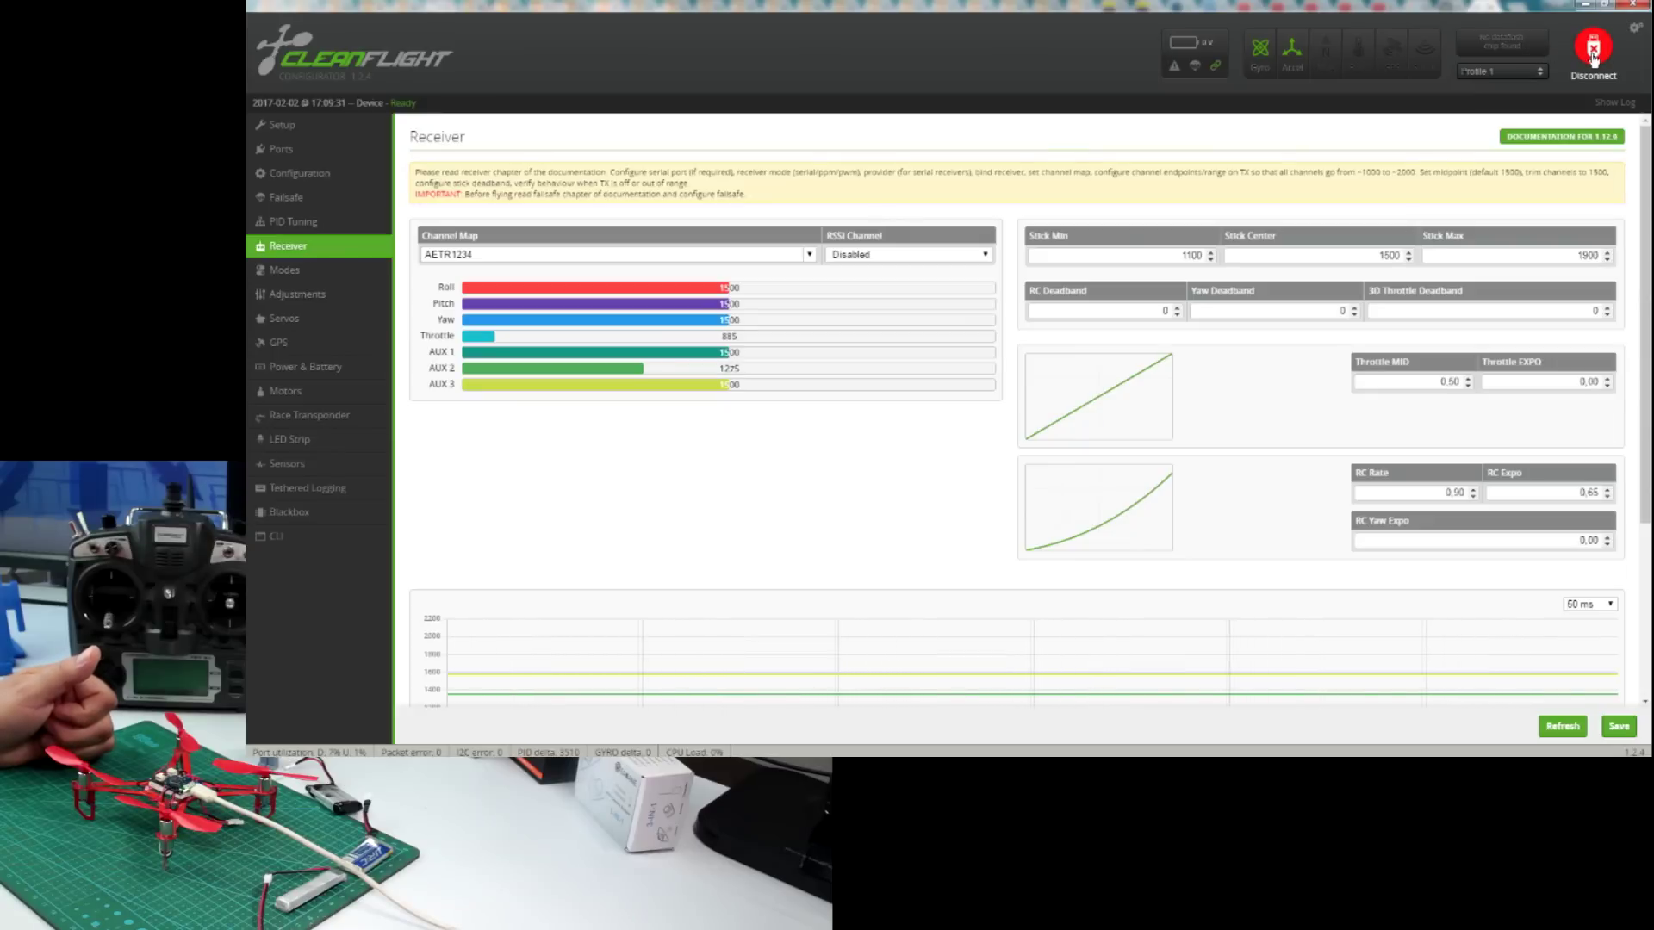
Disconnect and reconnect the flight controller, and check how the receiver channels respond to the transmitter
{"action": "left_click", "coordinate": [1592, 52]}
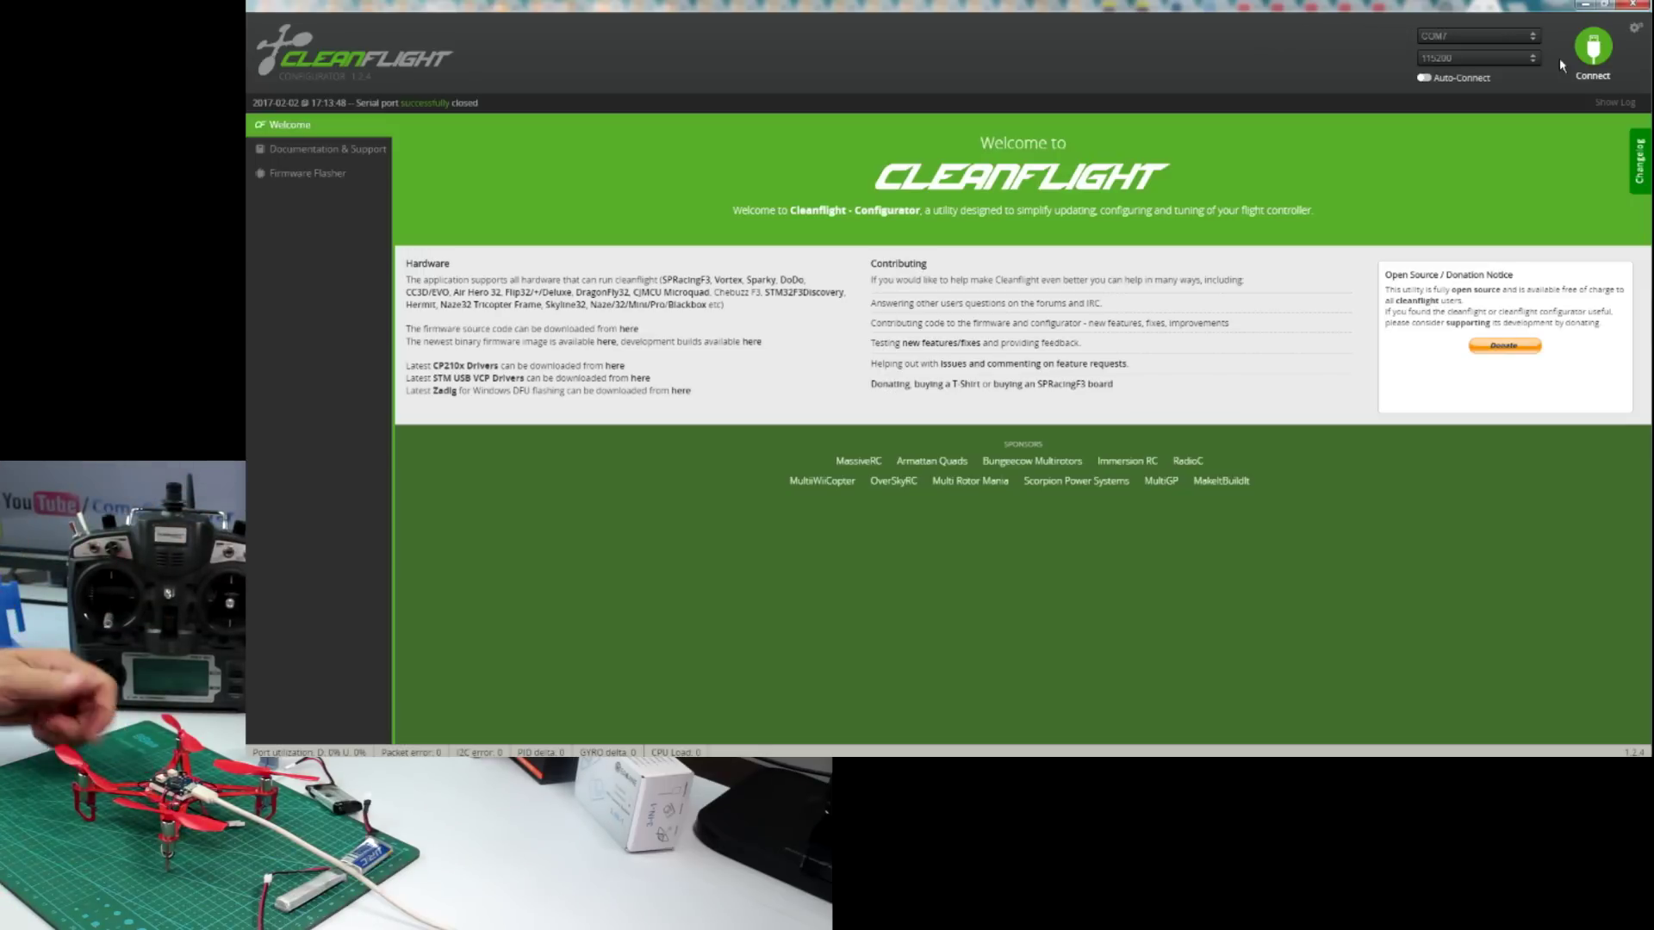
{"action": "left_click", "coordinate": [1592, 48]}
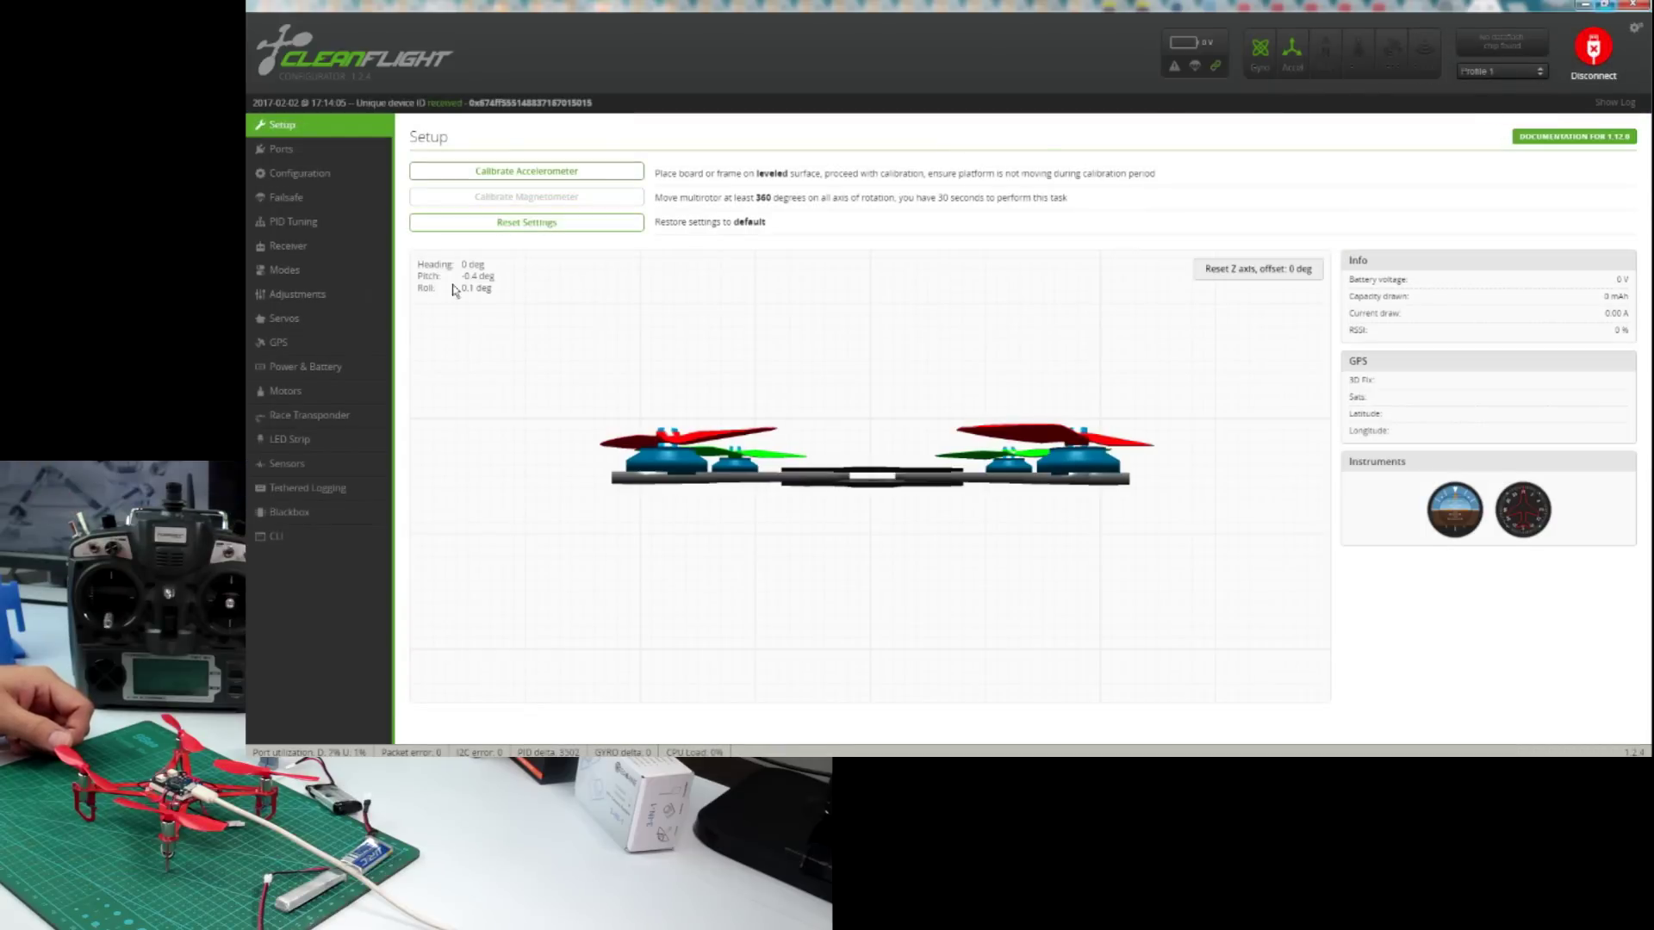
{"action": "left_click", "coordinate": [289, 248]}
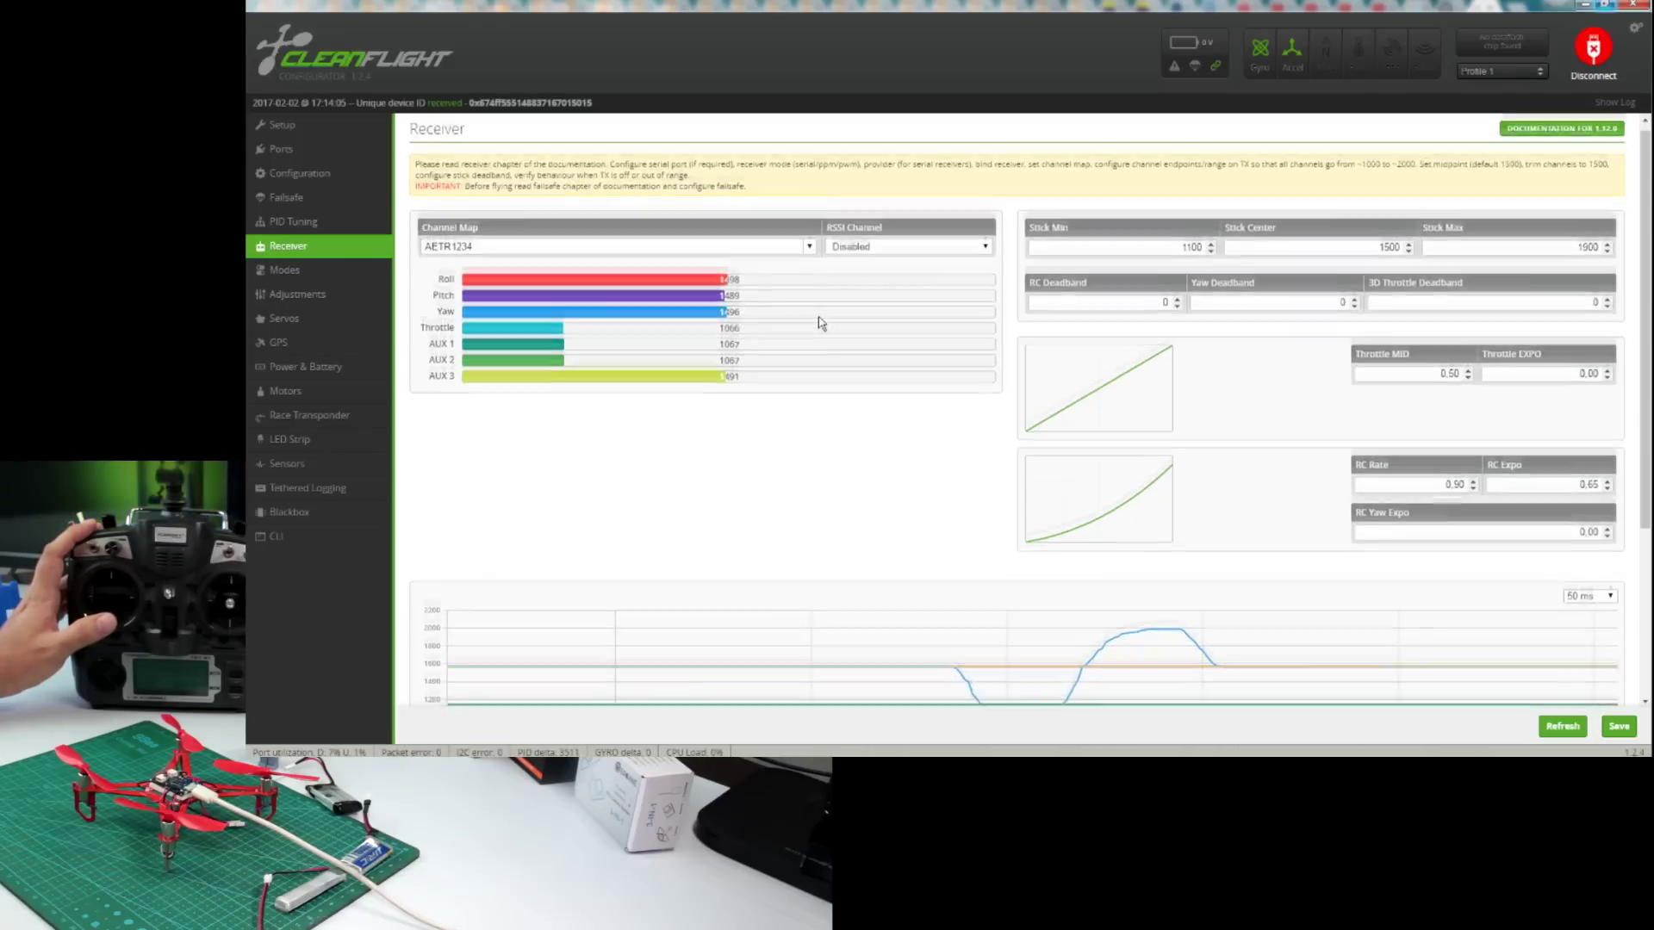
{"action": "scroll", "coordinate": [819, 322], "scroll_direction": "down", "scroll_amount": 3}
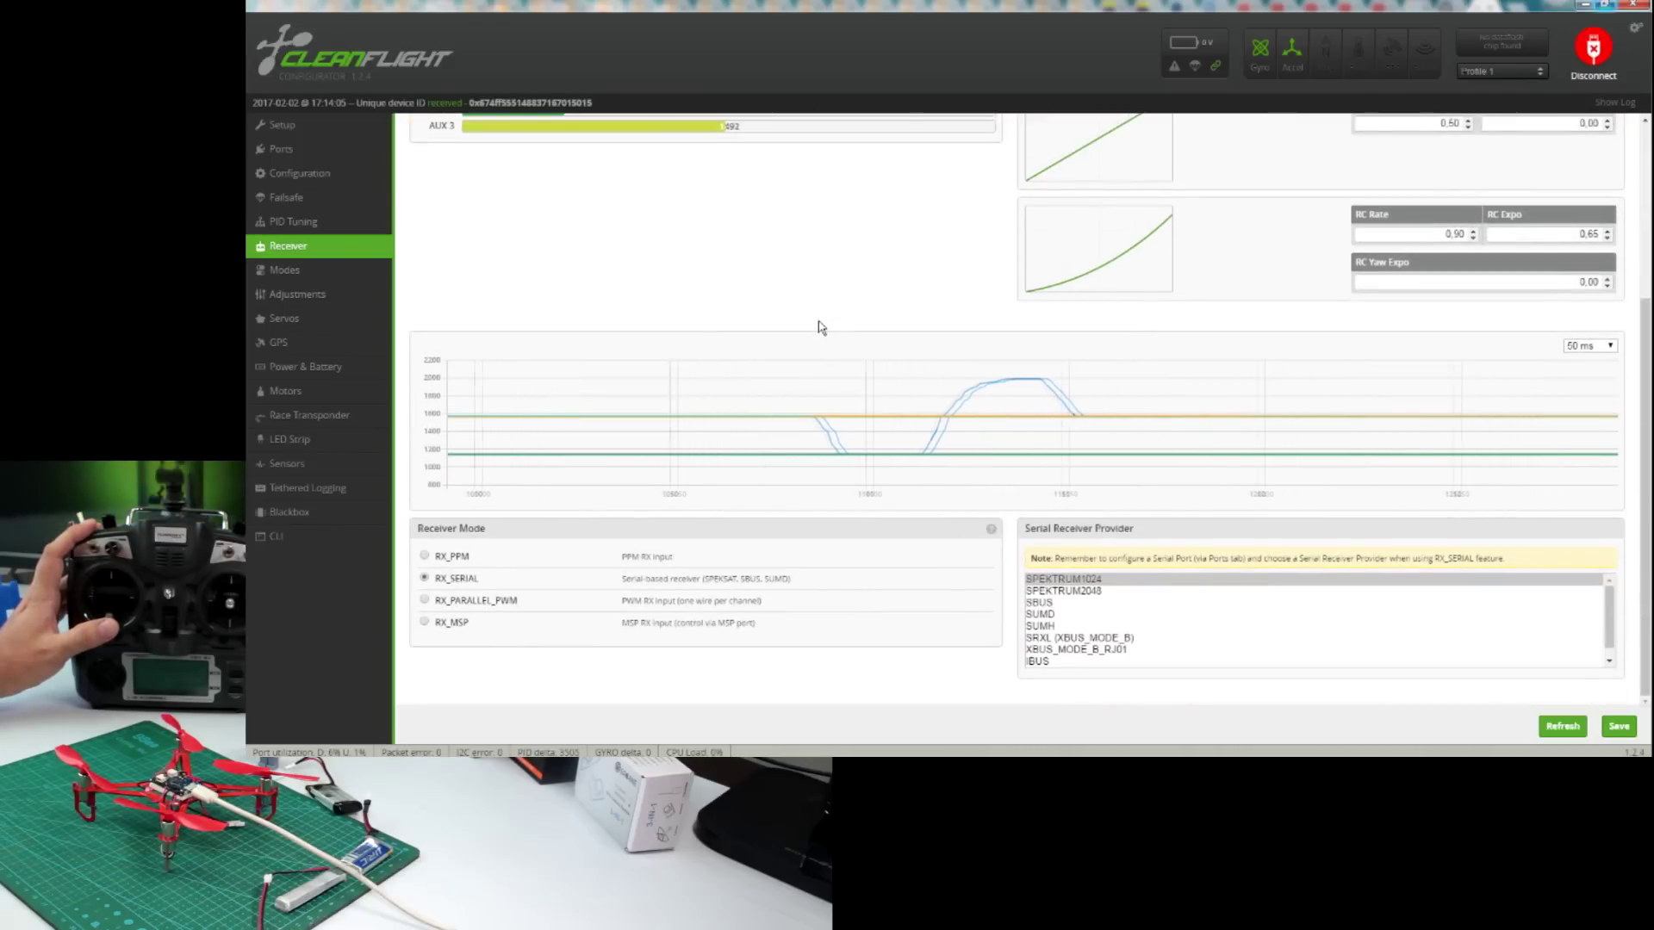
{"action": "scroll", "coordinate": [820, 324], "scroll_direction": "up", "scroll_amount": 3}
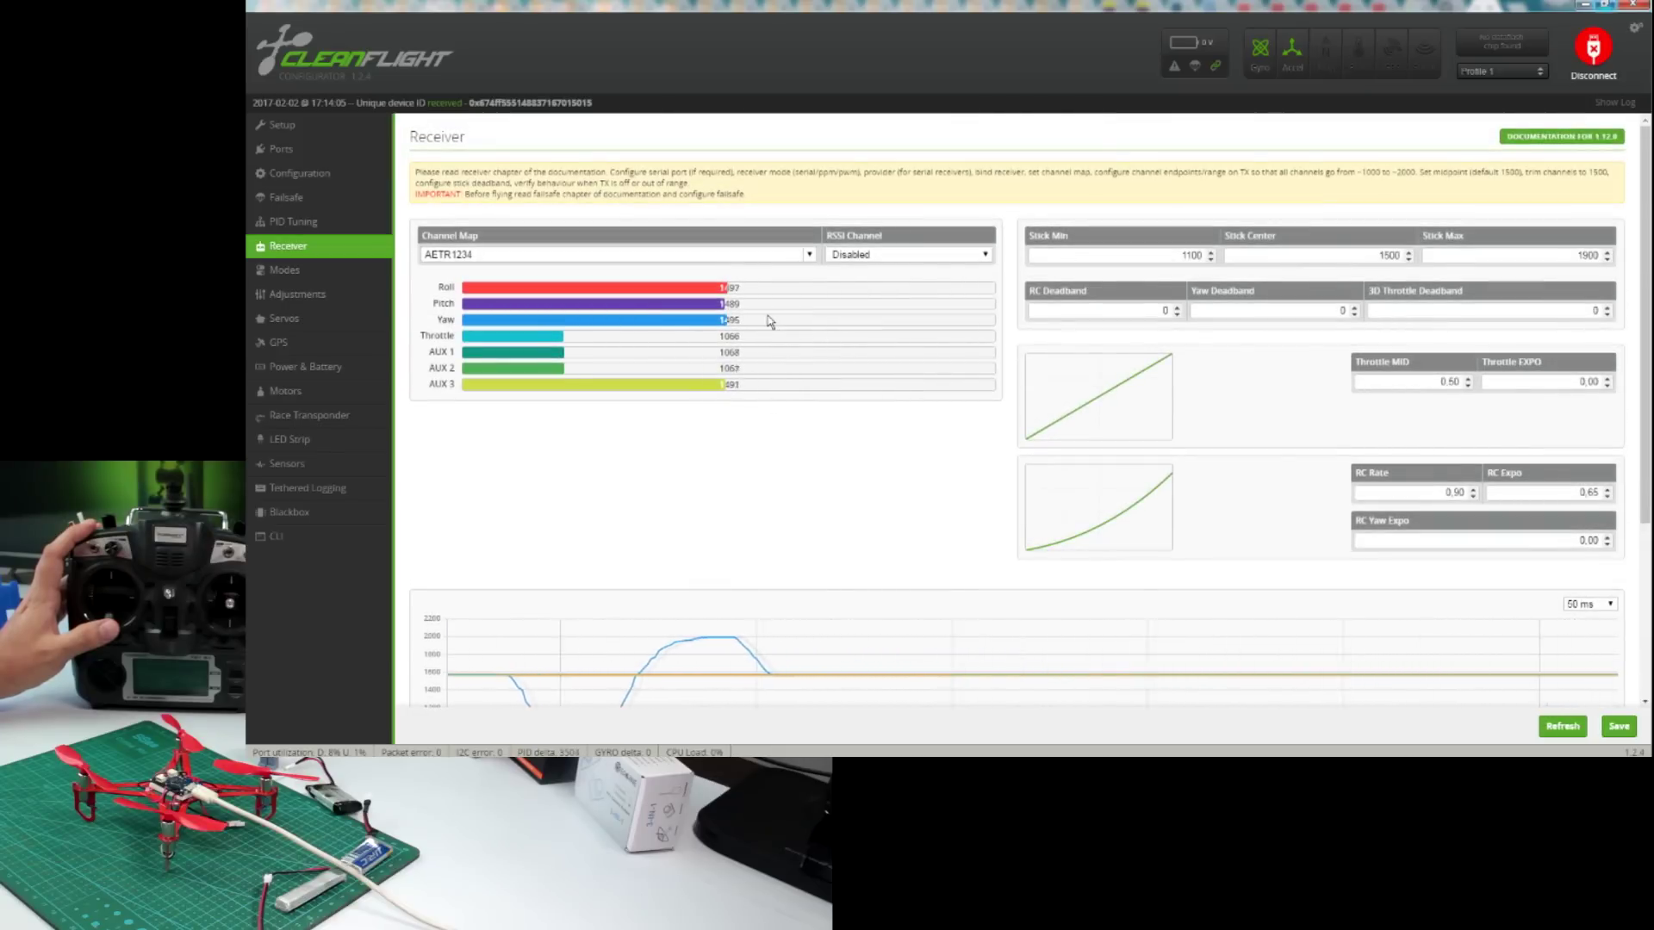
Compare the receiver's throttle reading with the Minimum Throttle setting, set Minimum Throttle to 1060, and save with a reboot
{"action": "left_click", "coordinate": [308, 176]}
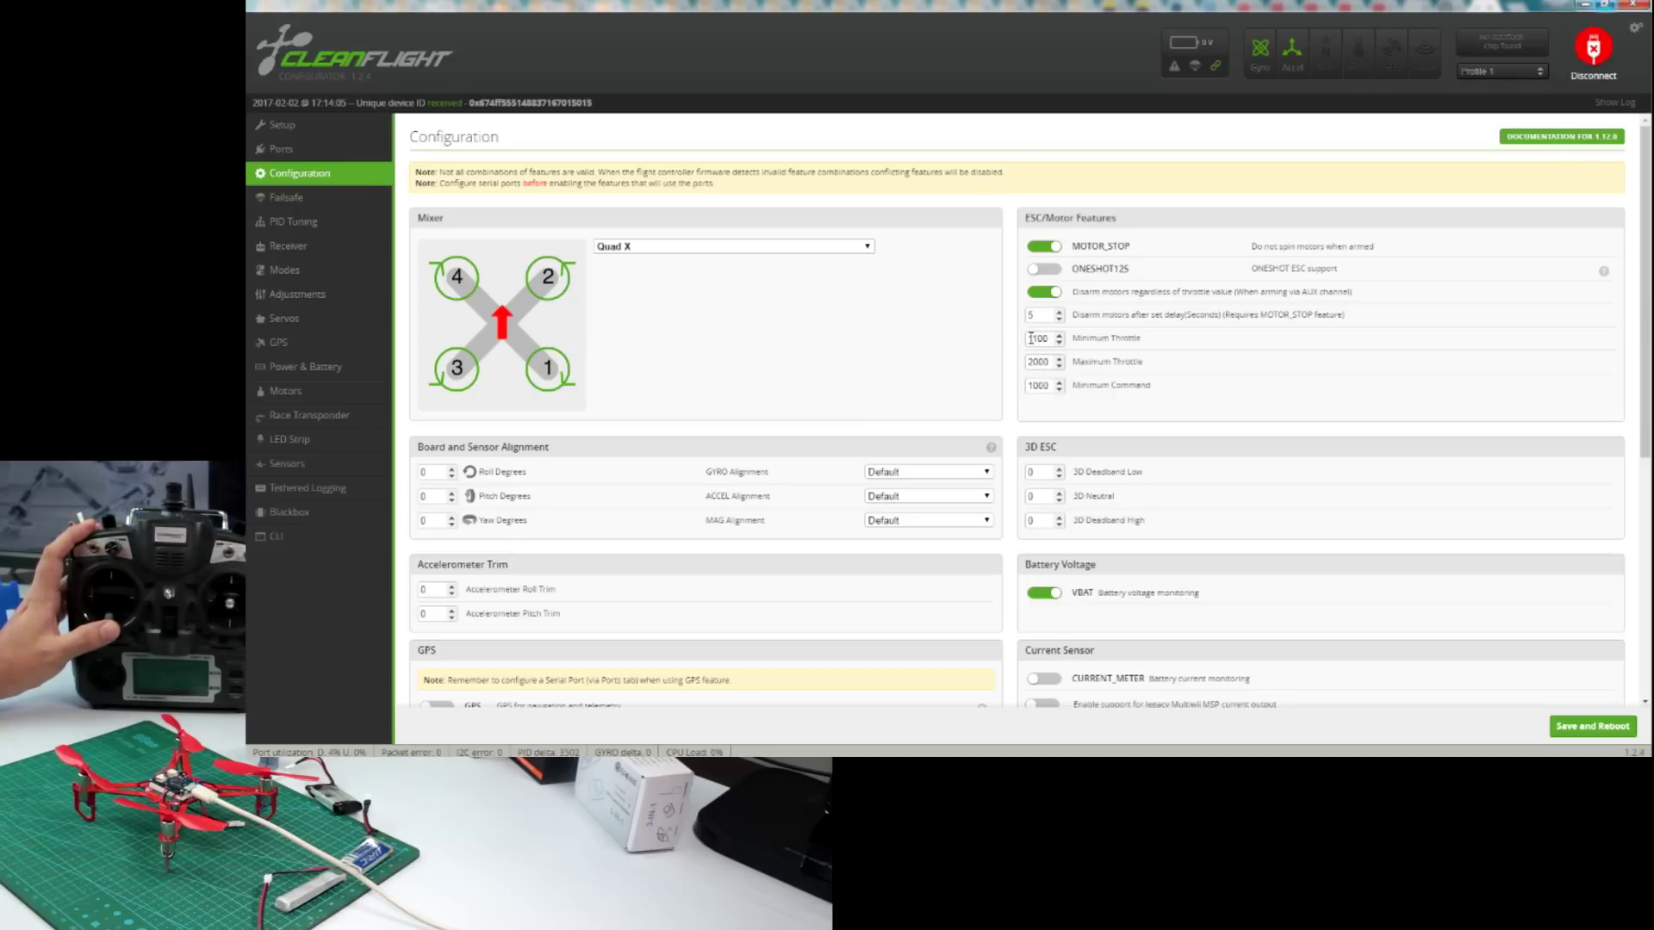
{"action": "left_click", "coordinate": [288, 246]}
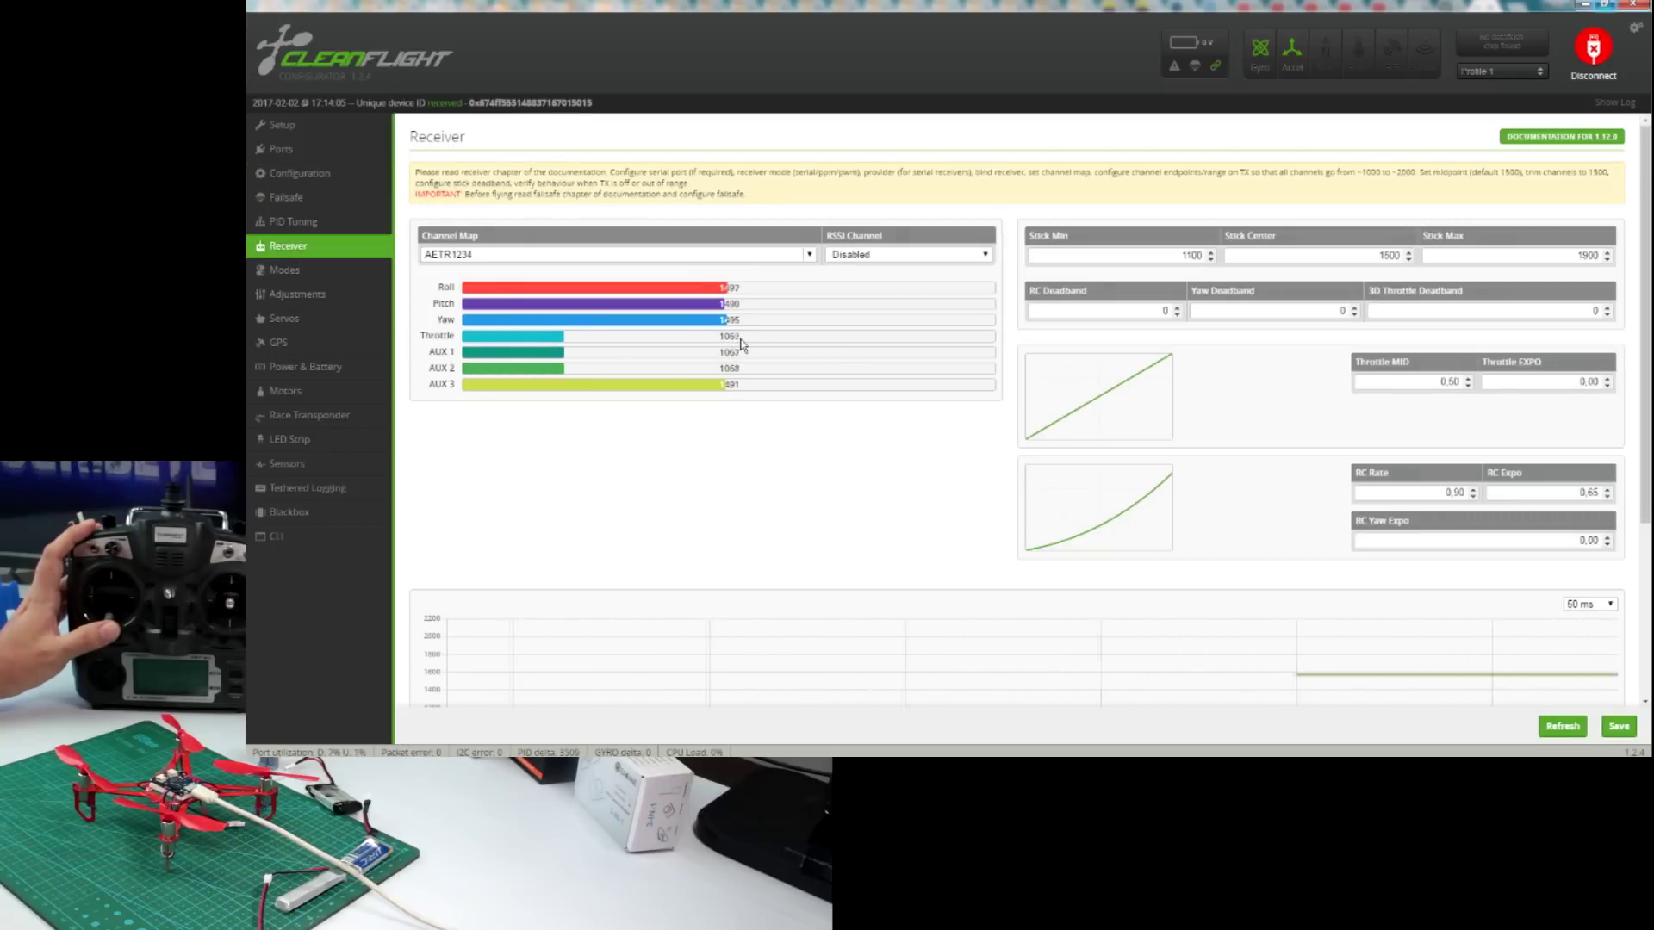
{"action": "left_click", "coordinate": [289, 177]}
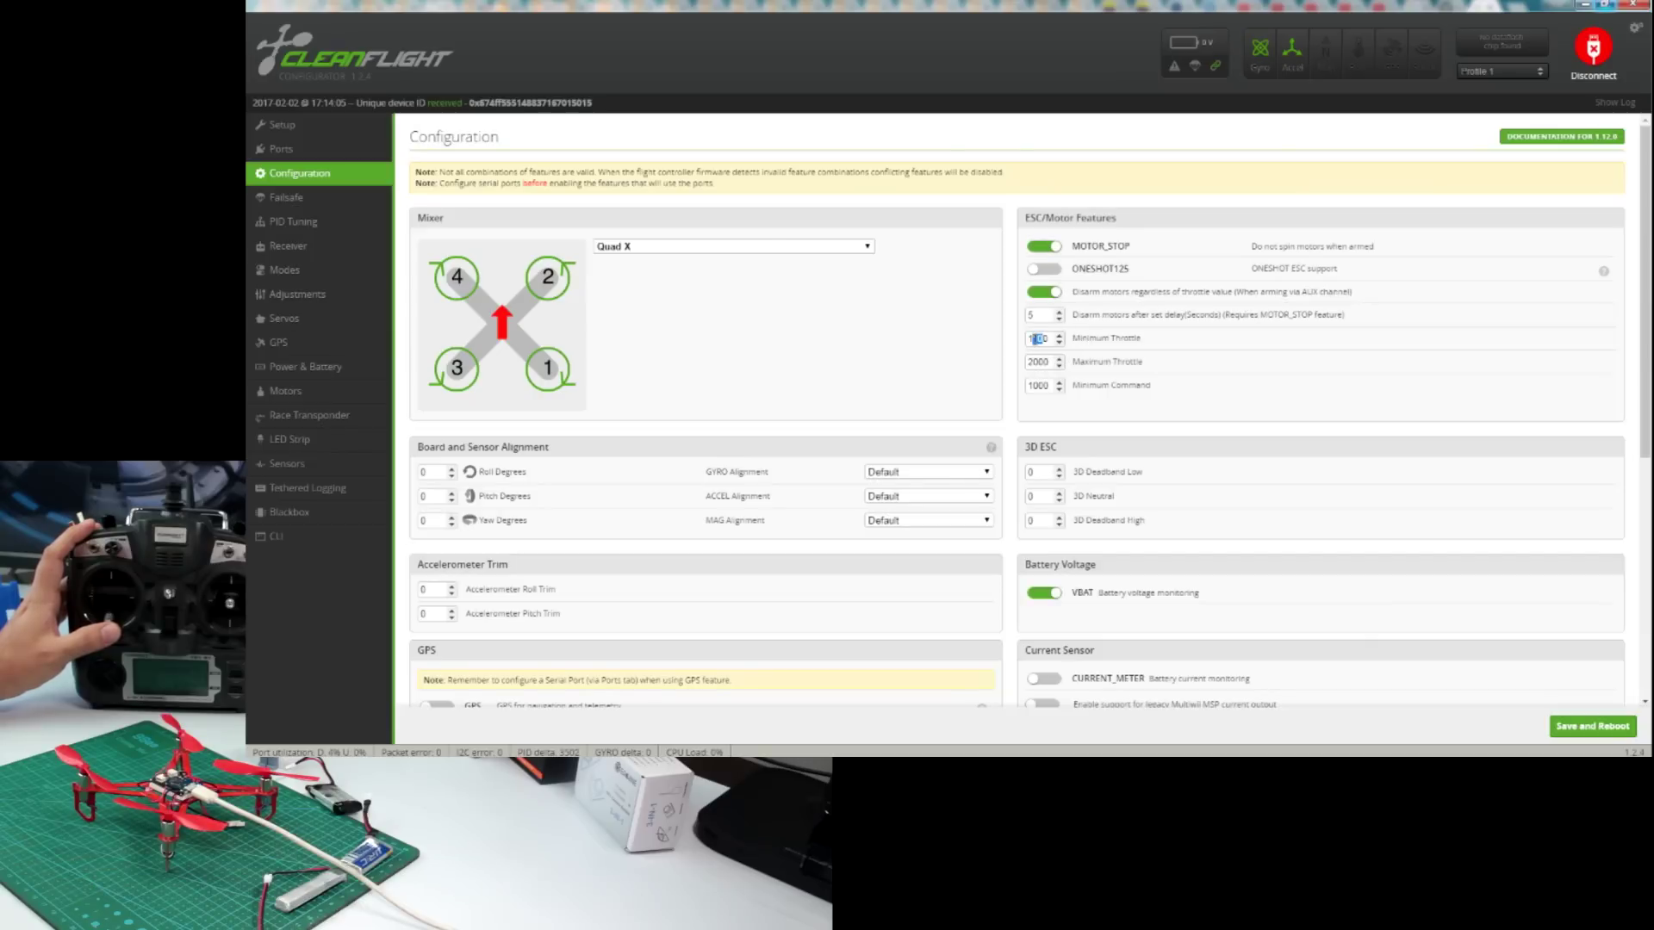
{"action": "left_click", "coordinate": [1059, 343]}
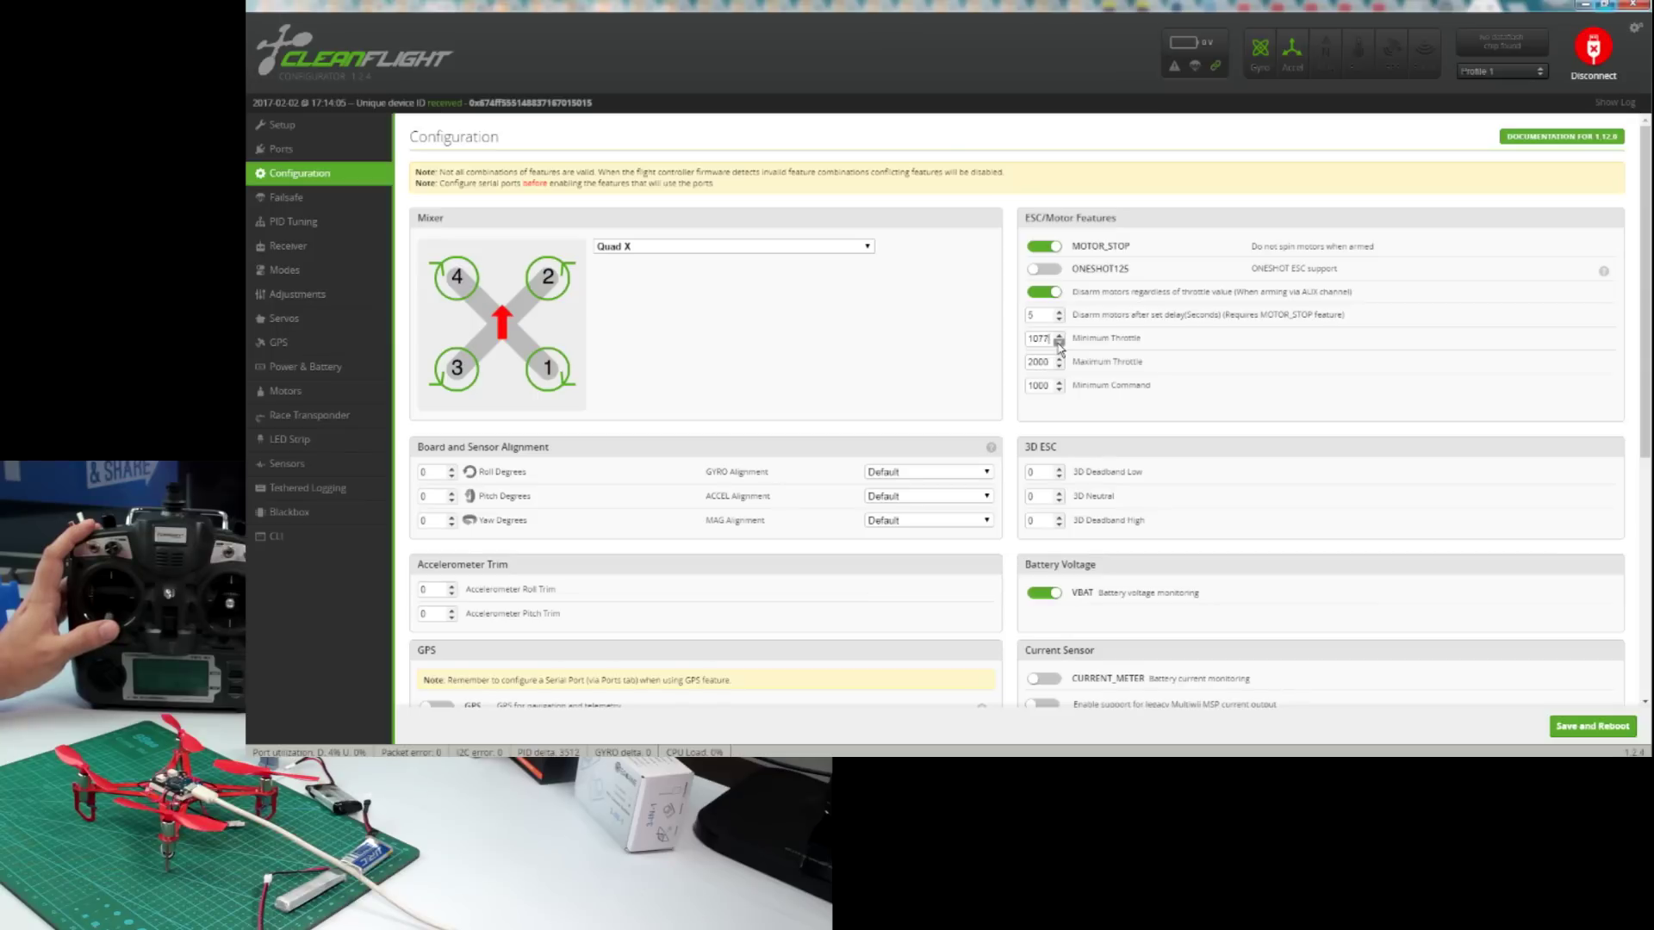
{"action": "left_click", "coordinate": [1059, 343]}
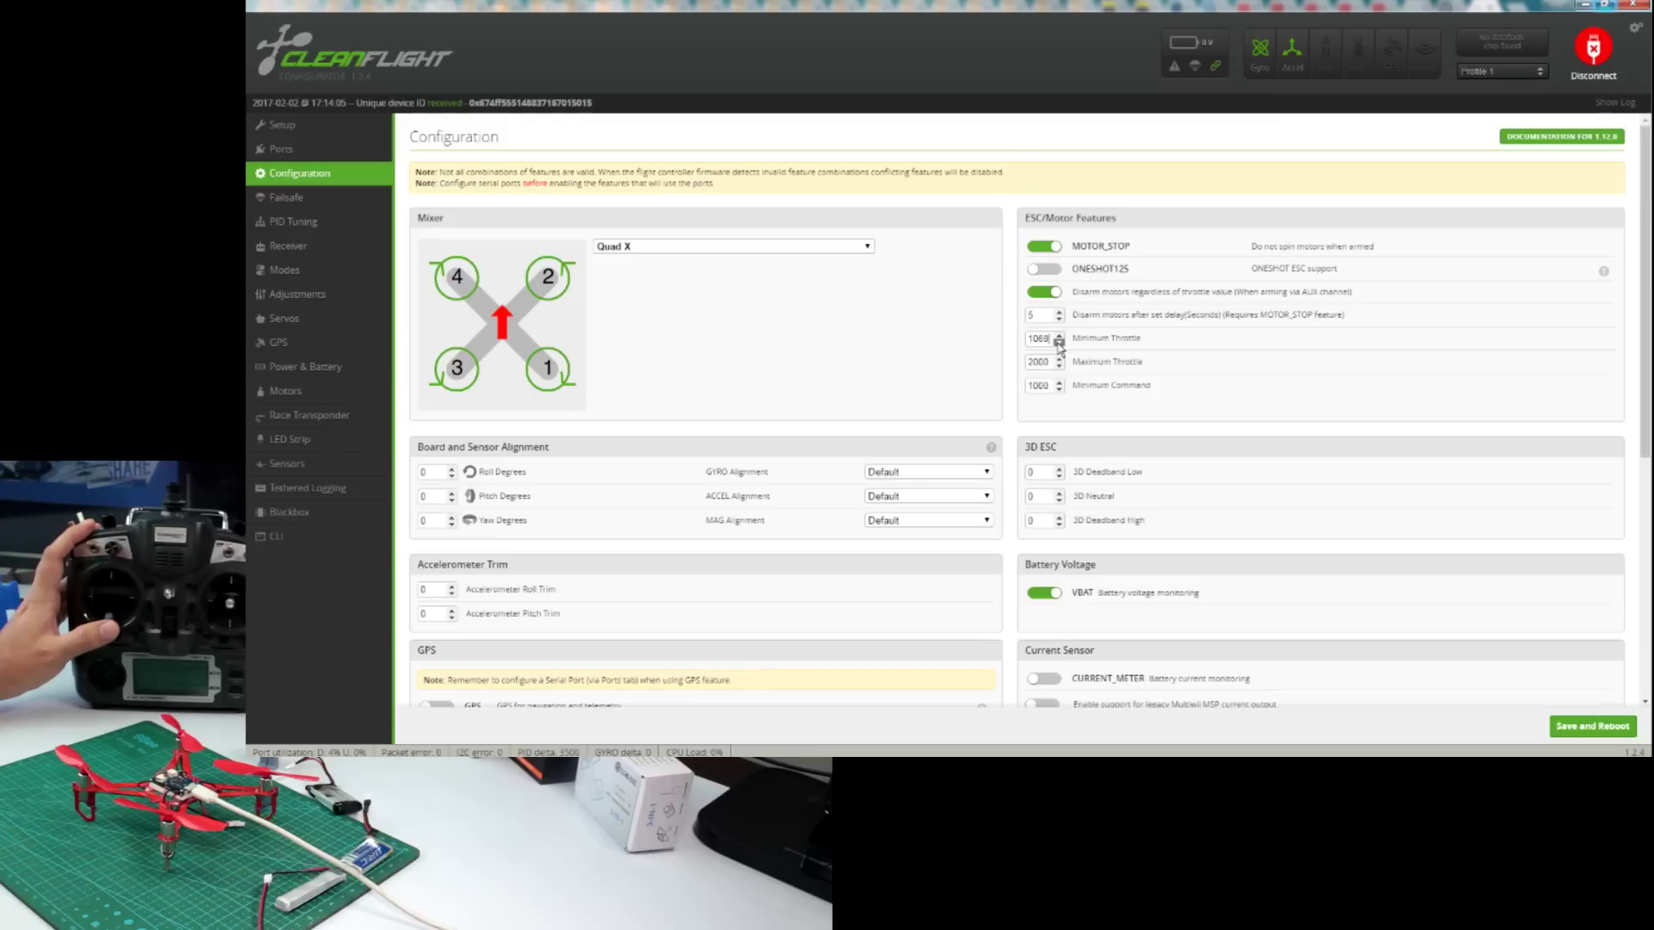
{"action": "left_click", "coordinate": [1060, 342]}
{"action": "left_click", "coordinate": [1059, 343]}
{"action": "left_click", "coordinate": [1059, 343]}
{"action": "left_click", "coordinate": [1060, 342]}
{"action": "left_click", "coordinate": [1059, 343]}
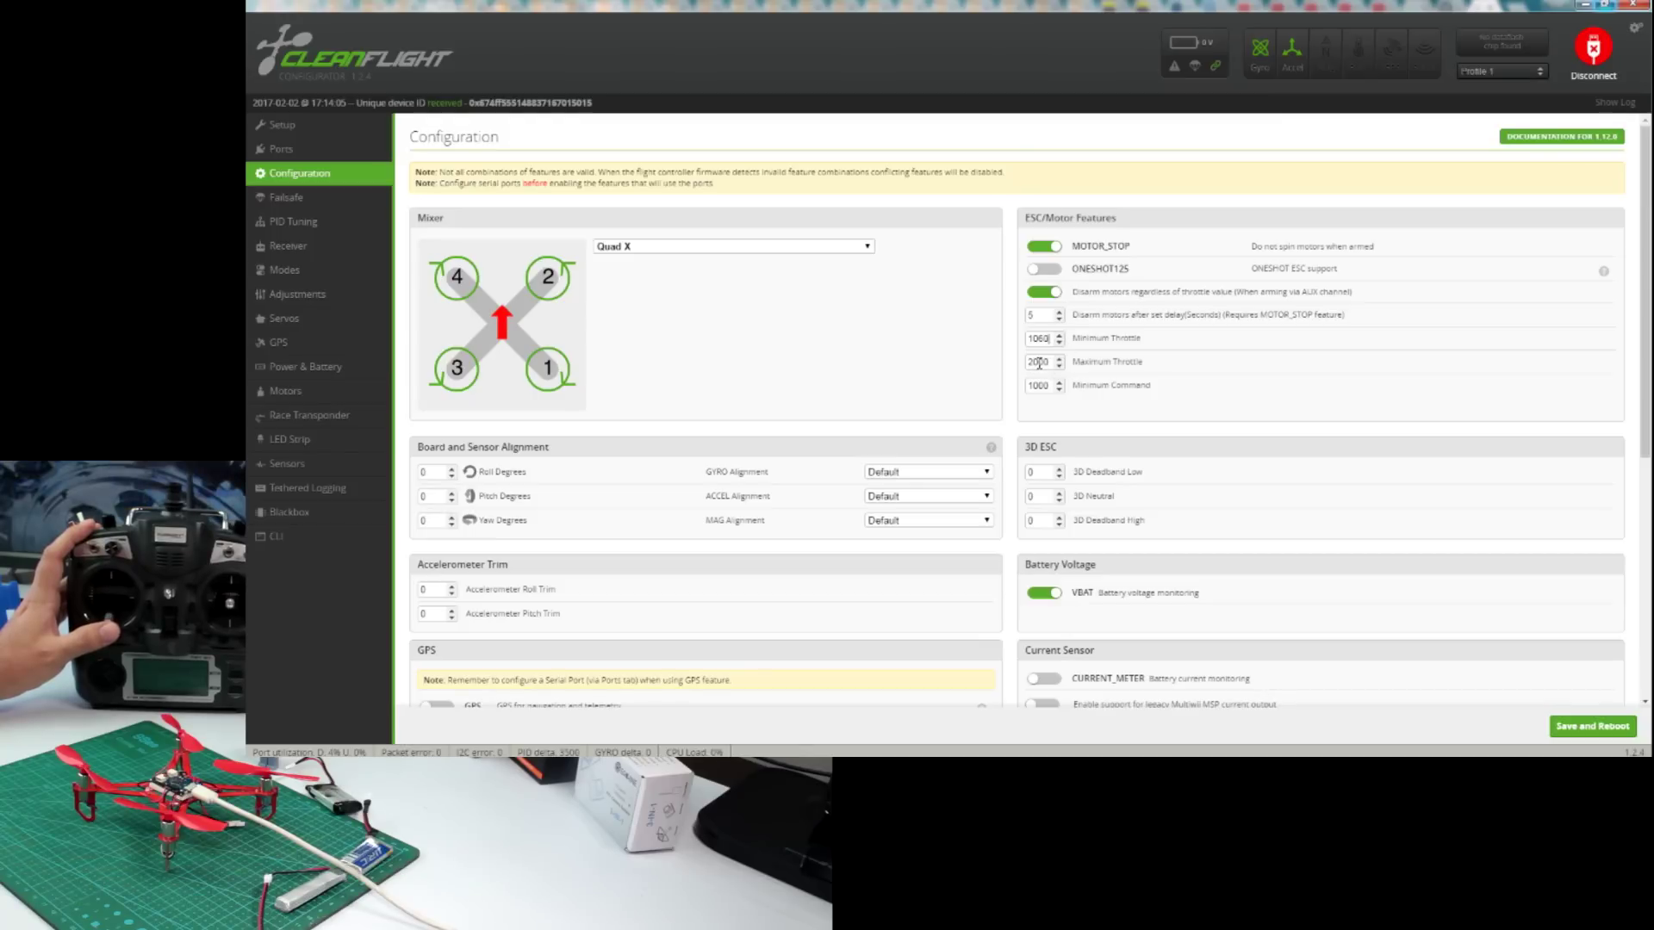
{"action": "left_click", "coordinate": [1589, 730]}
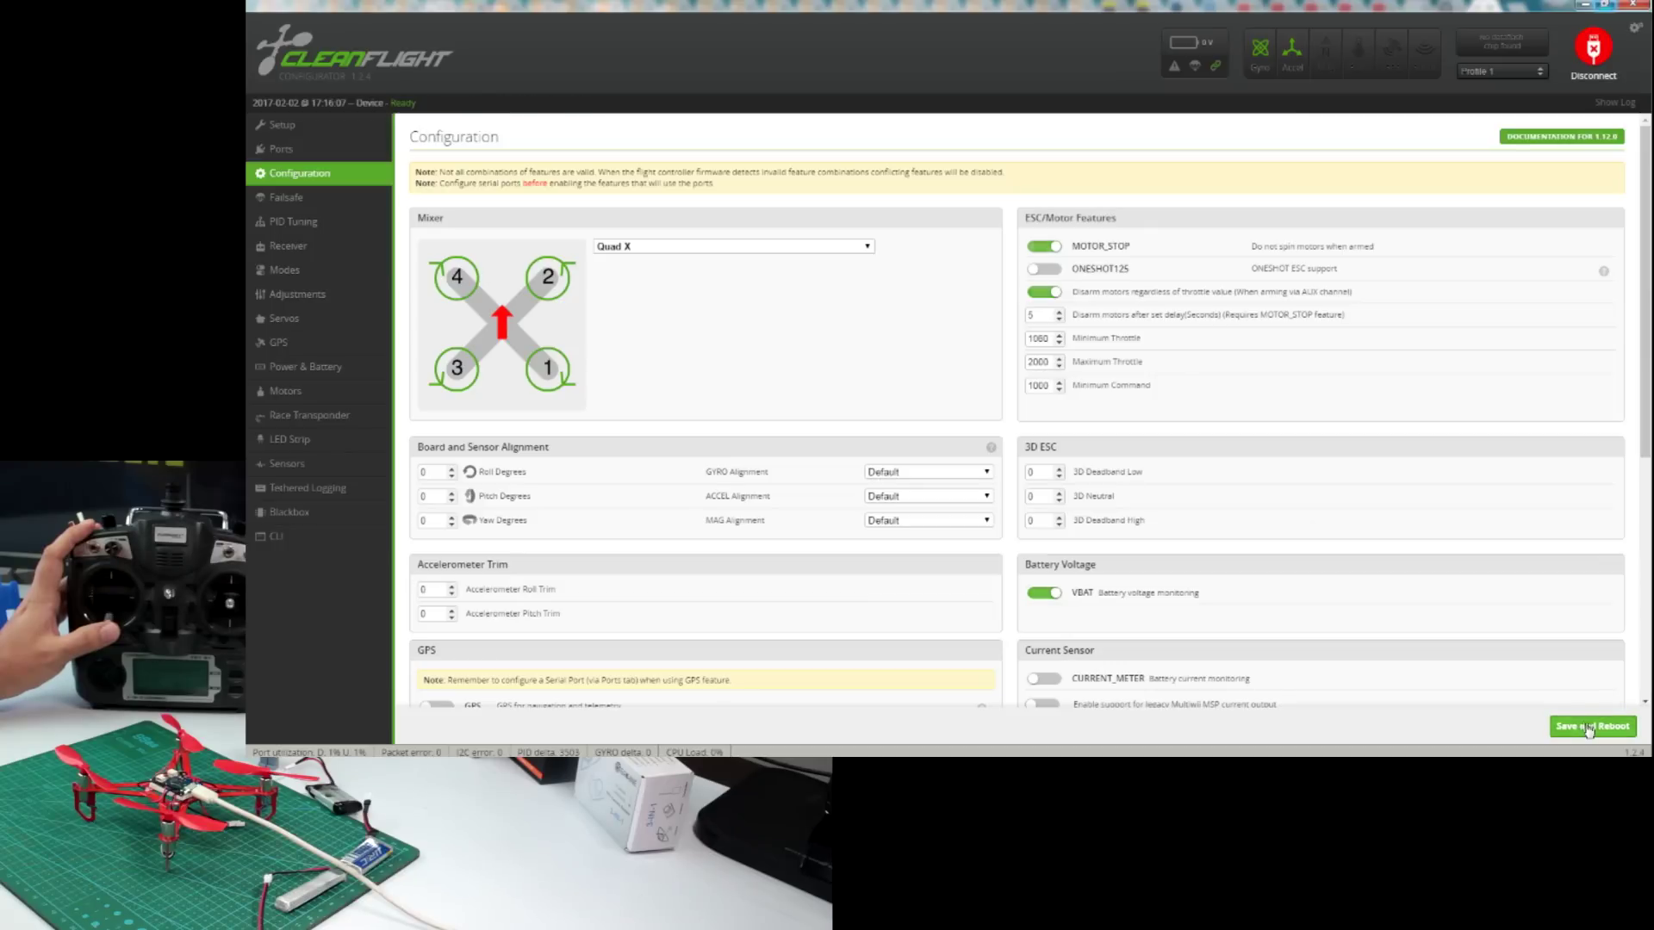
Check the receiver channels, delete the existing AUX 2 ranges of the ARM and ANGLE modes, and save the modes
{"action": "left_click", "coordinate": [291, 249]}
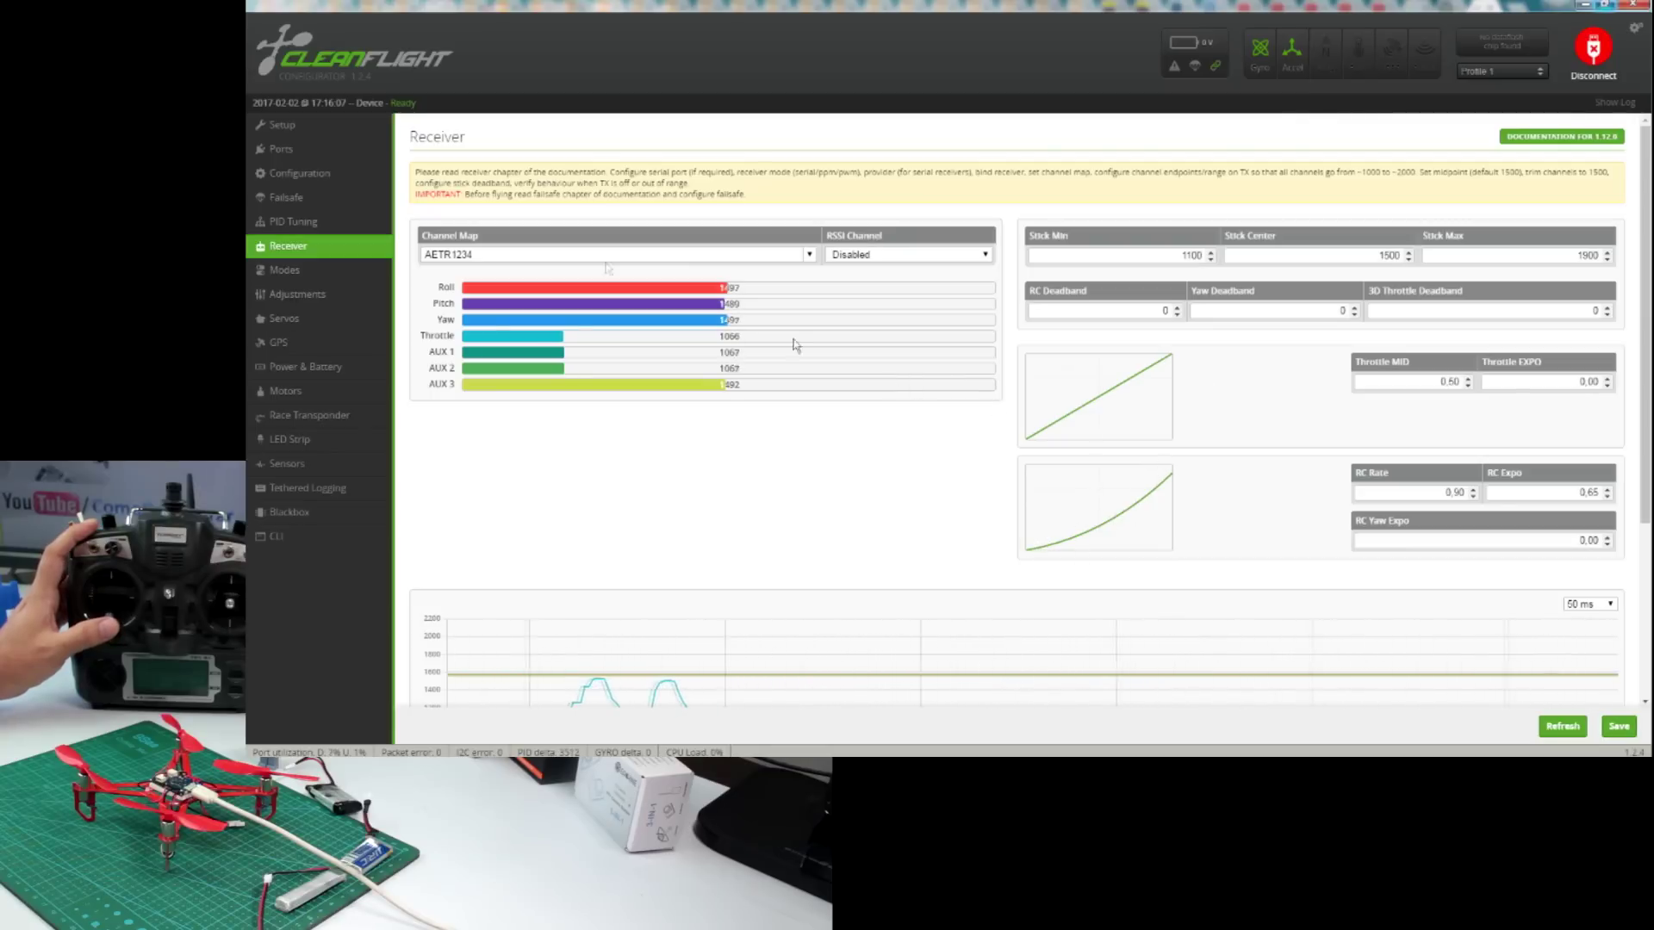
{"action": "left_click", "coordinate": [284, 271]}
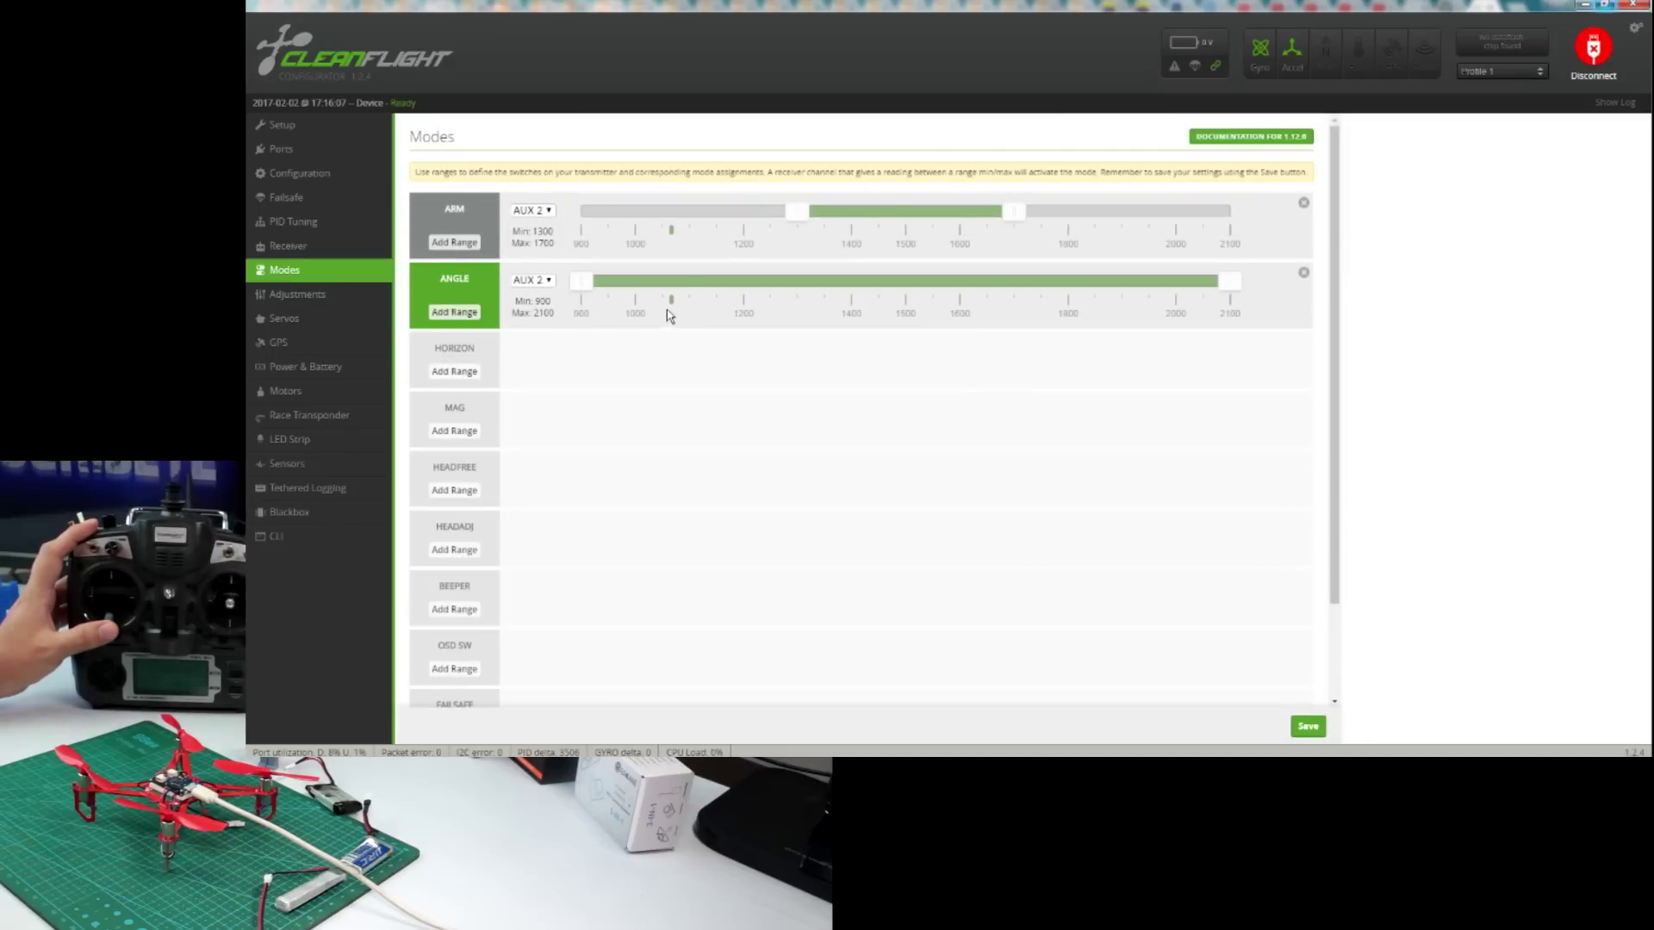
{"action": "left_click", "coordinate": [1303, 206]}
{"action": "left_click", "coordinate": [1304, 264]}
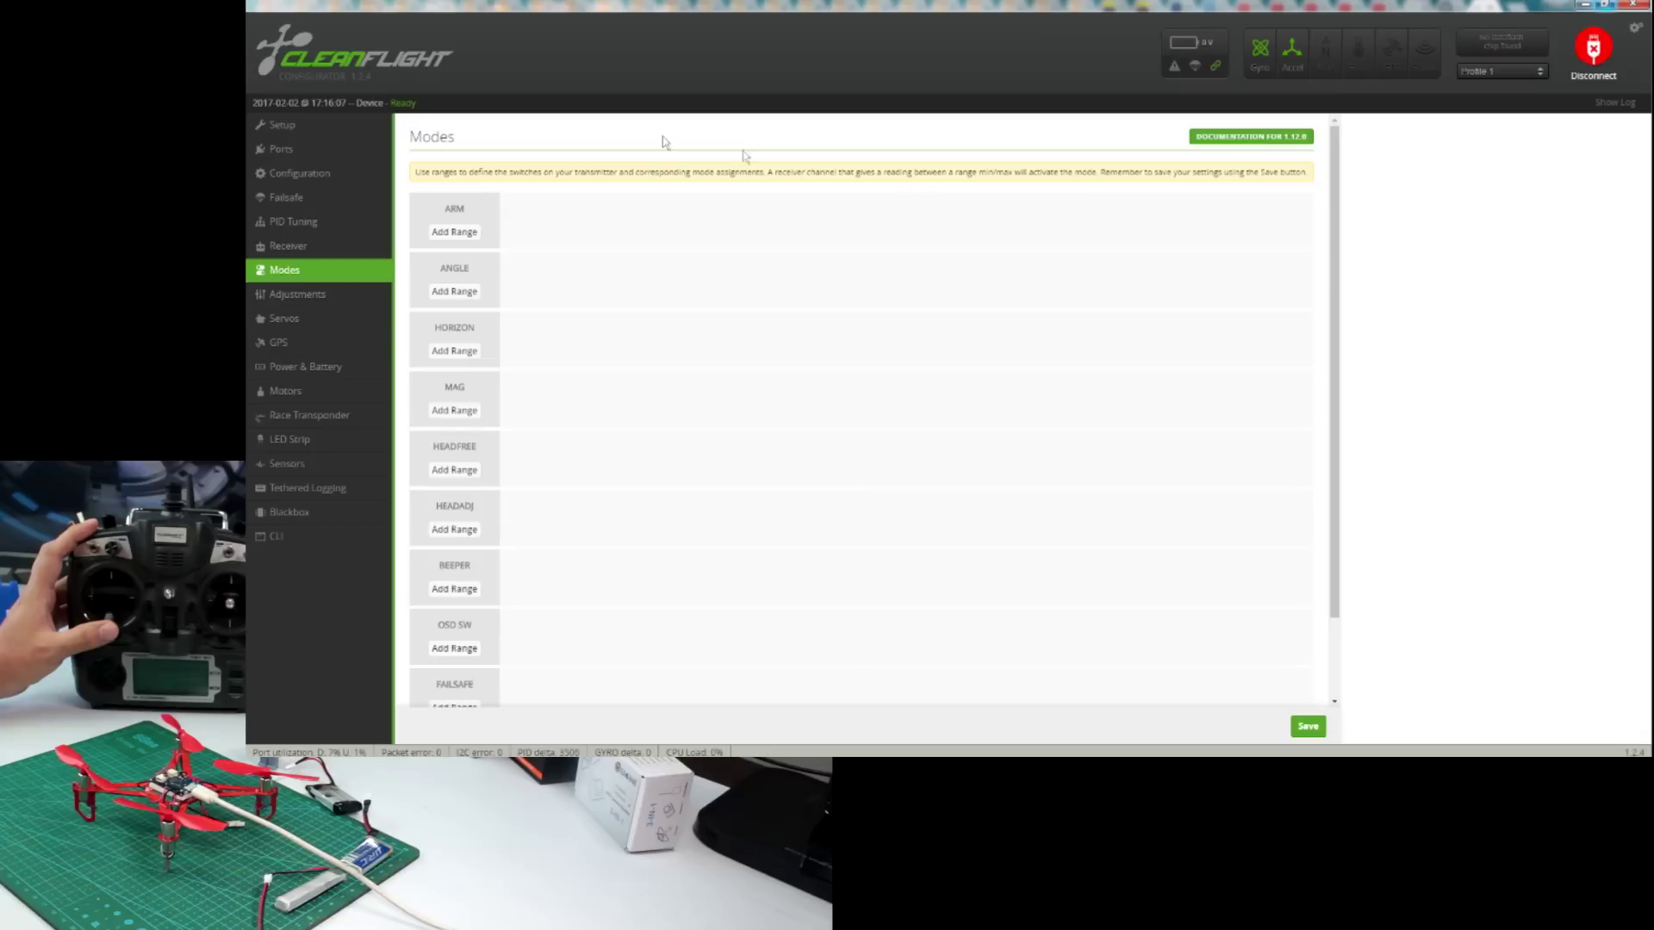
{"action": "left_click", "coordinate": [1309, 728]}
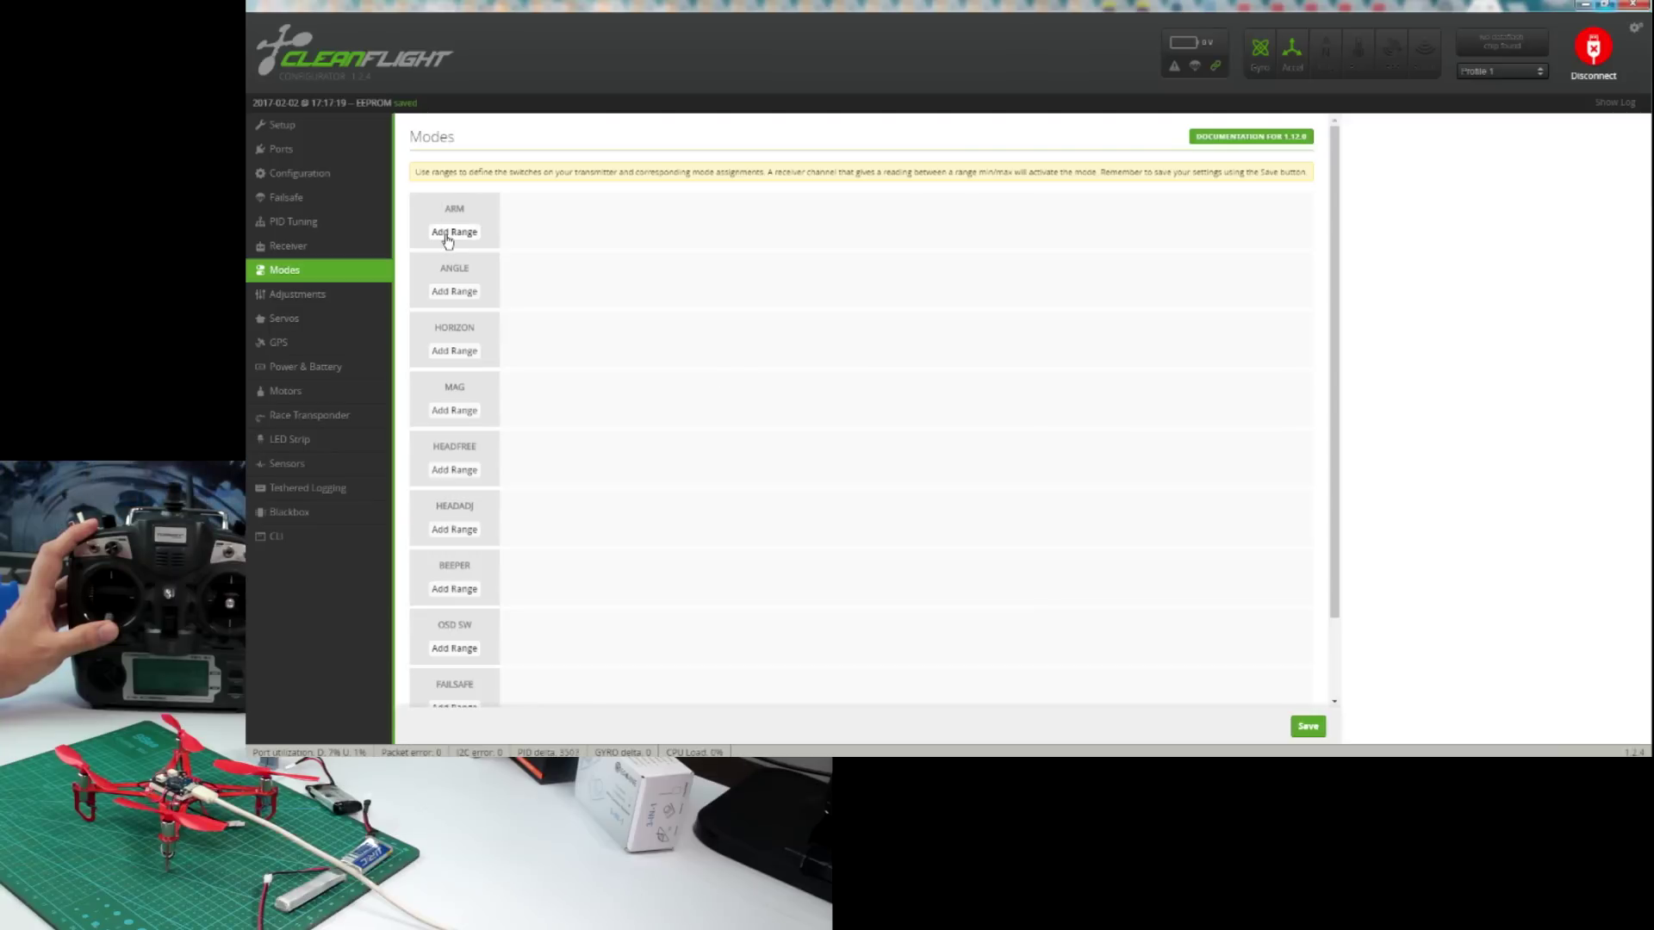
Recheck the serial port assignments and the ESC/motor features before assigning new modes
{"action": "left_click", "coordinate": [300, 137]}
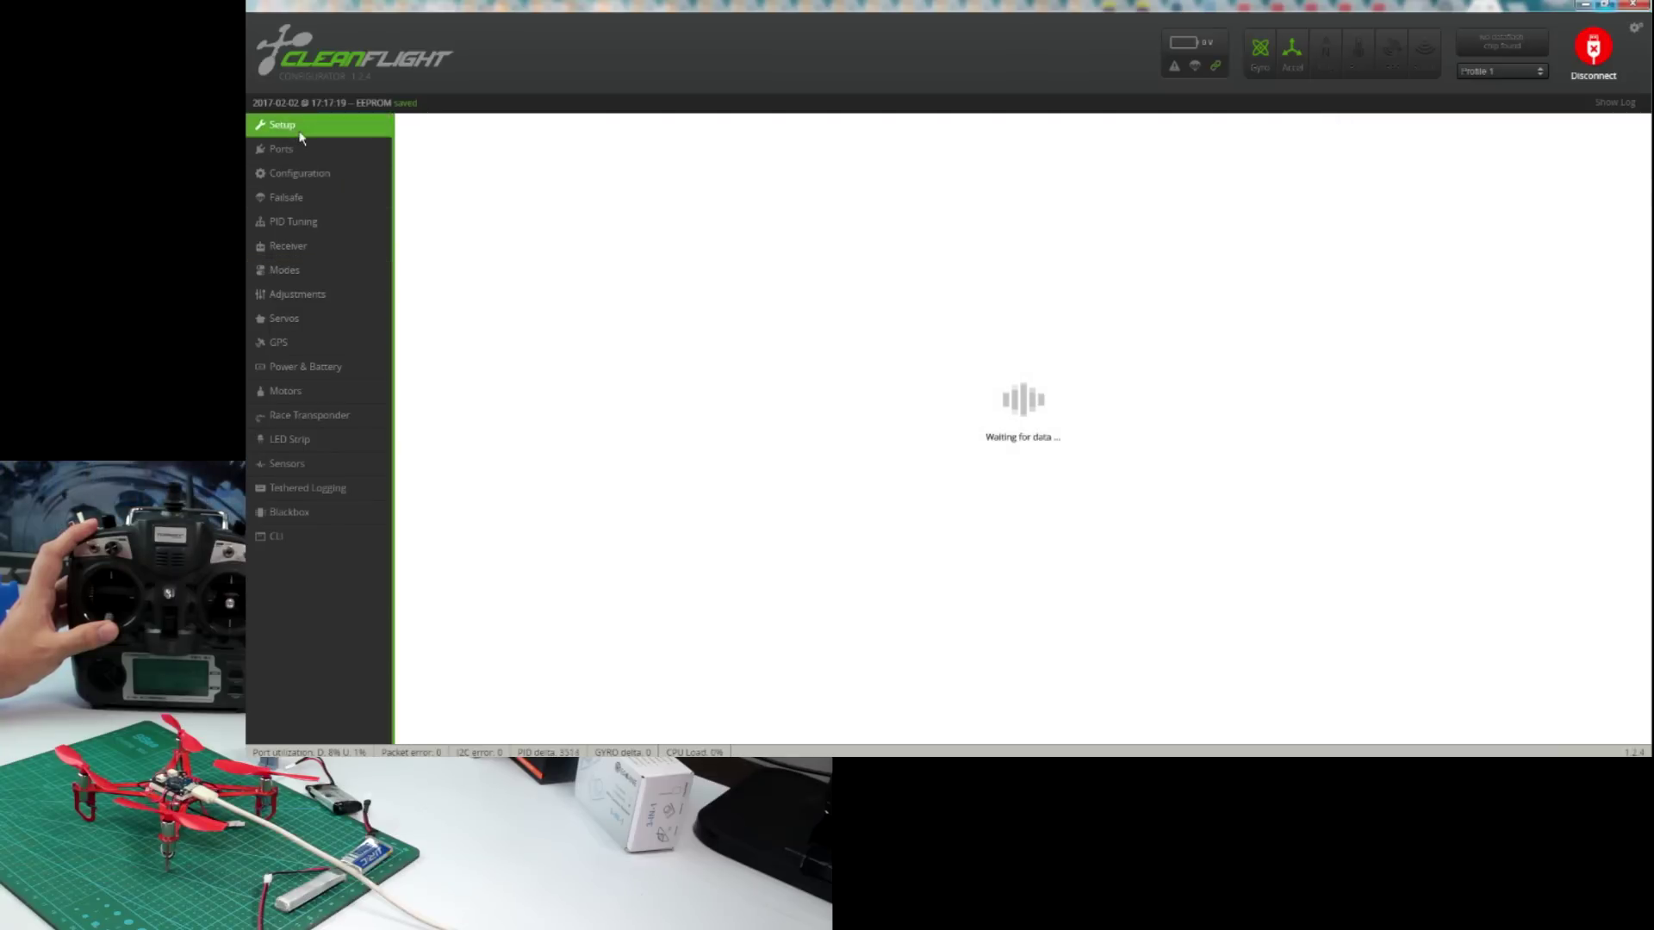
{"action": "left_click", "coordinate": [302, 150]}
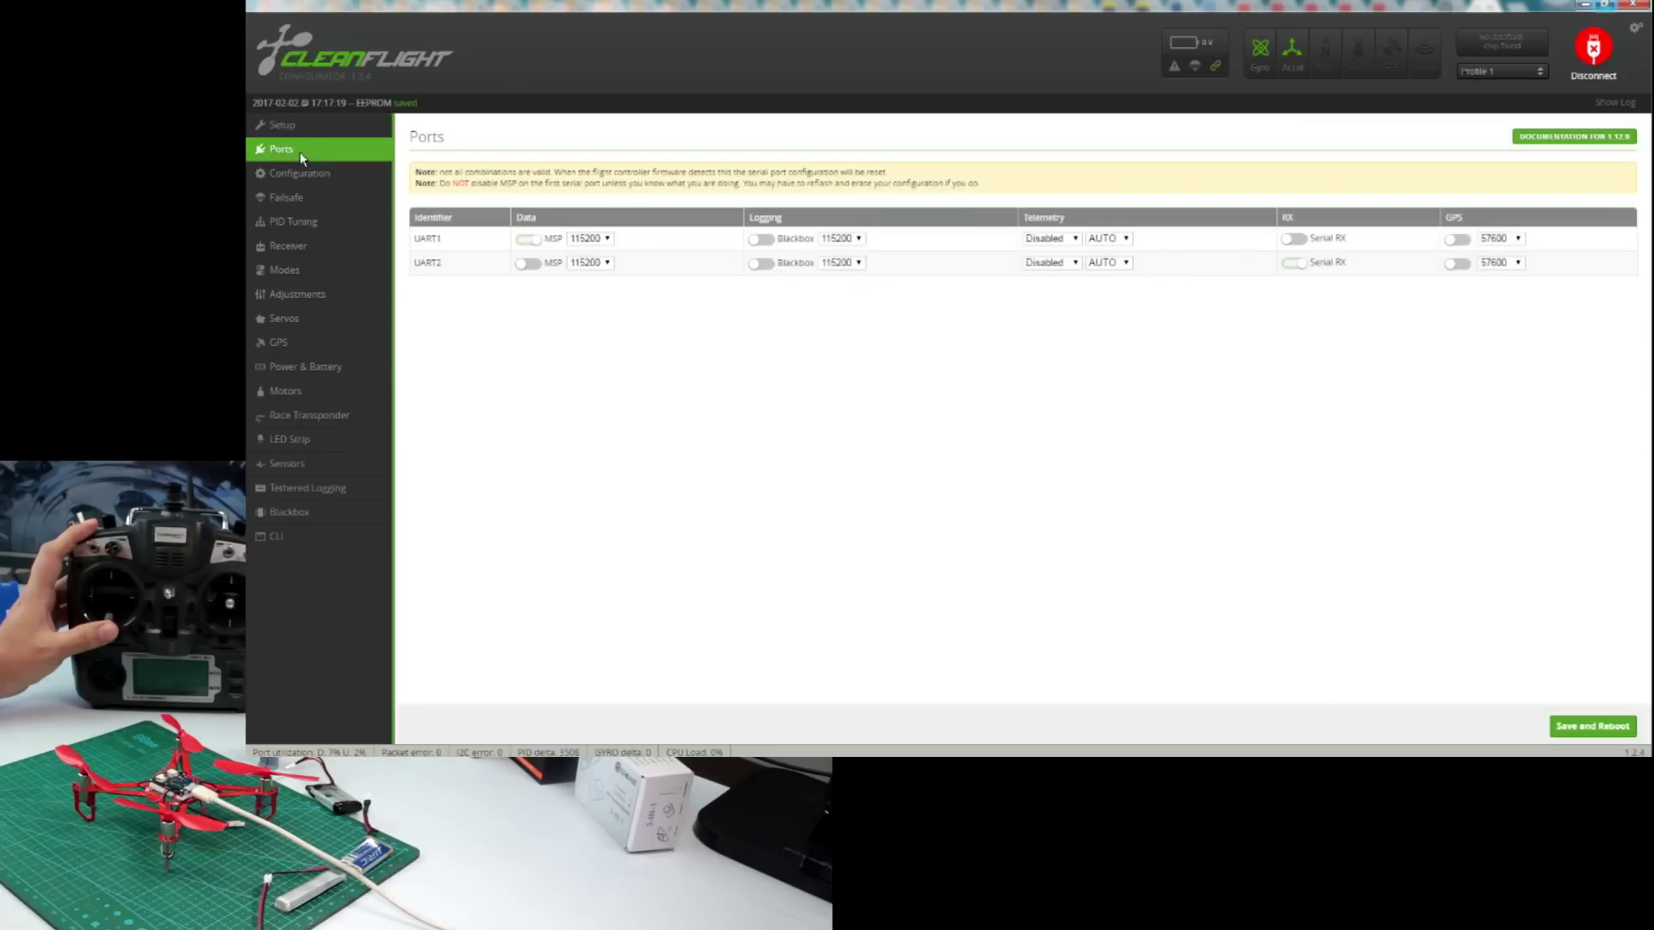
{"action": "left_click", "coordinate": [309, 180]}
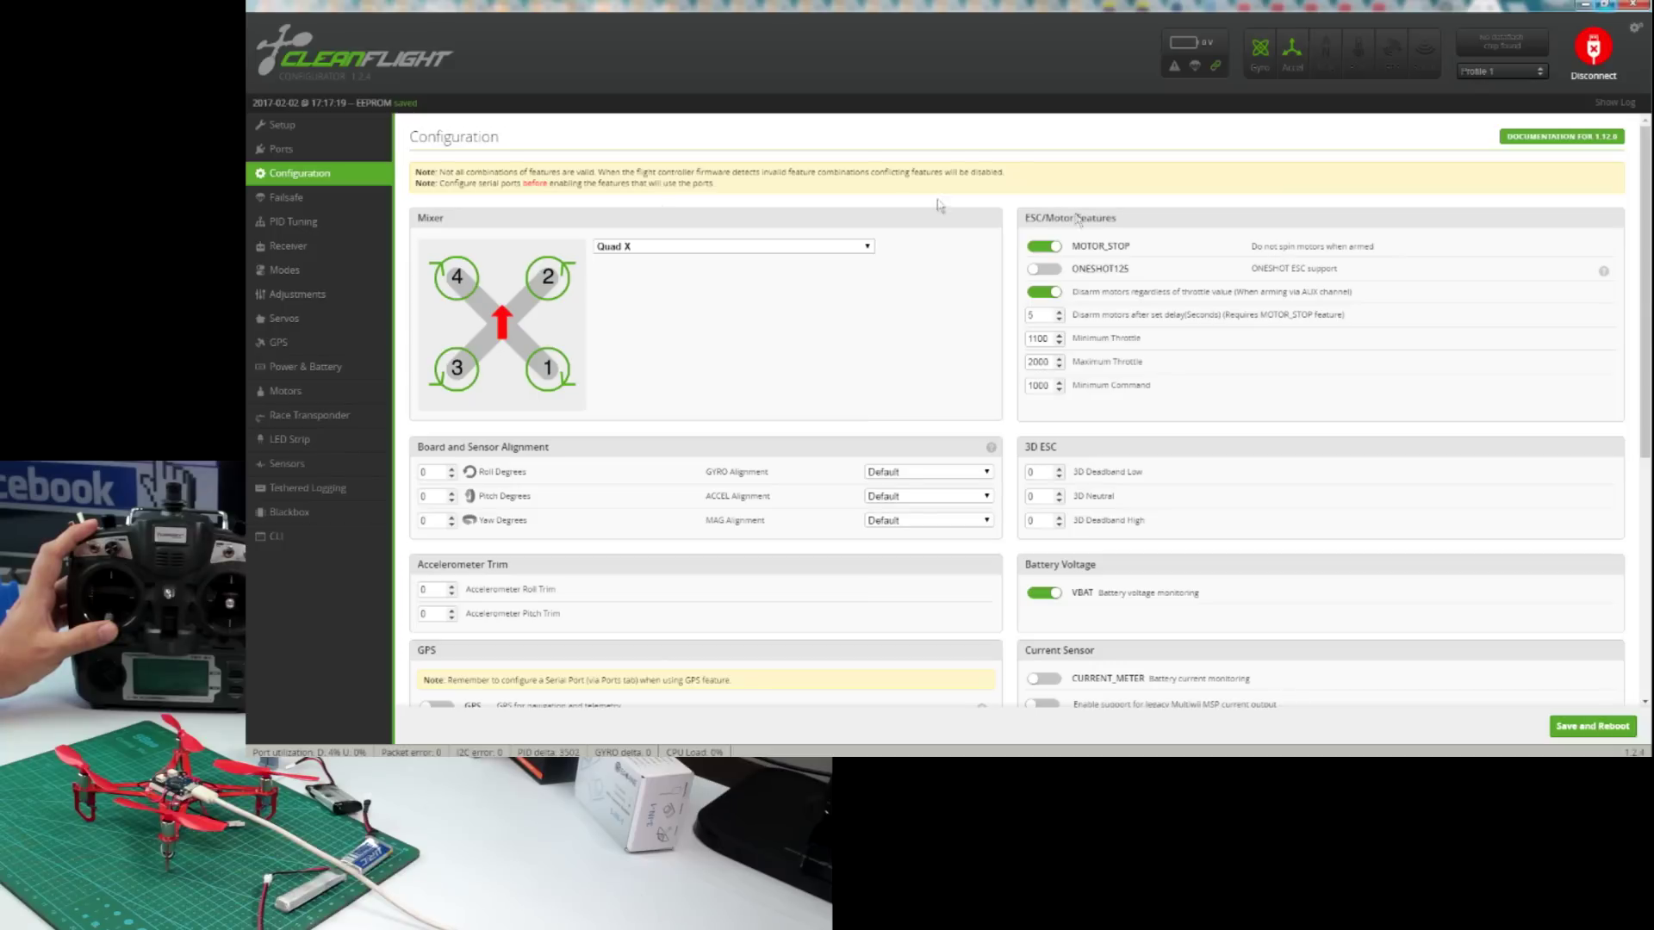
Add an ARM mode range on AUX 1 from 1375 to 2100 and save the modes
{"action": "left_click", "coordinate": [293, 270]}
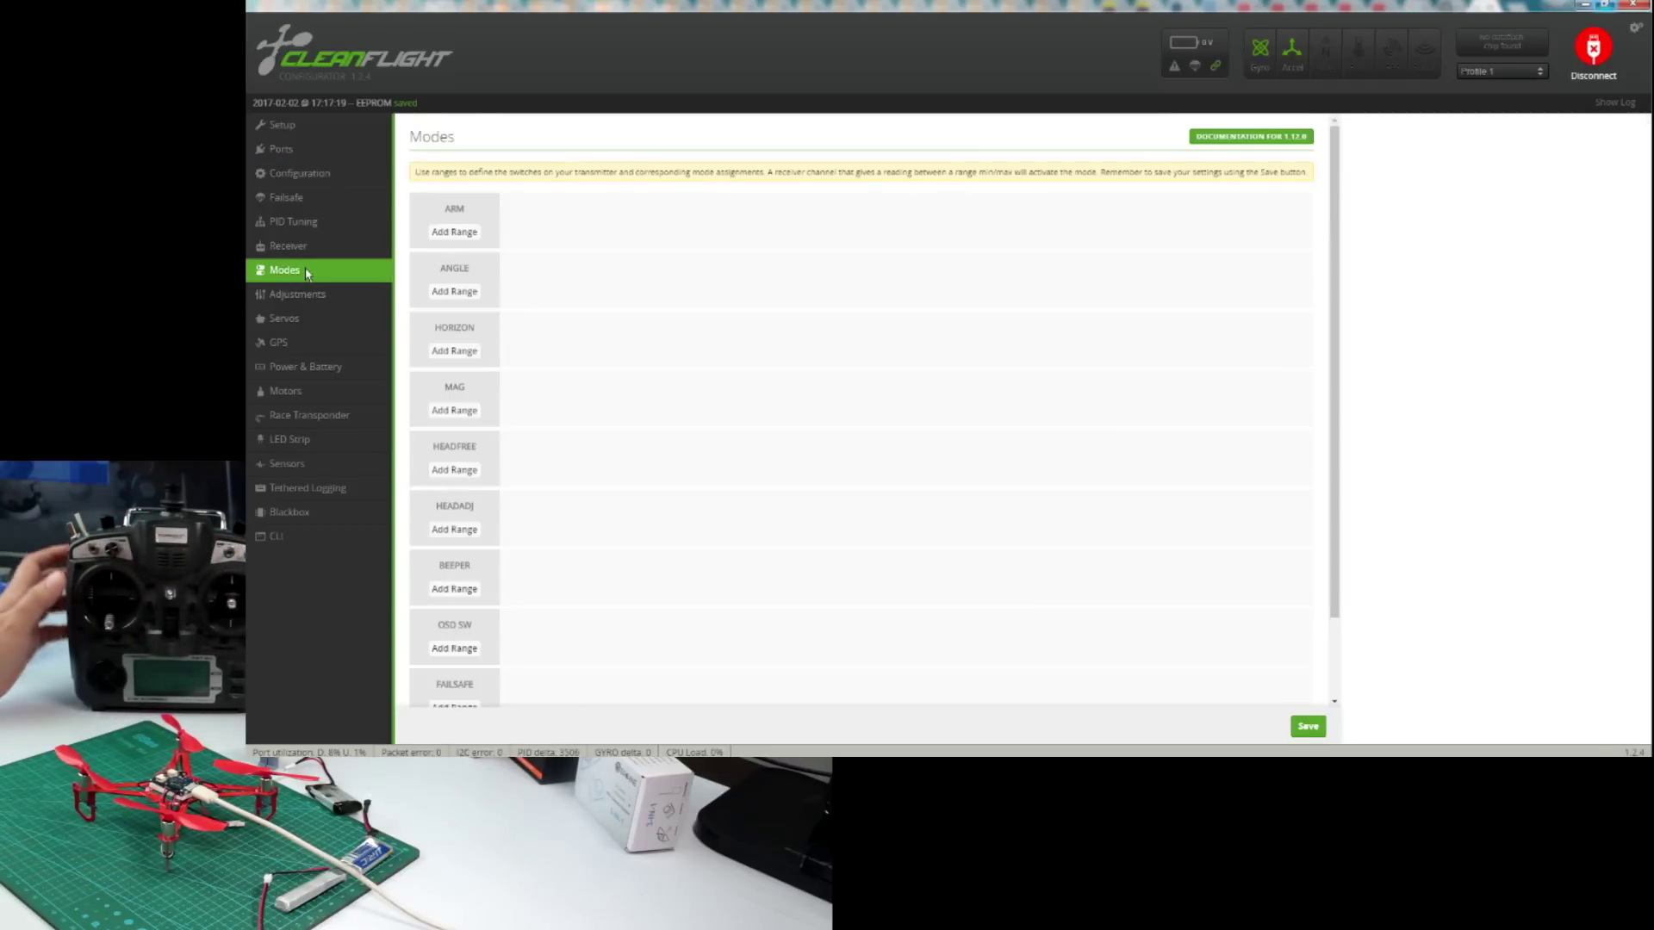
{"action": "left_click", "coordinate": [454, 232]}
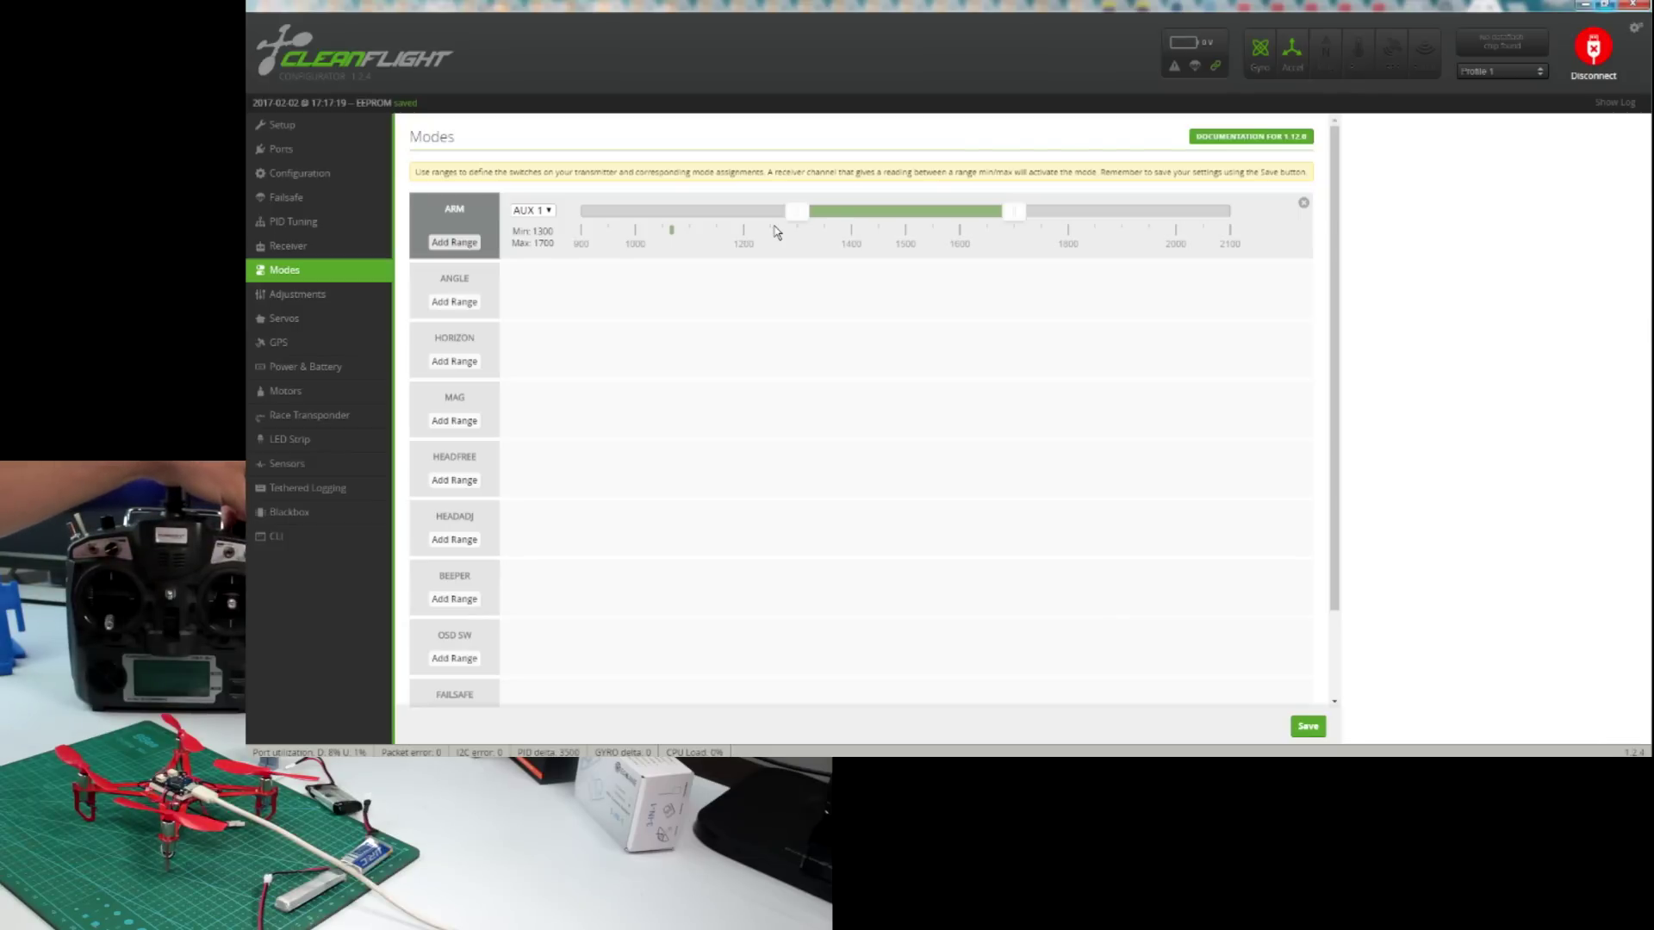
{"action": "left_click_drag", "start_coordinate": [801, 216], "coordinate": [756, 213]}
{"action": "left_click", "coordinate": [1230, 211]}
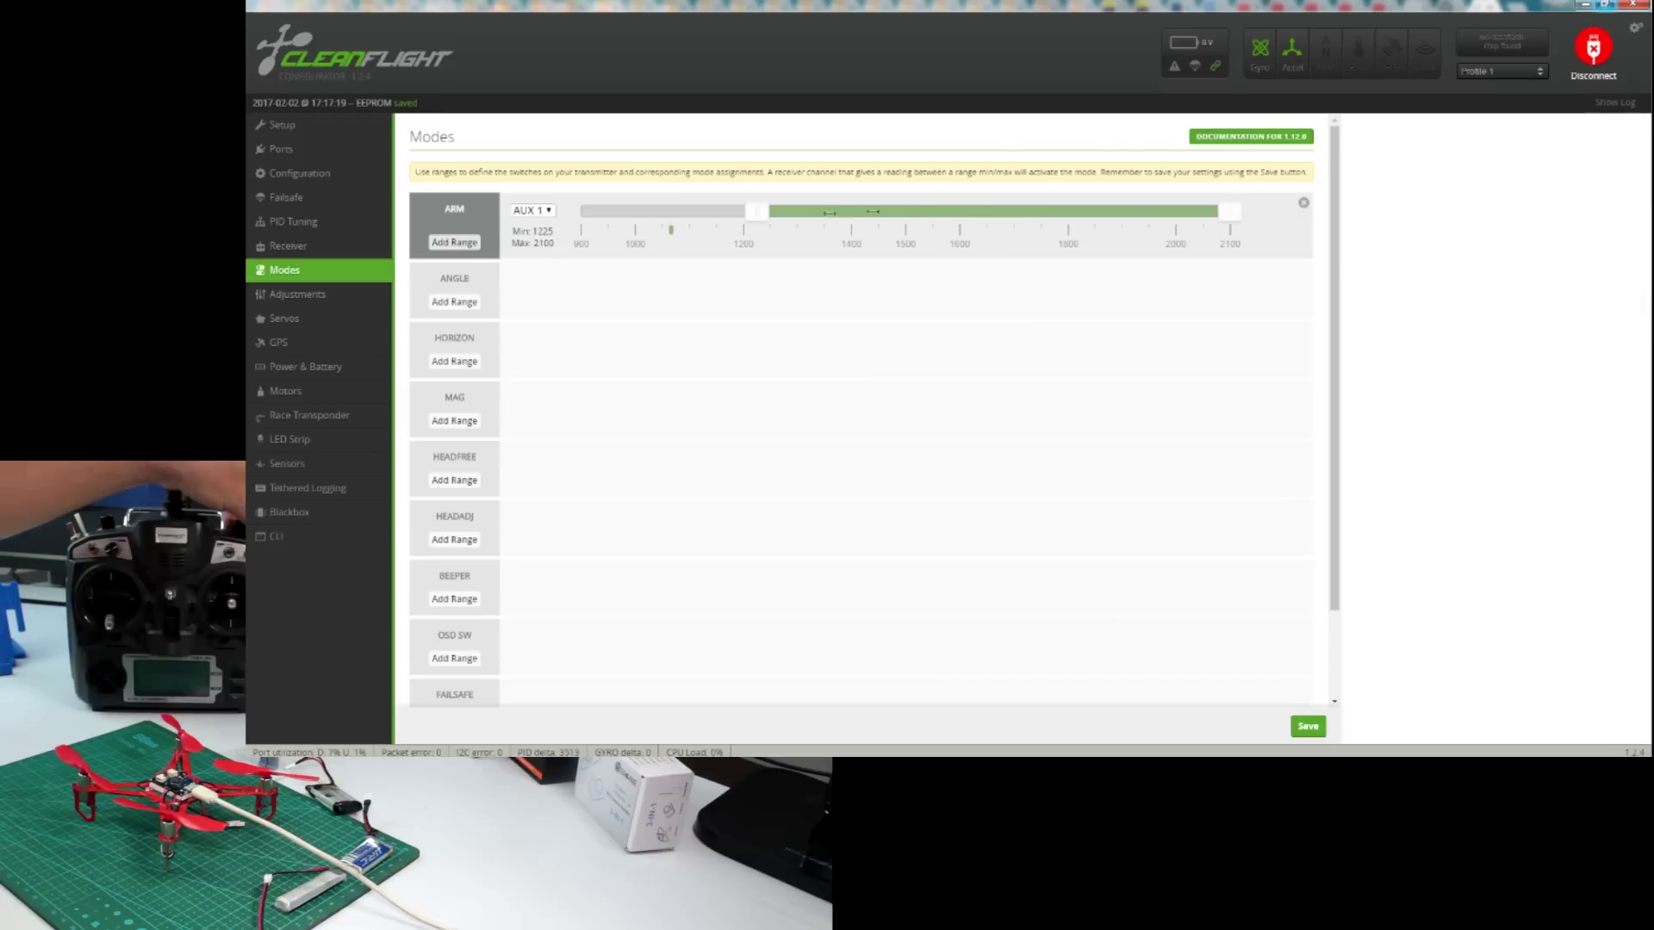
{"action": "left_click_drag", "start_coordinate": [768, 216], "coordinate": [848, 215]}
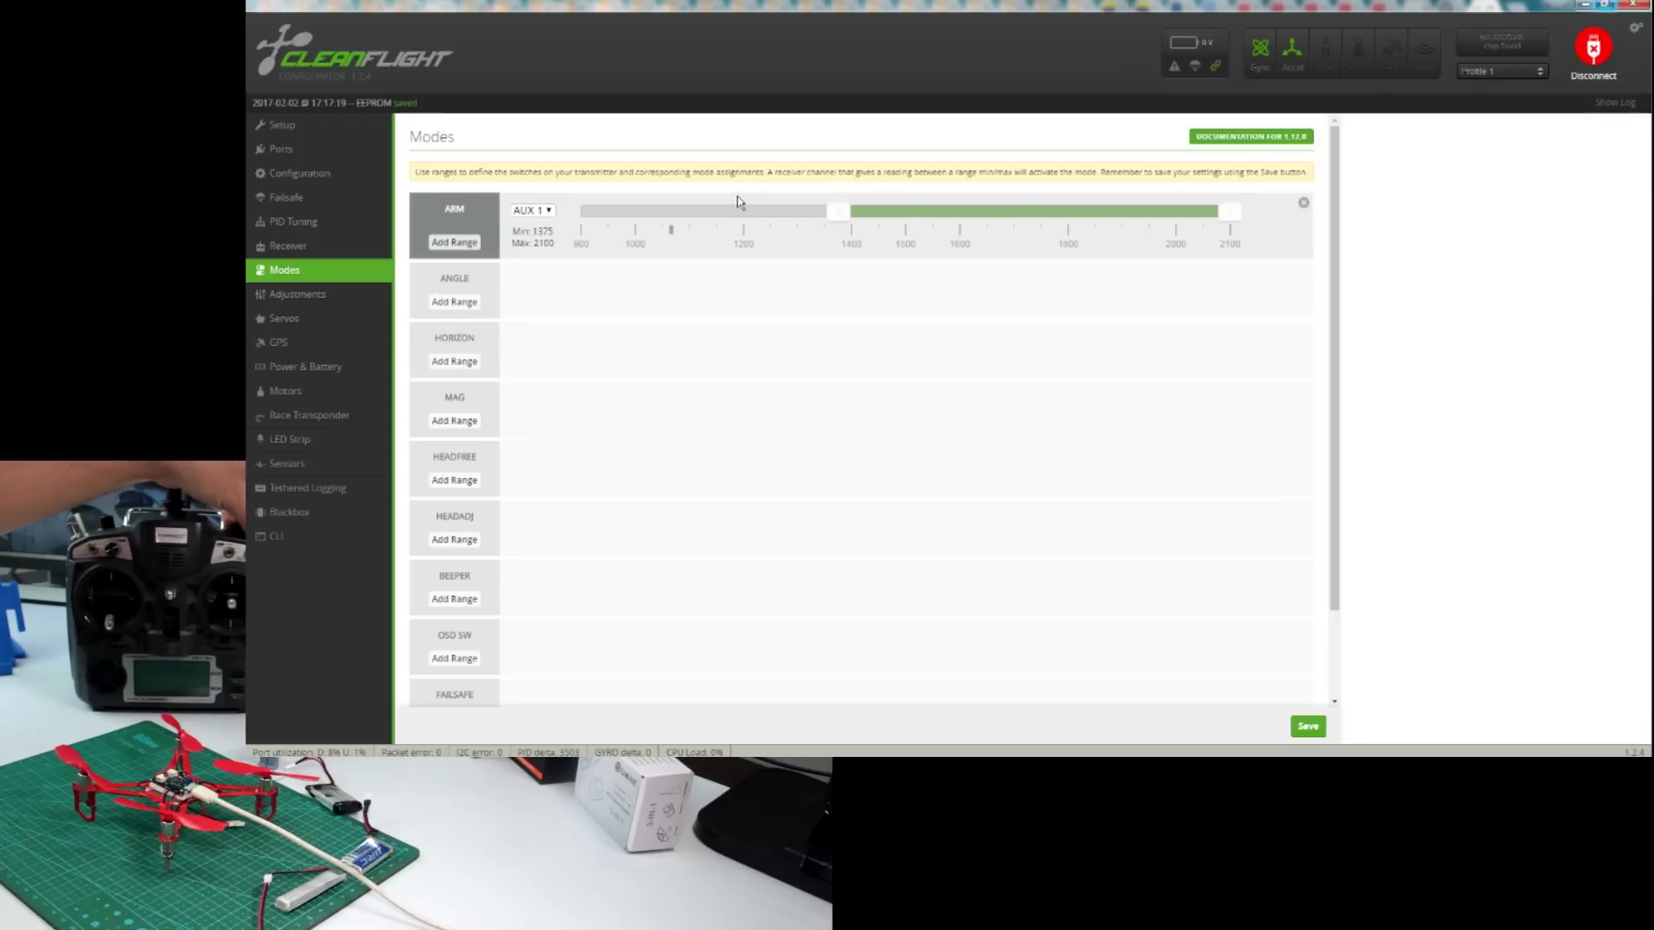
{"action": "left_click", "coordinate": [1308, 726]}
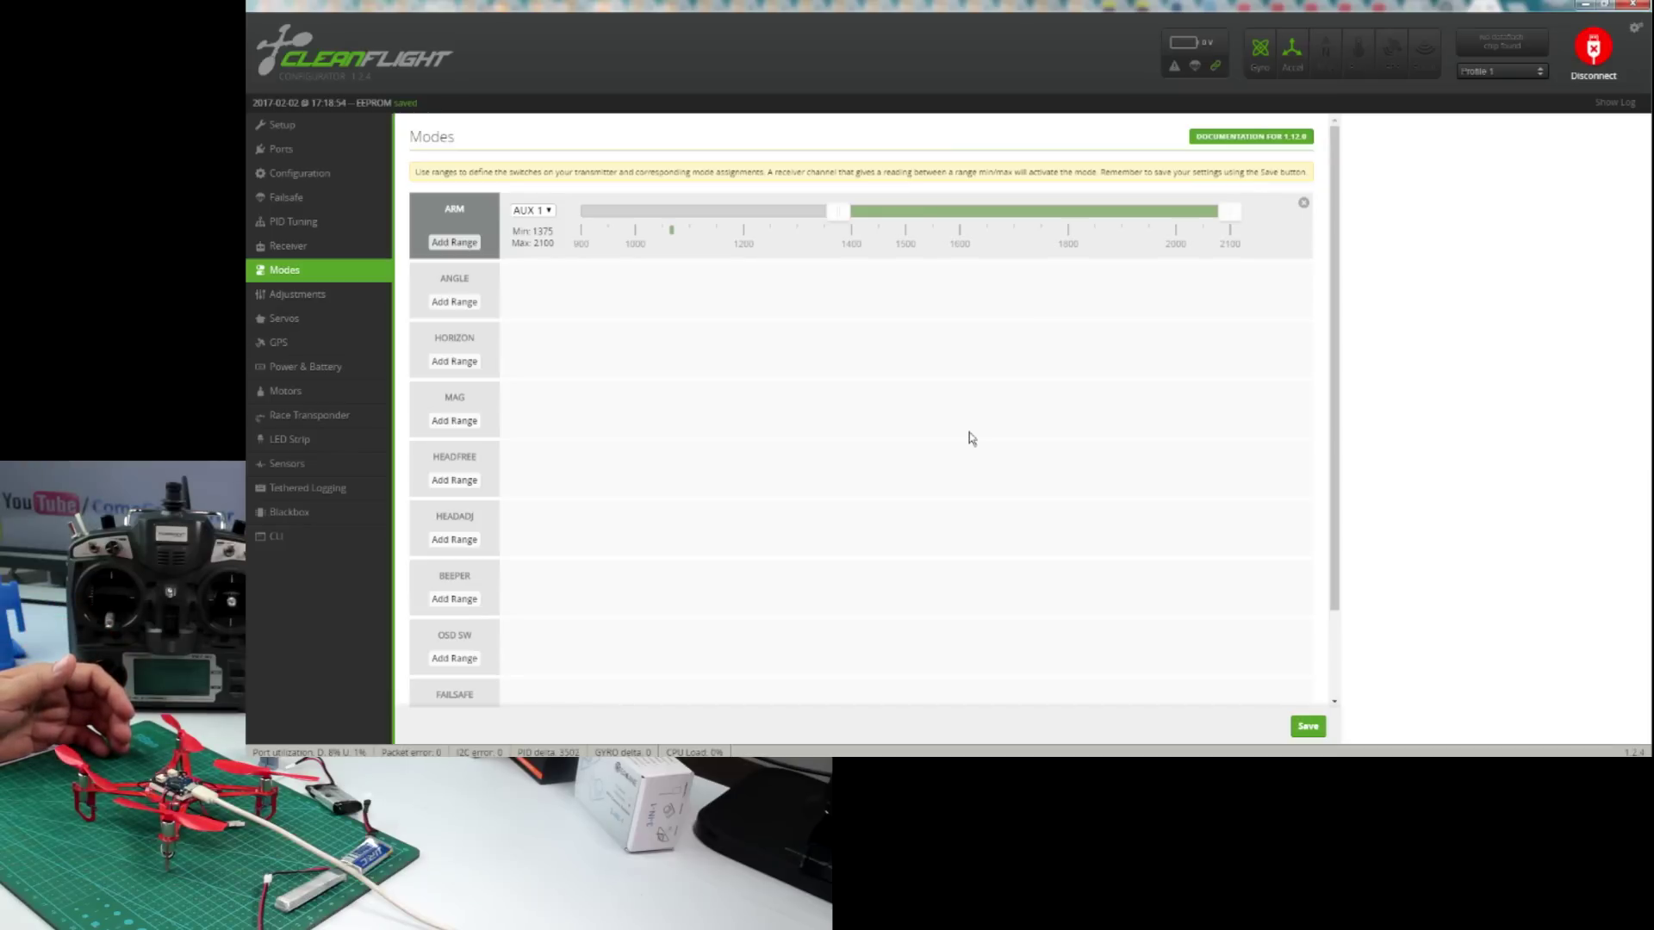
Add an ANGLE mode range on AUX 2 from 900 to 1700
{"action": "left_click", "coordinate": [454, 304]}
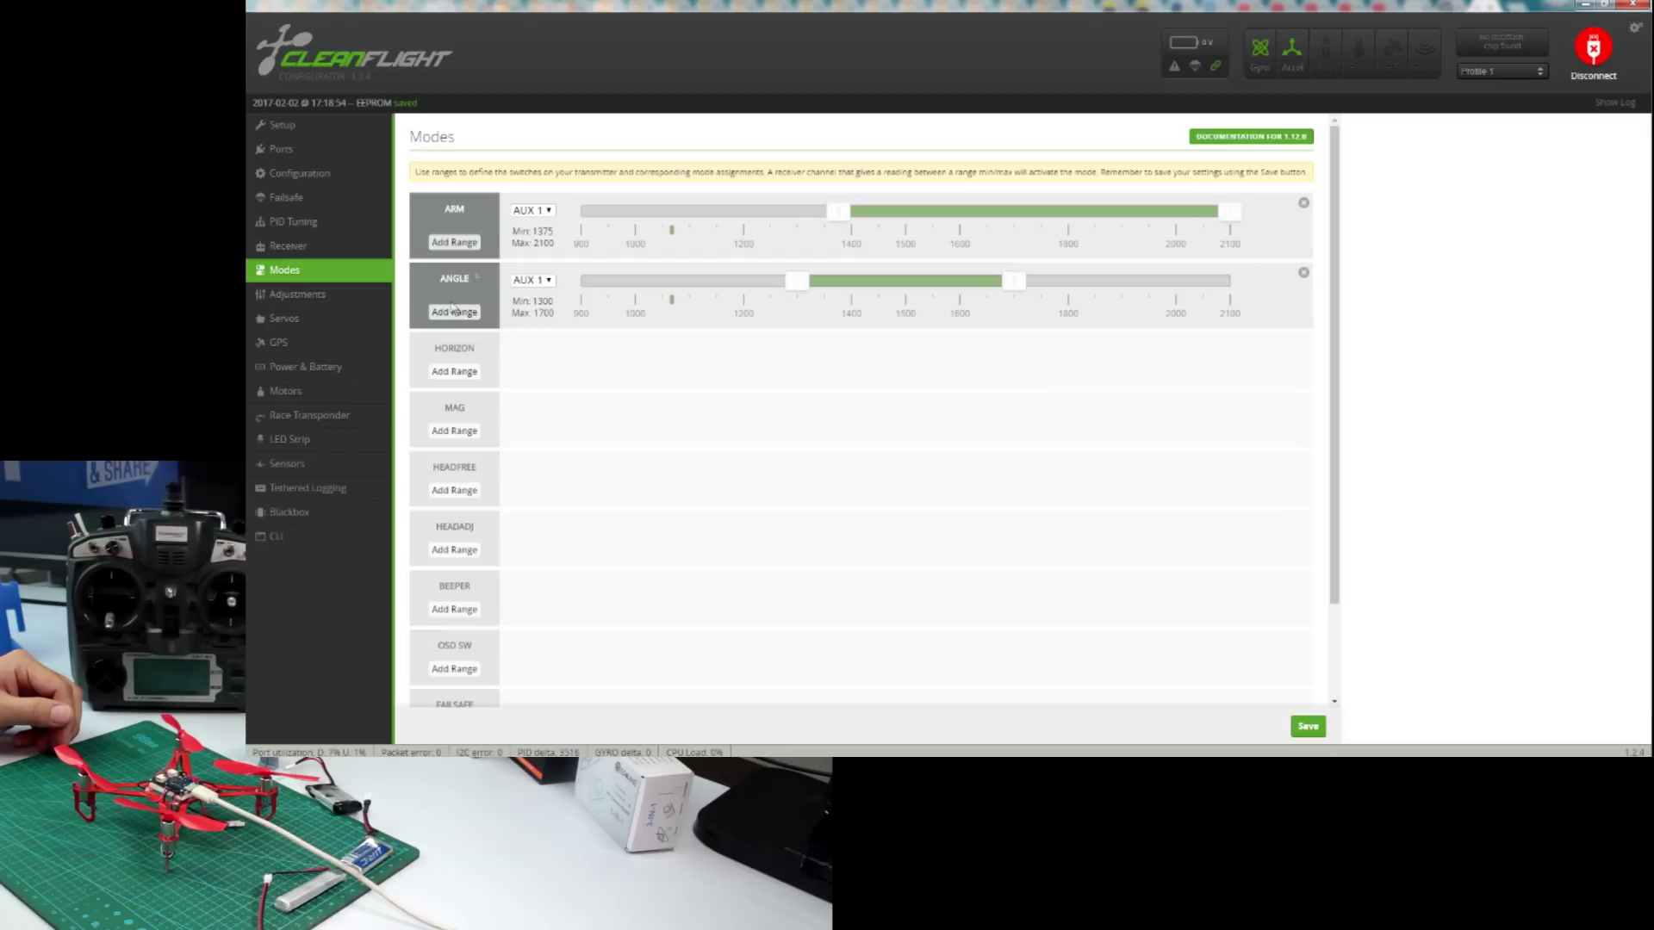
{"action": "left_click", "coordinate": [541, 281]}
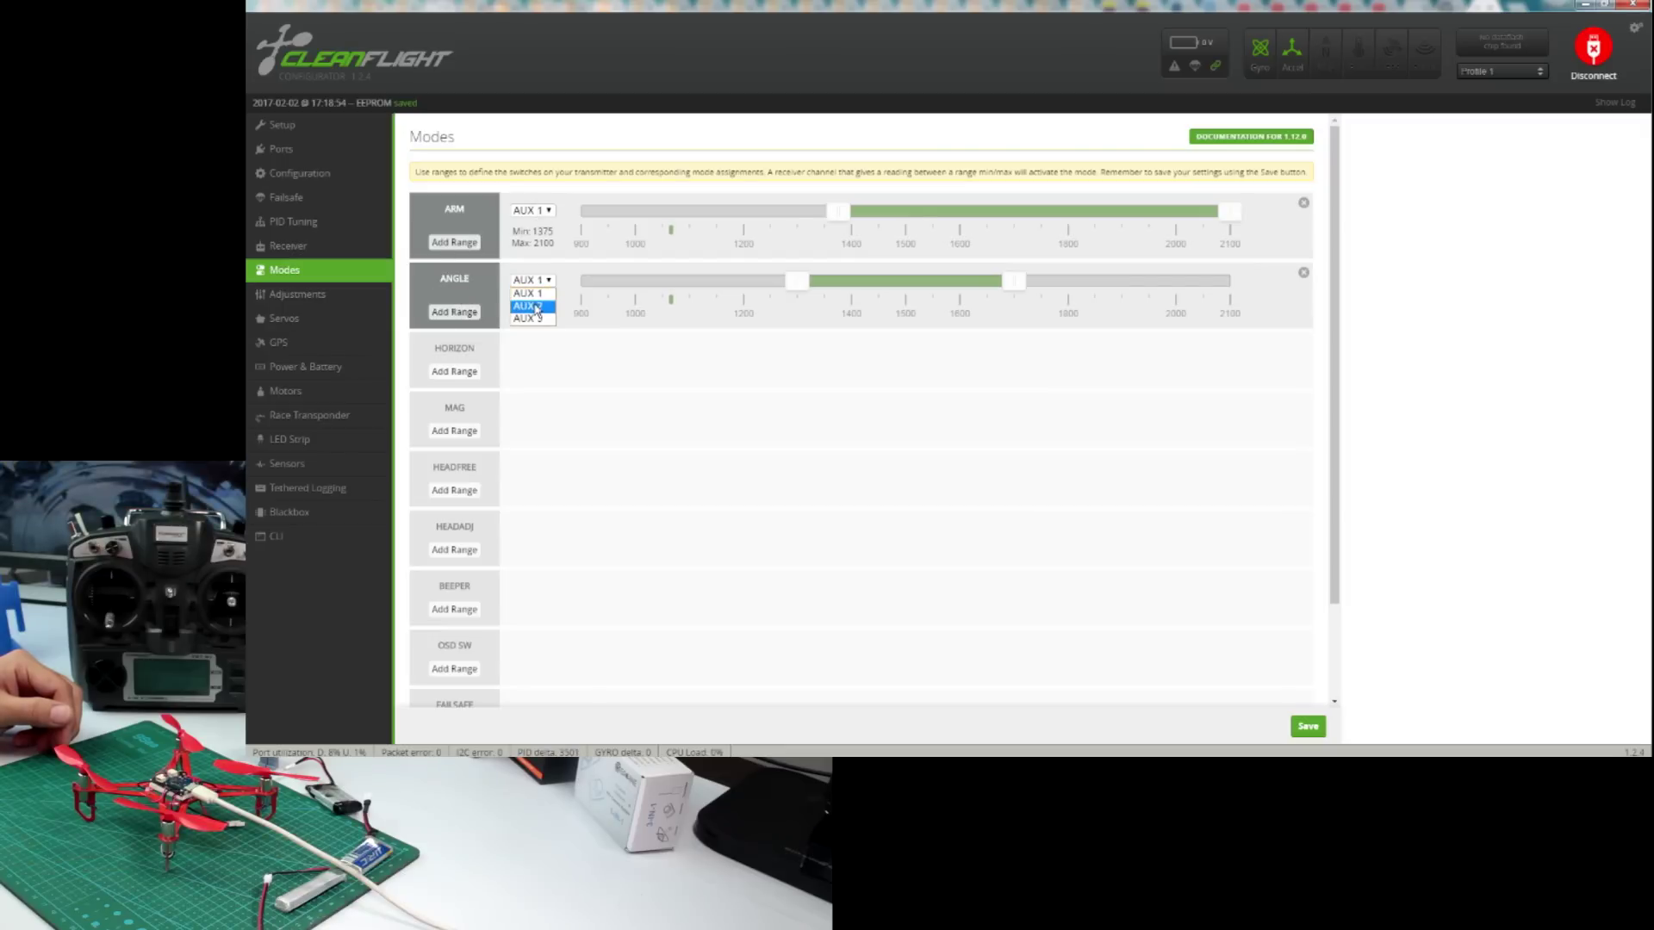
{"action": "left_click", "coordinate": [536, 308]}
{"action": "left_click", "coordinate": [542, 281]}
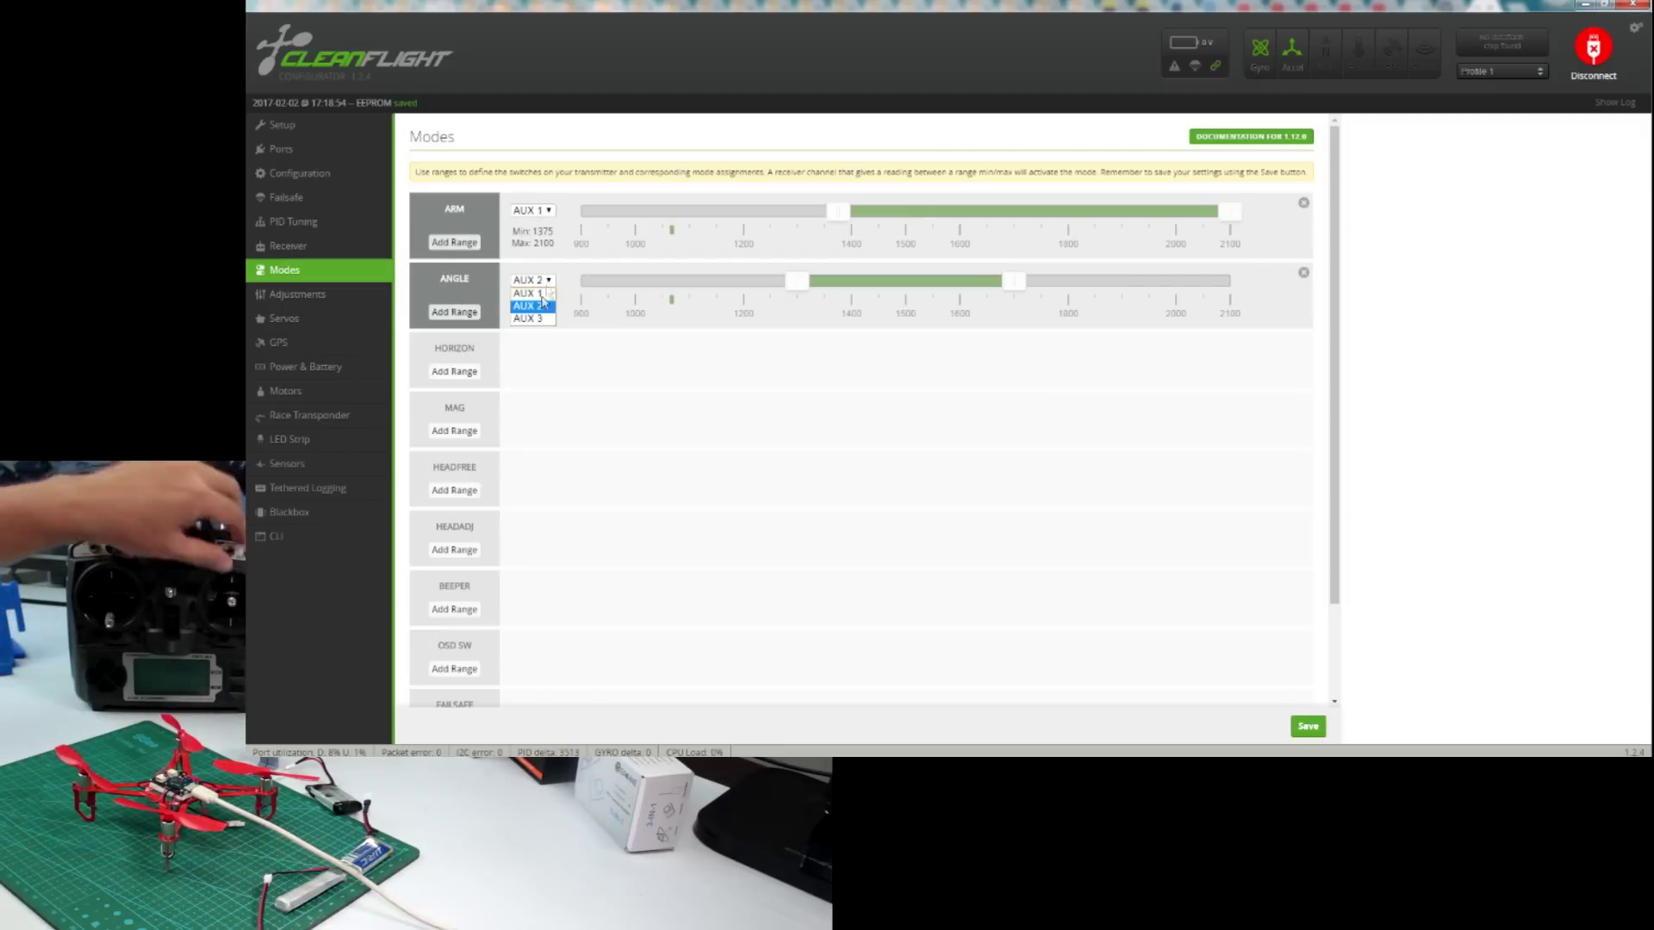
{"action": "left_click", "coordinate": [544, 307]}
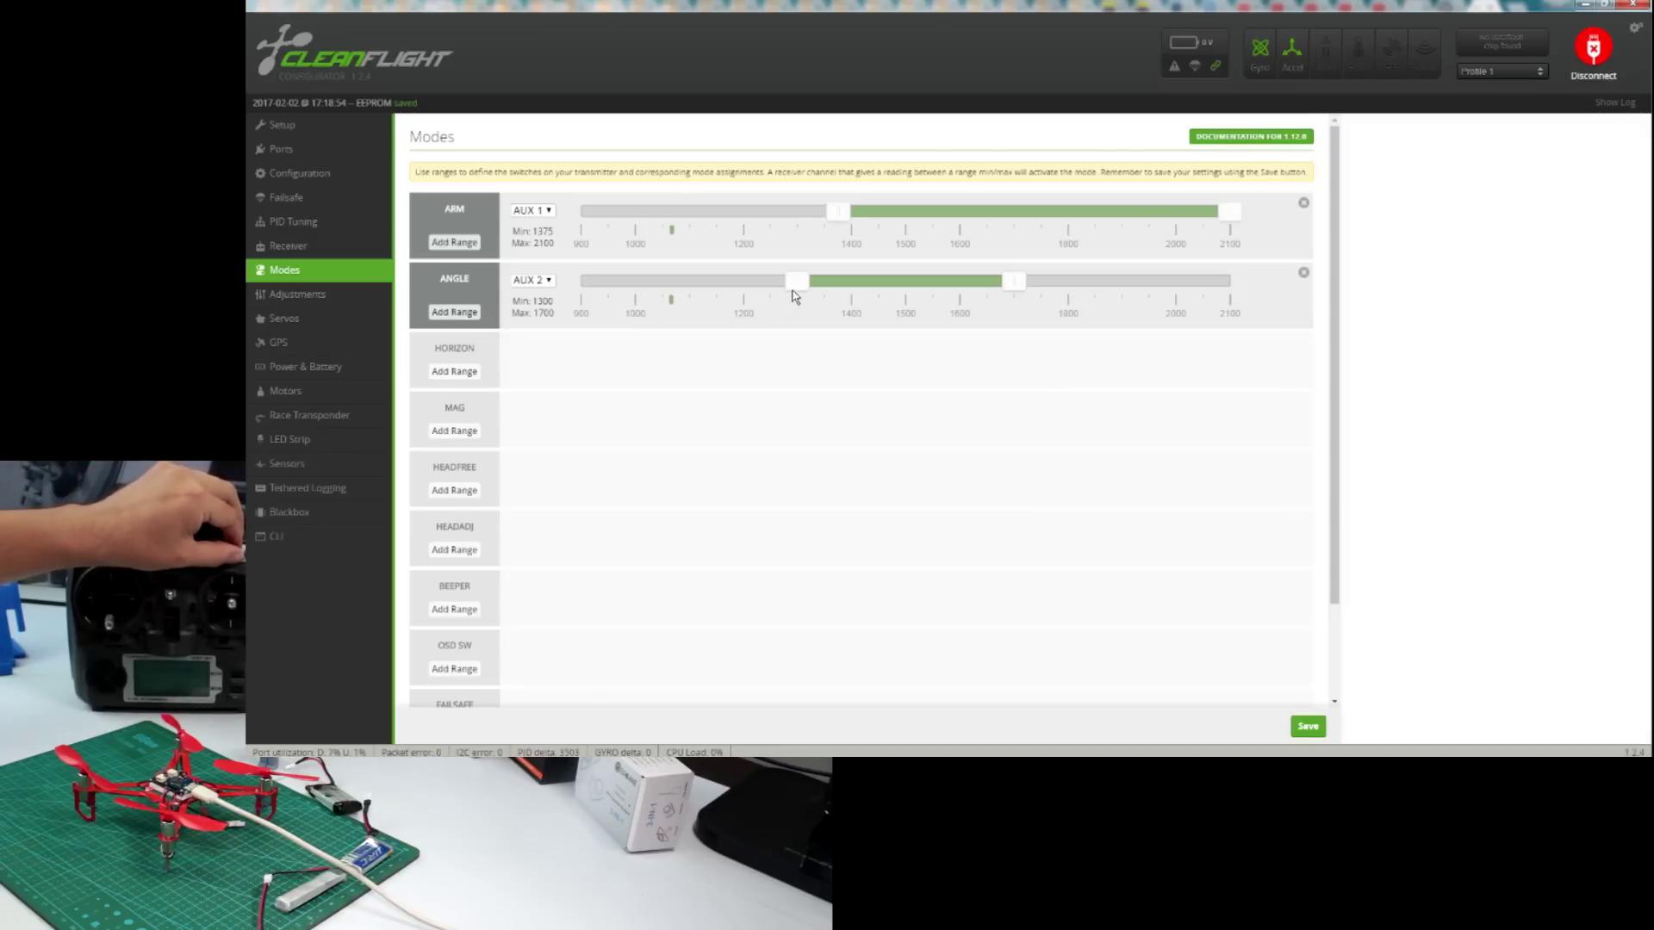
{"action": "left_click_drag", "start_coordinate": [797, 284], "coordinate": [579, 283]}
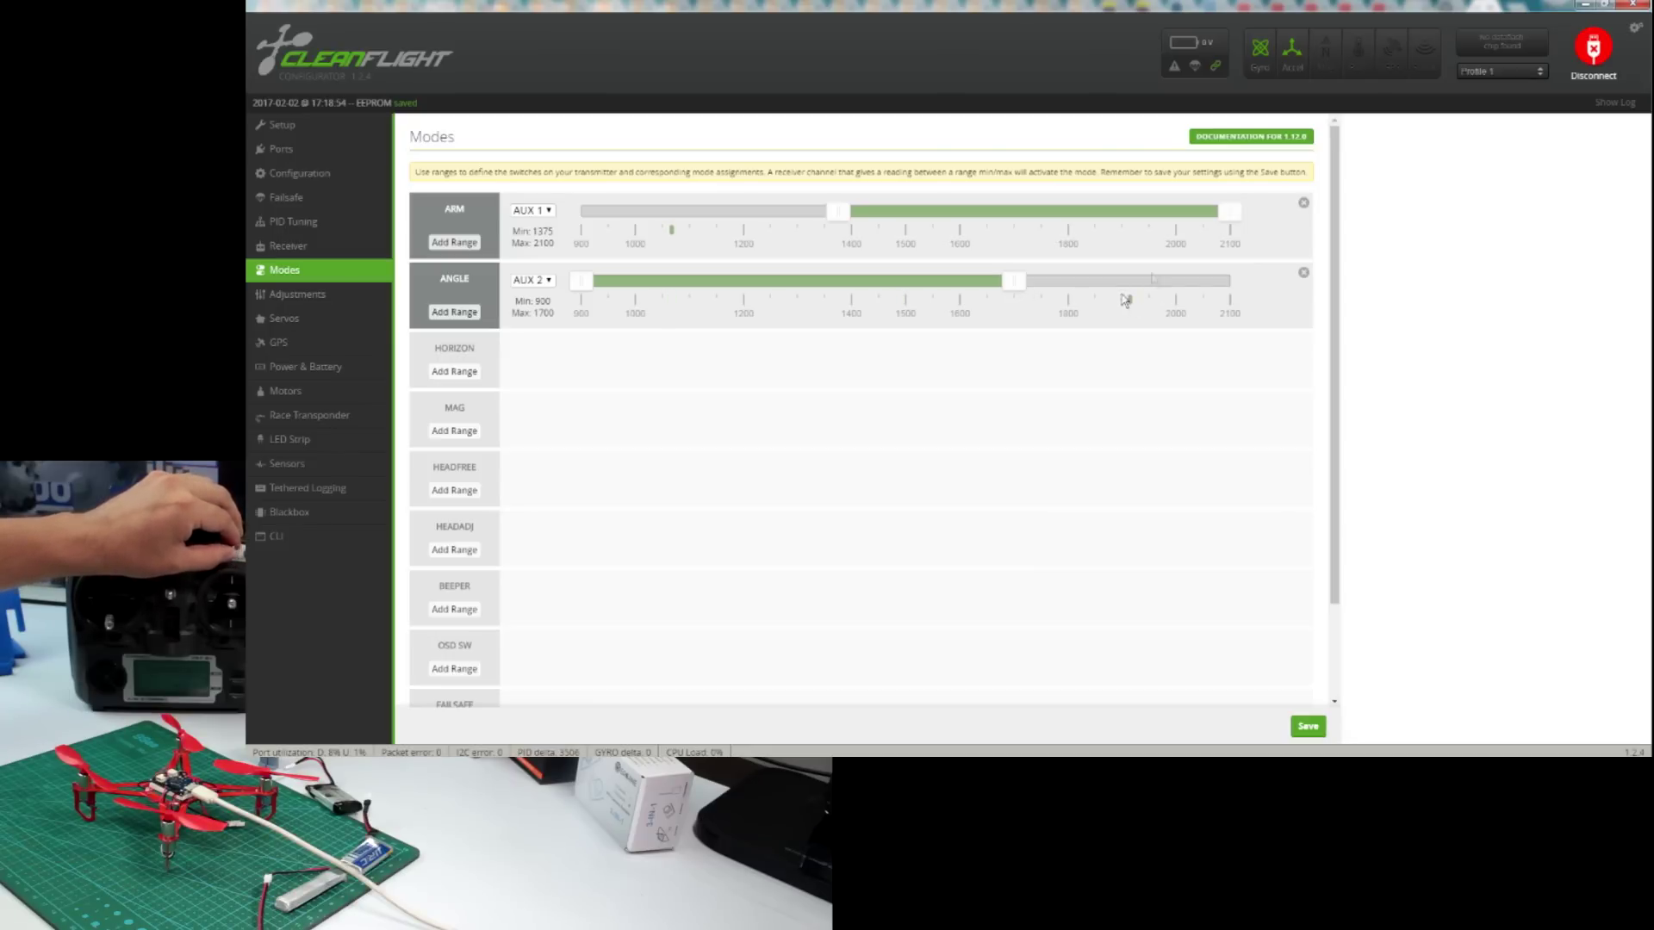
Add a HORIZON mode range on AUX 2 from 1675 to 2100
{"action": "left_click", "coordinate": [449, 379]}
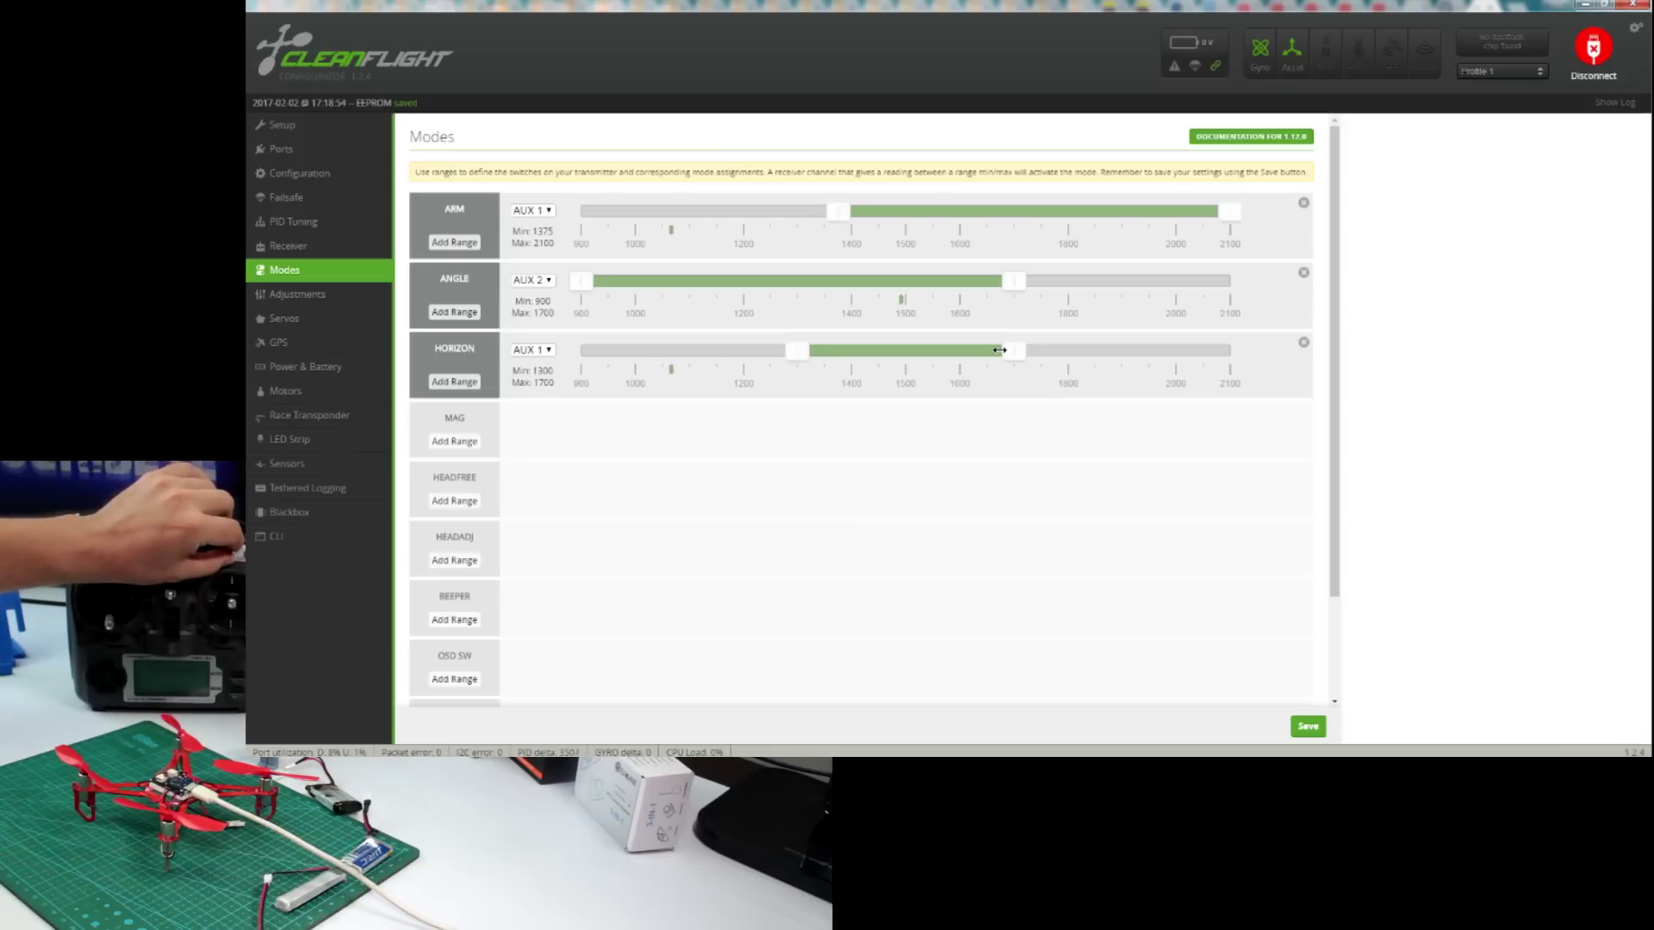
{"action": "left_click", "coordinate": [542, 351]}
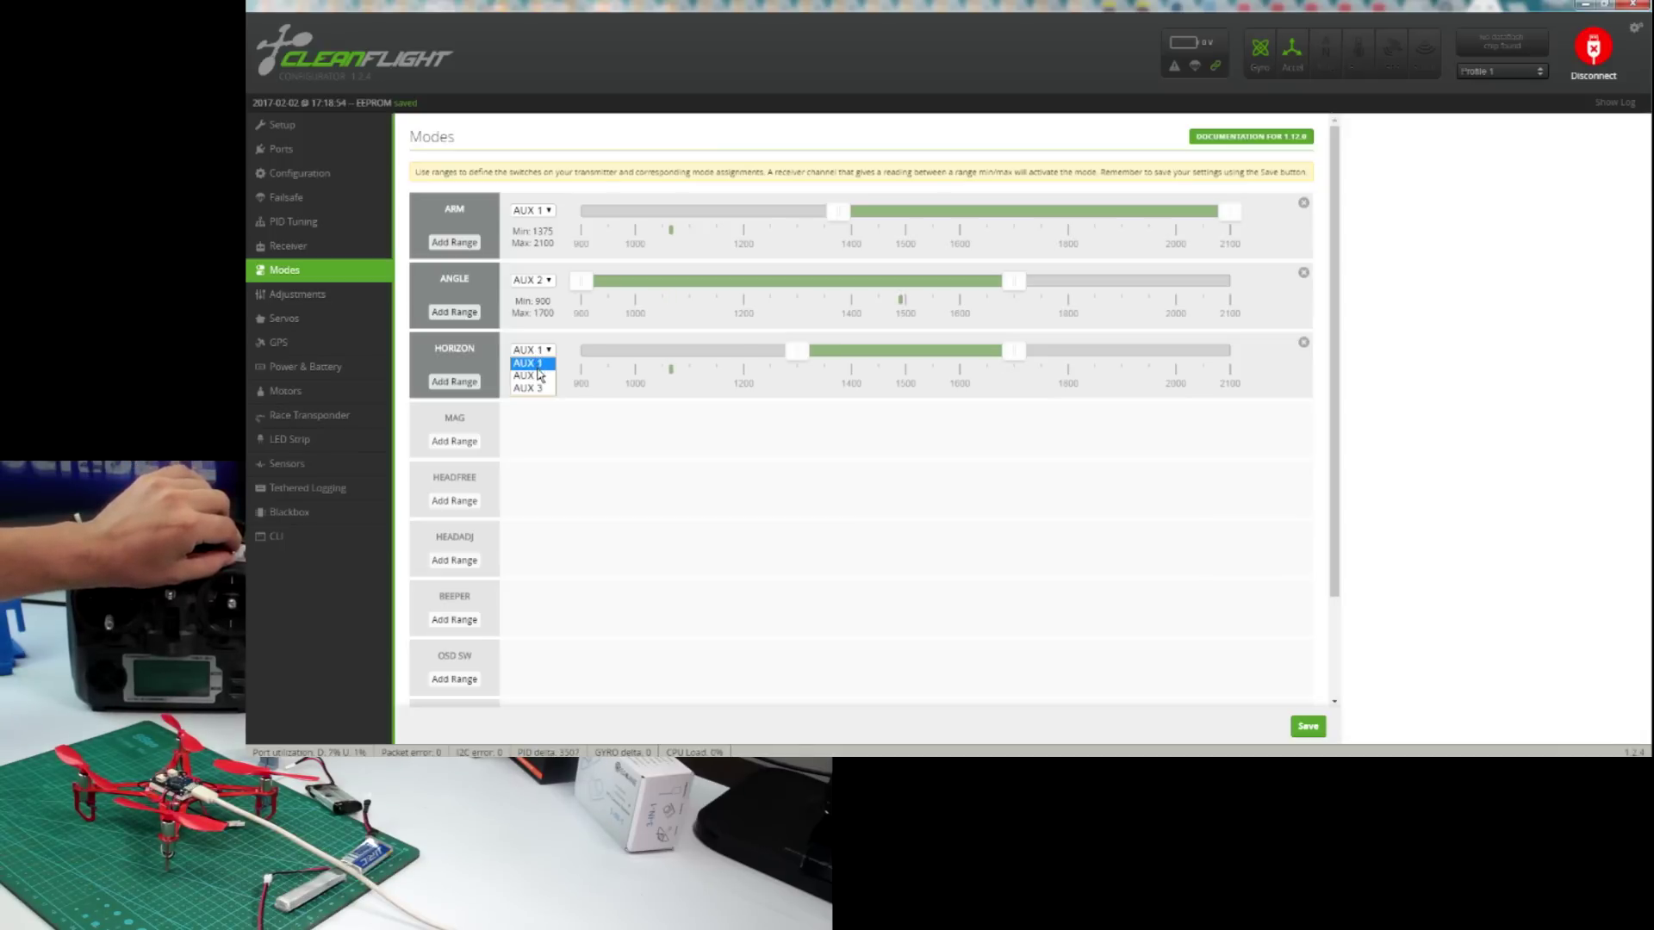
{"action": "left_click", "coordinate": [541, 376]}
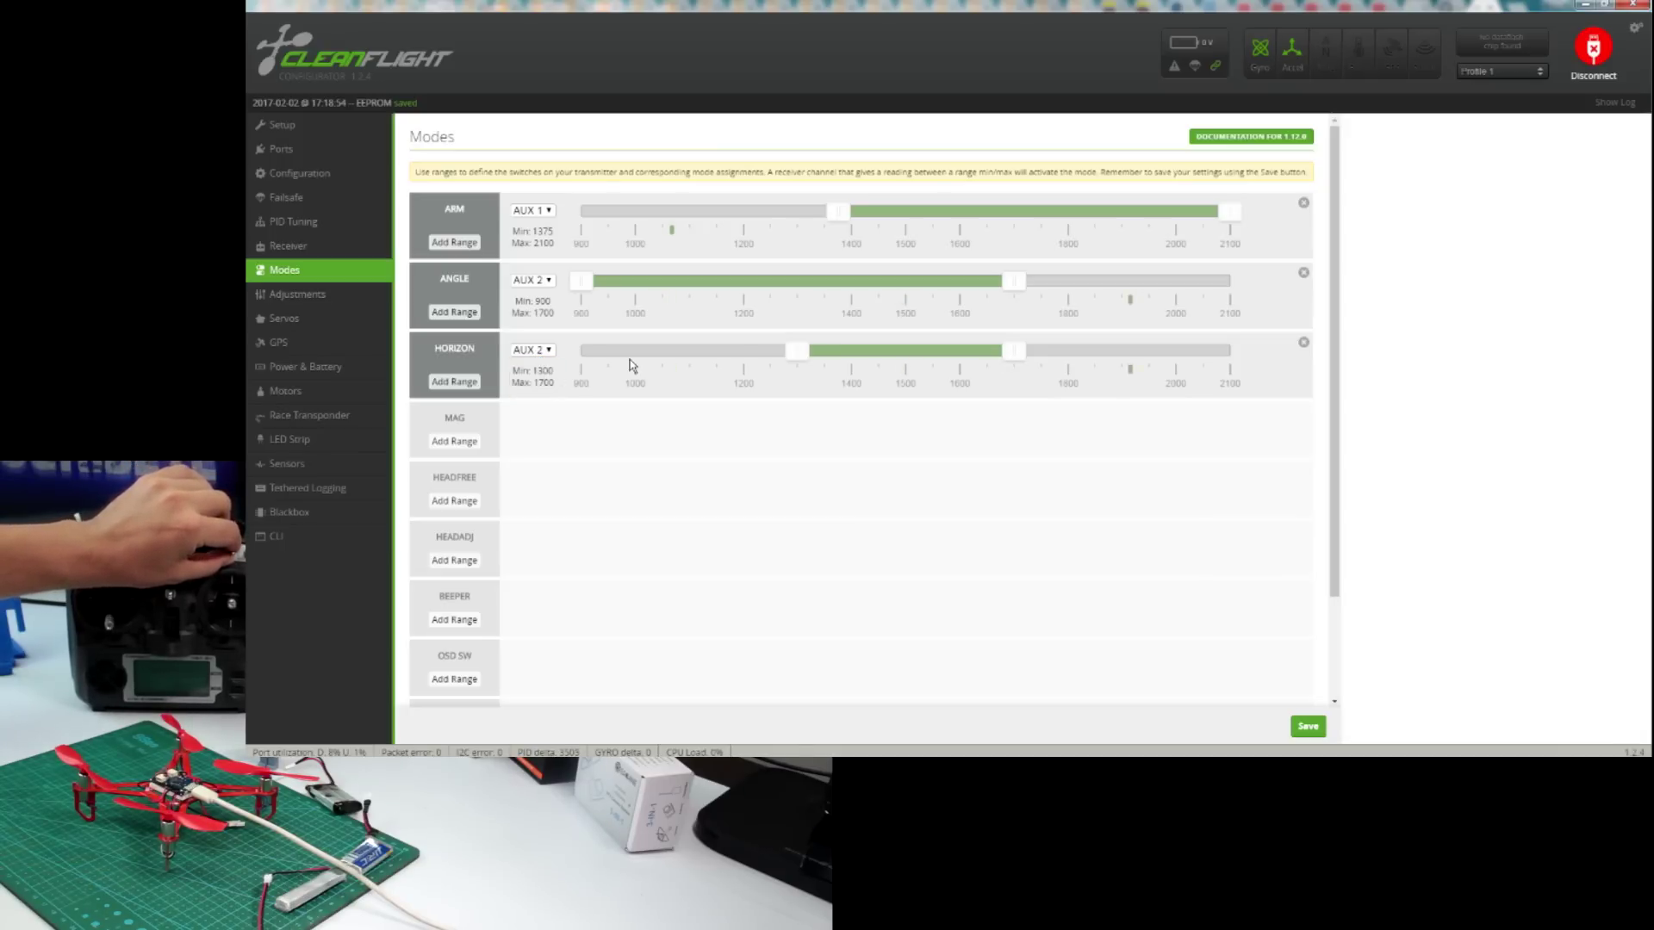
{"action": "left_click_drag", "start_coordinate": [1020, 355], "coordinate": [1255, 354]}
{"action": "left_click_drag", "start_coordinate": [797, 351], "coordinate": [1014, 351]}
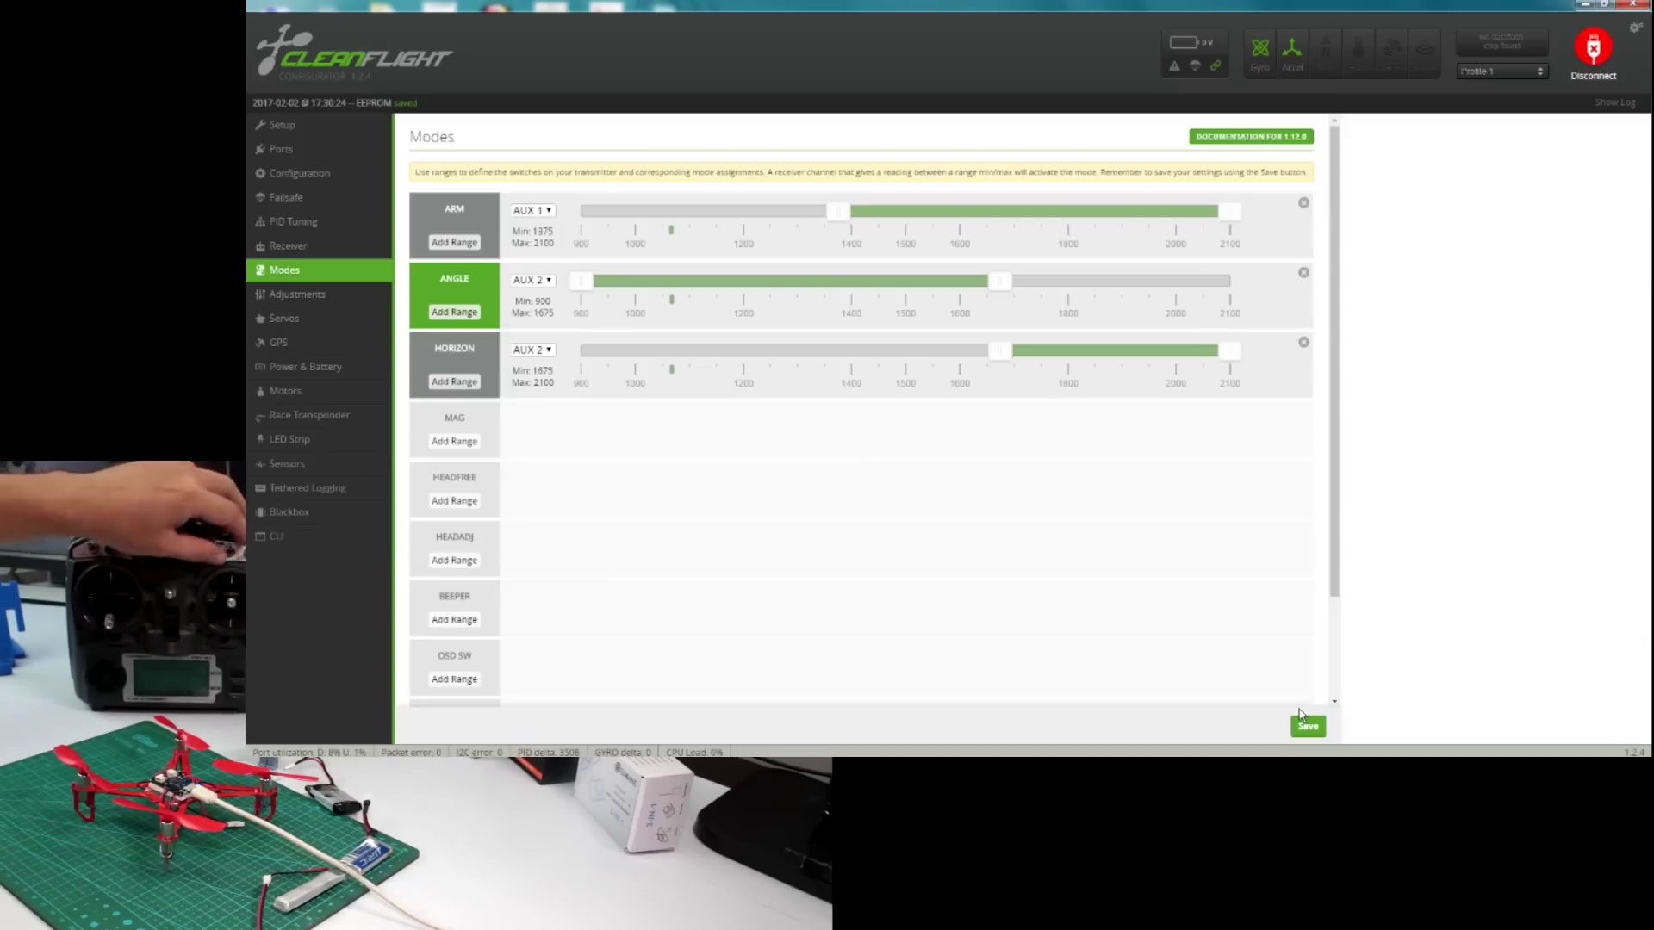
Add a HEADFREE mode range on AUX 2 from 1700 to 2100
{"action": "scroll", "coordinate": [1151, 517], "scroll_direction": "down", "scroll_amount": 3}
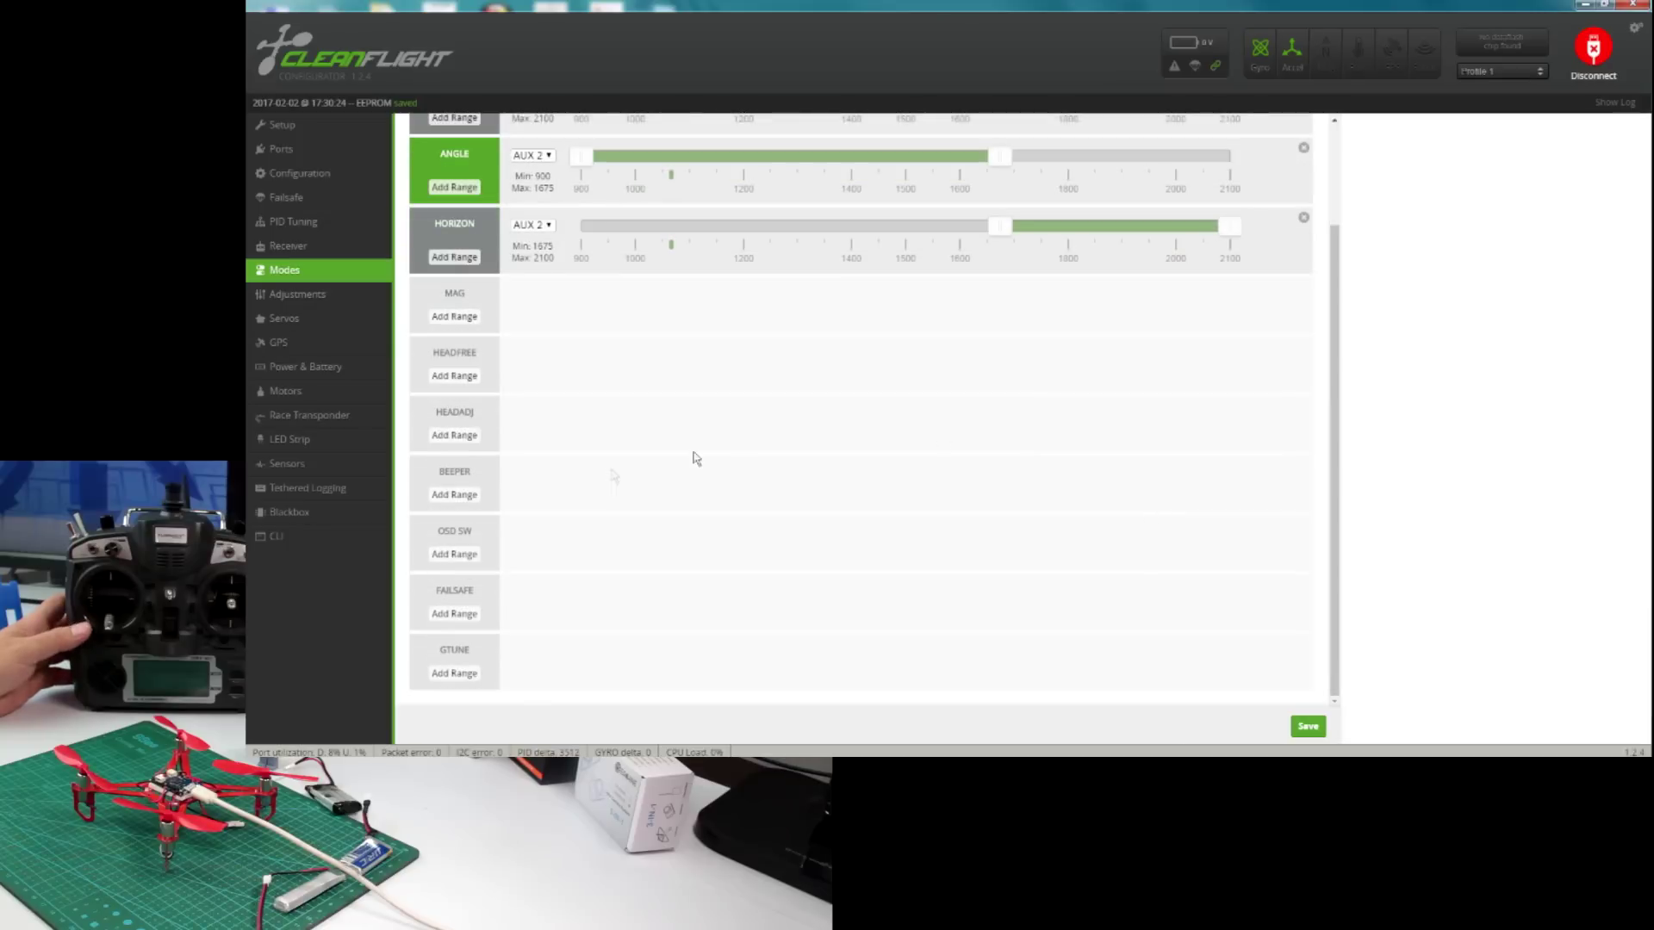
{"action": "left_click", "coordinate": [455, 379]}
{"action": "scroll", "coordinate": [1038, 426], "scroll_direction": "up", "scroll_amount": 2}
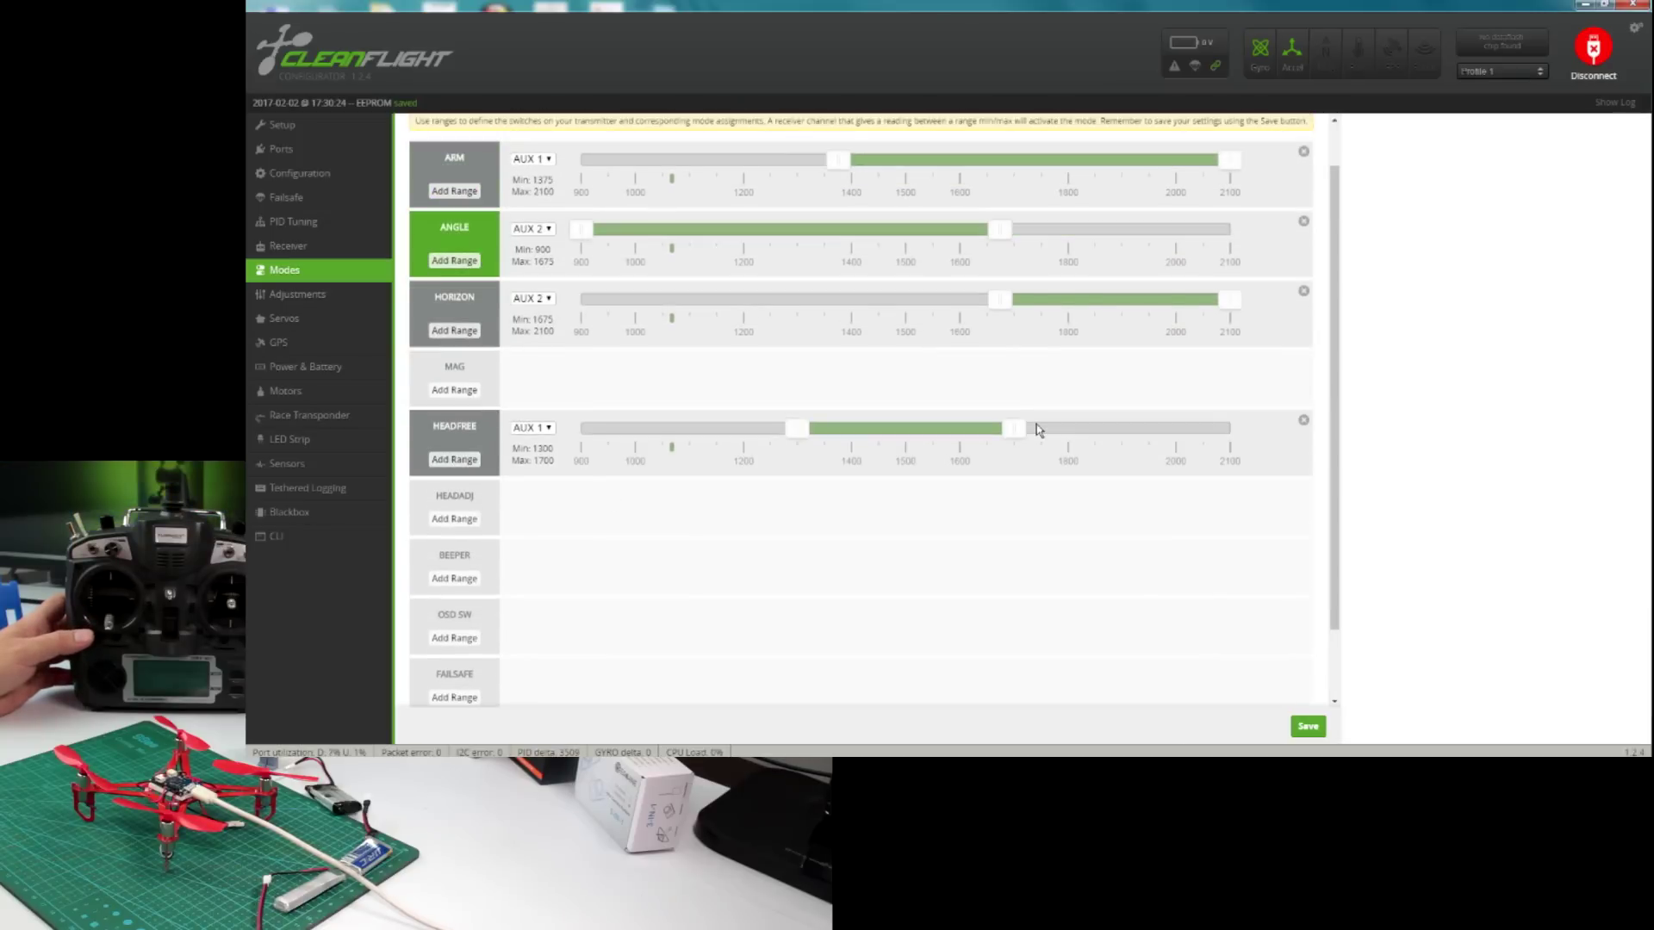
{"action": "scroll", "coordinate": [1038, 429], "scroll_direction": "up", "scroll_amount": 1}
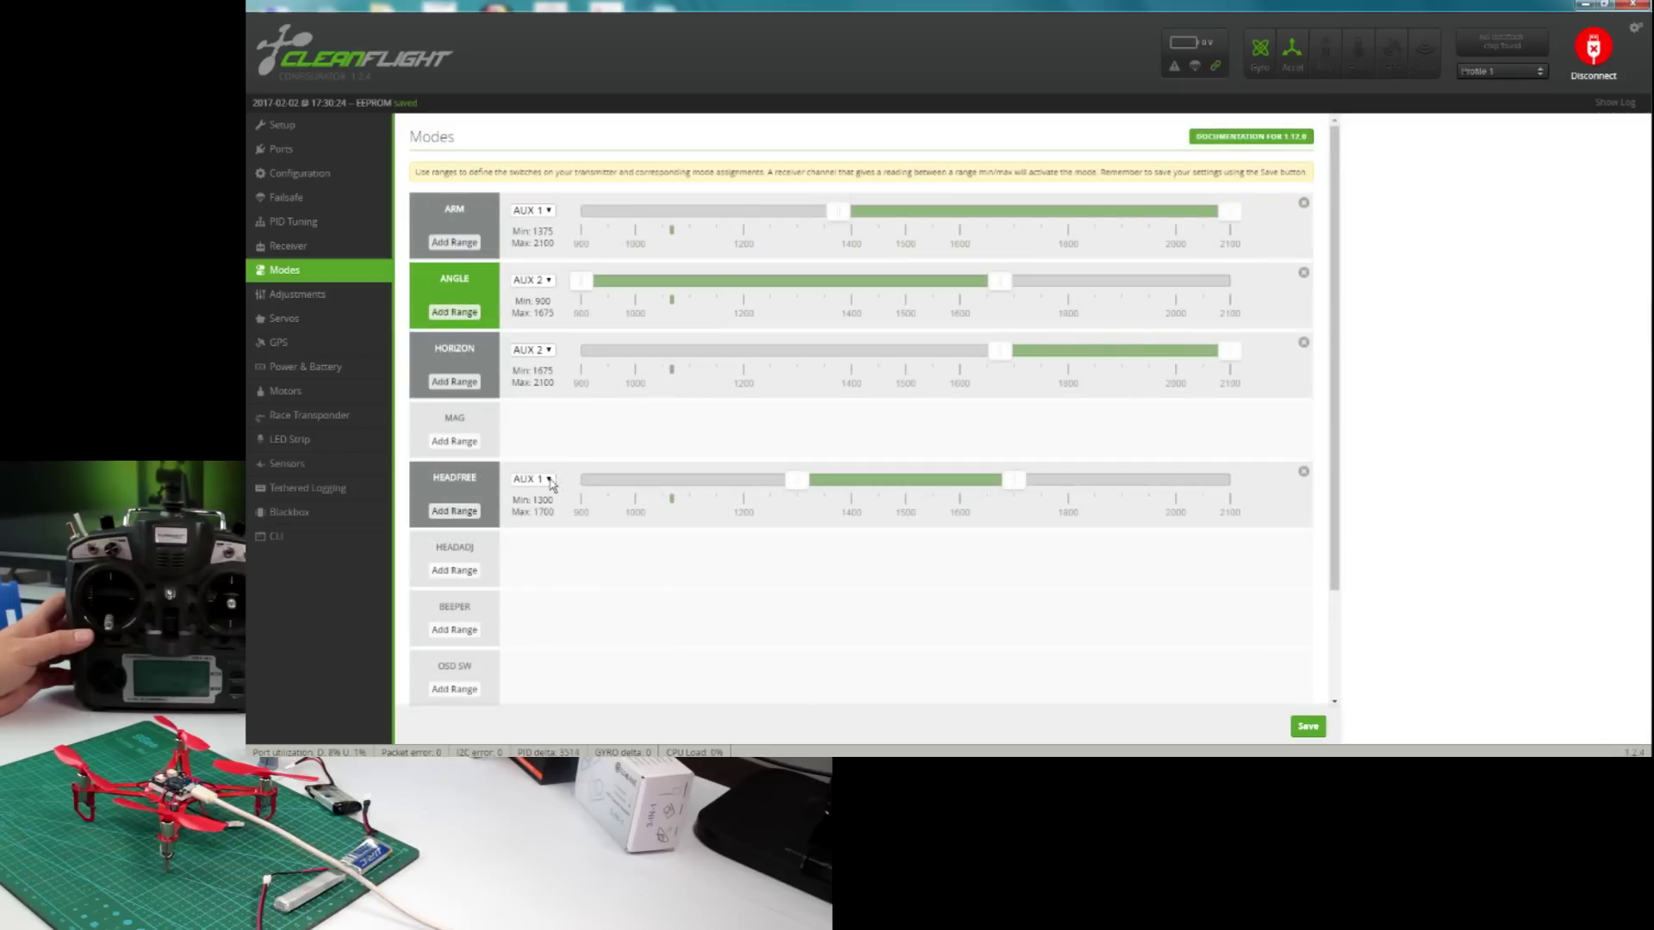
{"action": "left_click", "coordinate": [547, 481]}
{"action": "left_click", "coordinate": [532, 507]}
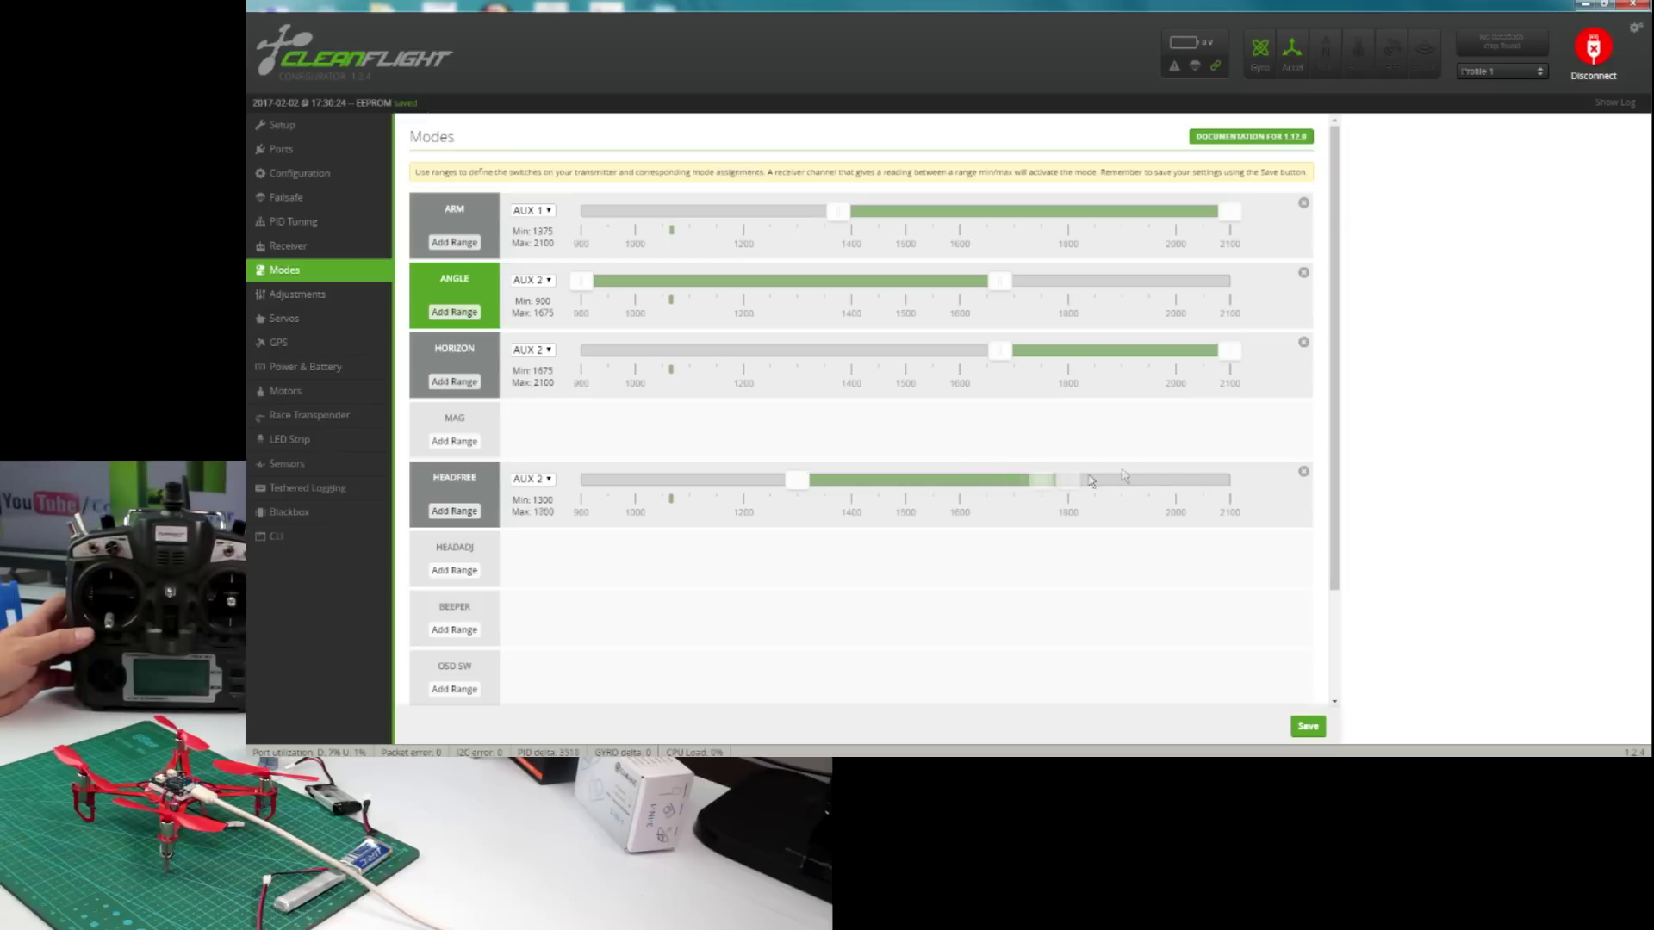
{"action": "left_click_drag", "start_coordinate": [1013, 479], "coordinate": [1228, 477]}
{"action": "left_click", "coordinate": [1228, 477]}
{"action": "left_click_drag", "start_coordinate": [803, 484], "coordinate": [1013, 480]}
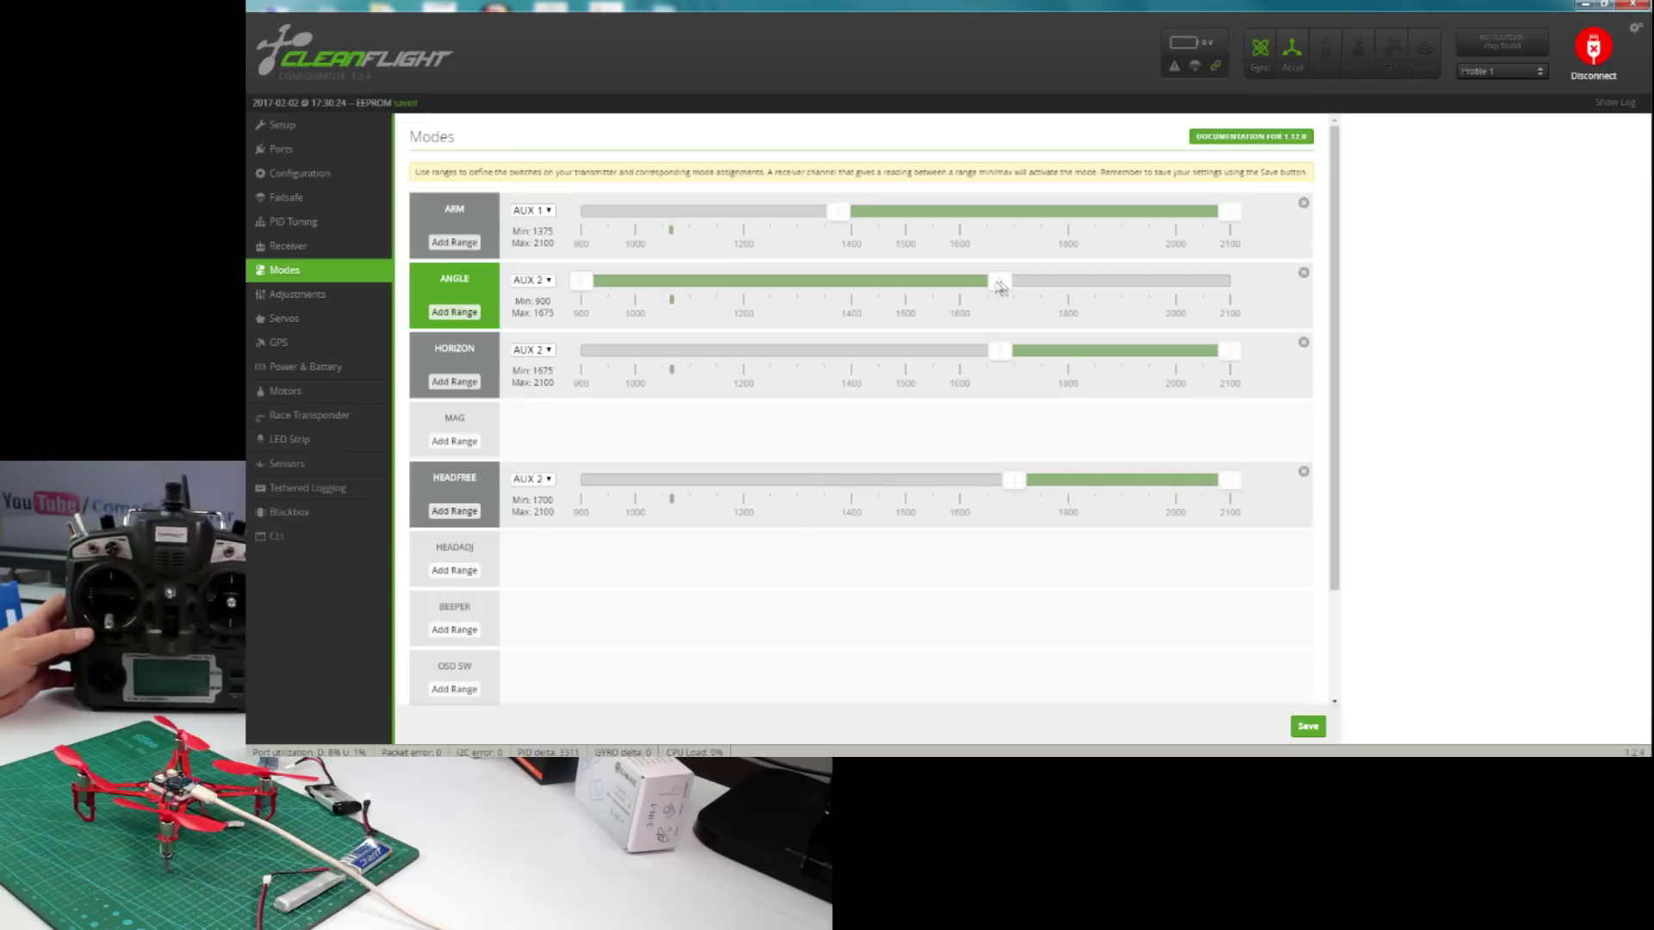
Adjust the AUX 2 ranges so ANGLE ends at 1300, HORIZON spans 1325 to 1725, and HEADFREE starts at 1725
{"action": "left_click_drag", "start_coordinate": [999, 287], "coordinate": [797, 291]}
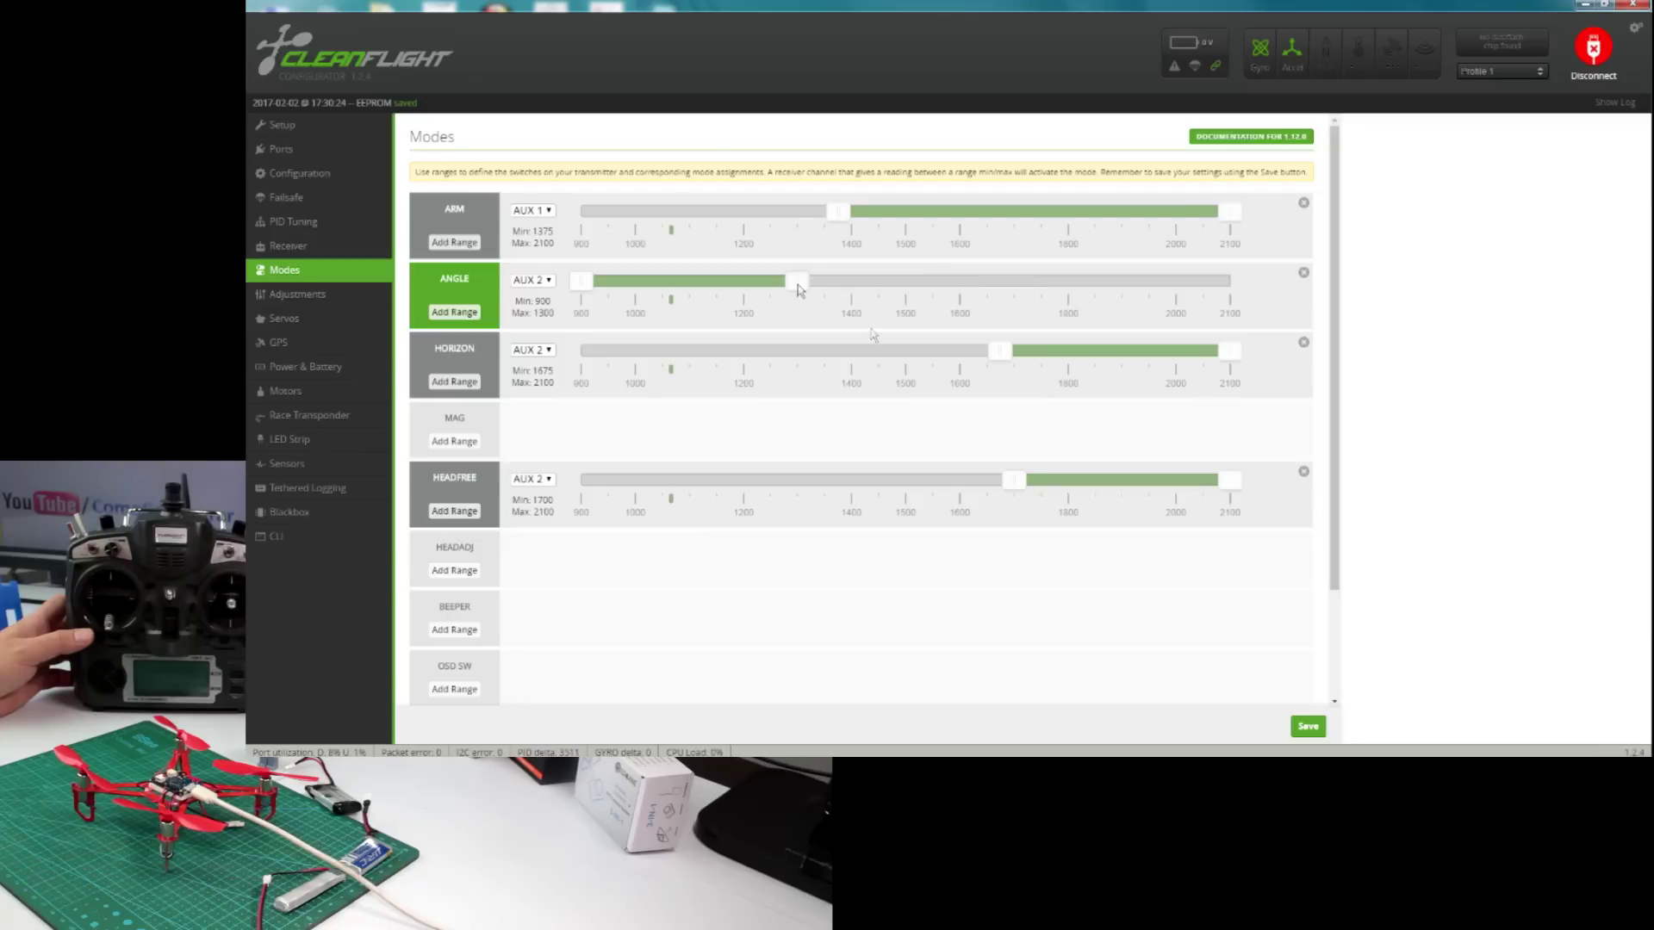
{"action": "left_click_drag", "start_coordinate": [999, 353], "coordinate": [810, 353]}
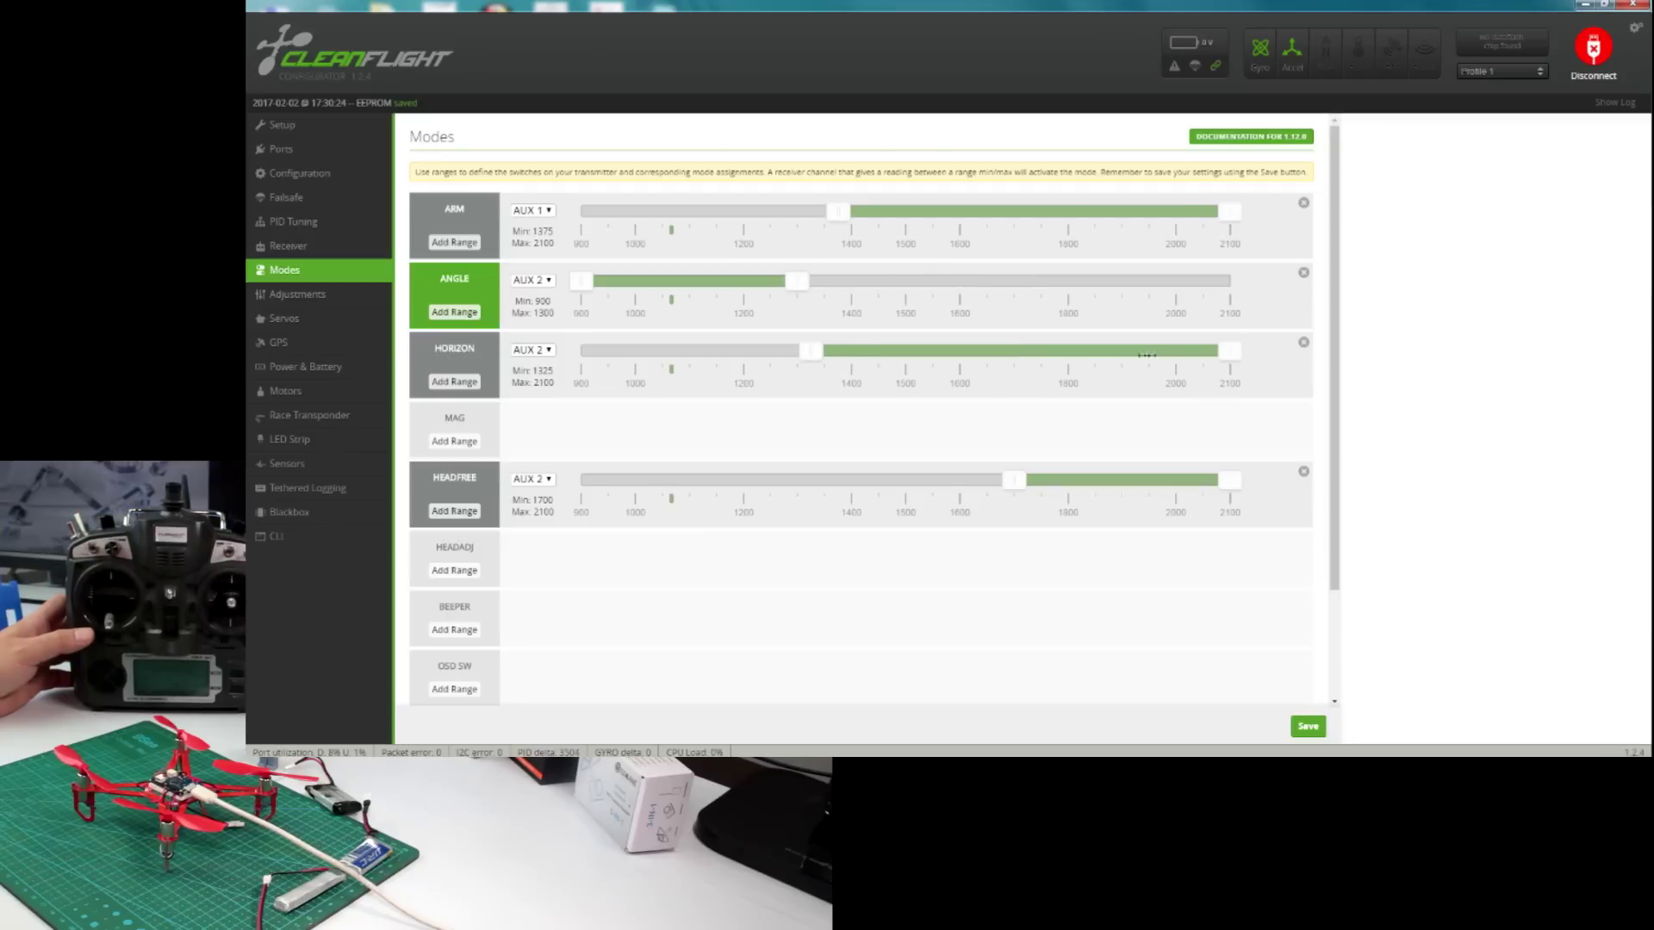
{"action": "left_click_drag", "start_coordinate": [1147, 360], "coordinate": [1025, 360]}
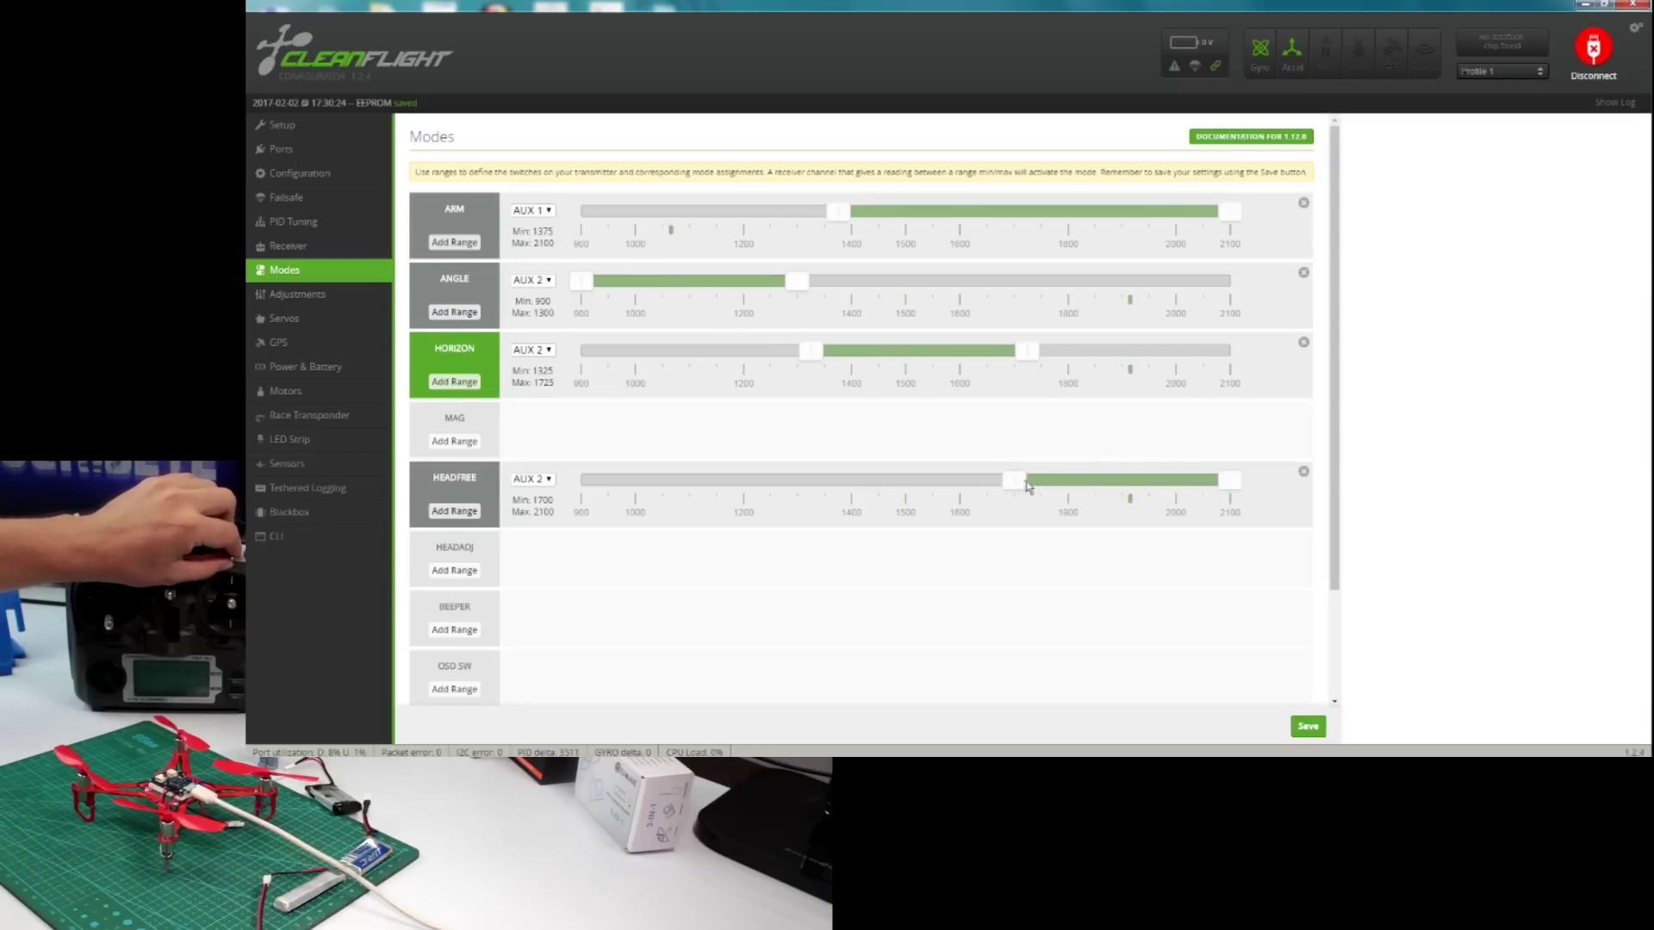
{"action": "left_click_drag", "start_coordinate": [1014, 480], "coordinate": [1035, 486]}
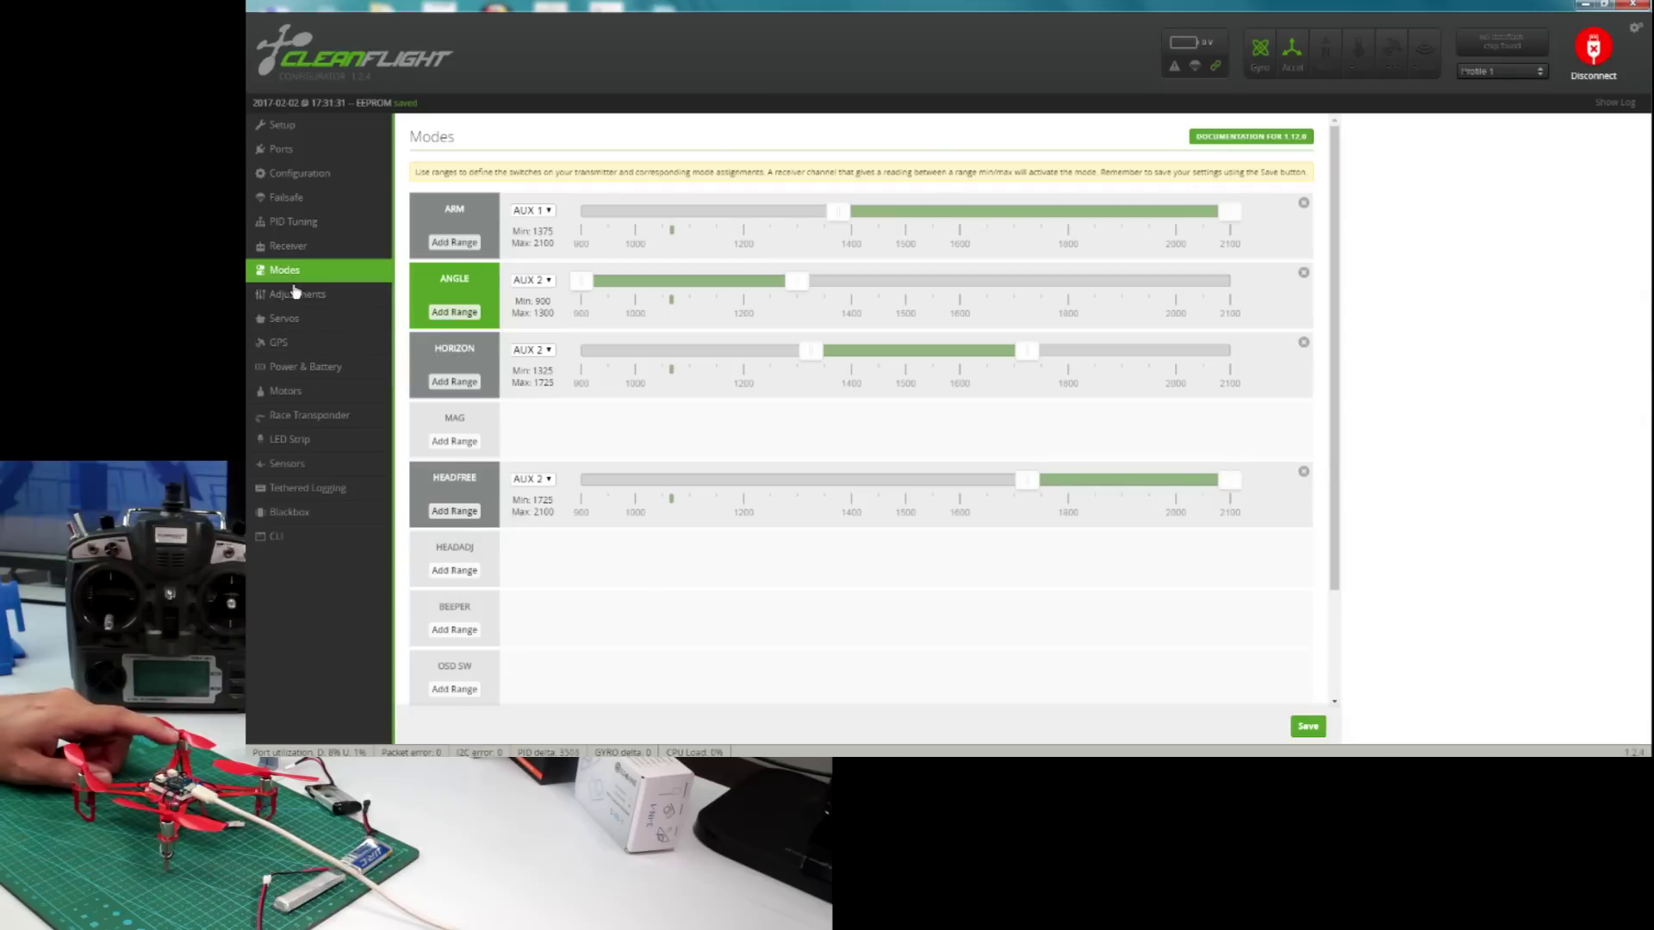
Open the flight controller's command line and run motor_pwm_rate
{"action": "left_click", "coordinate": [279, 539]}
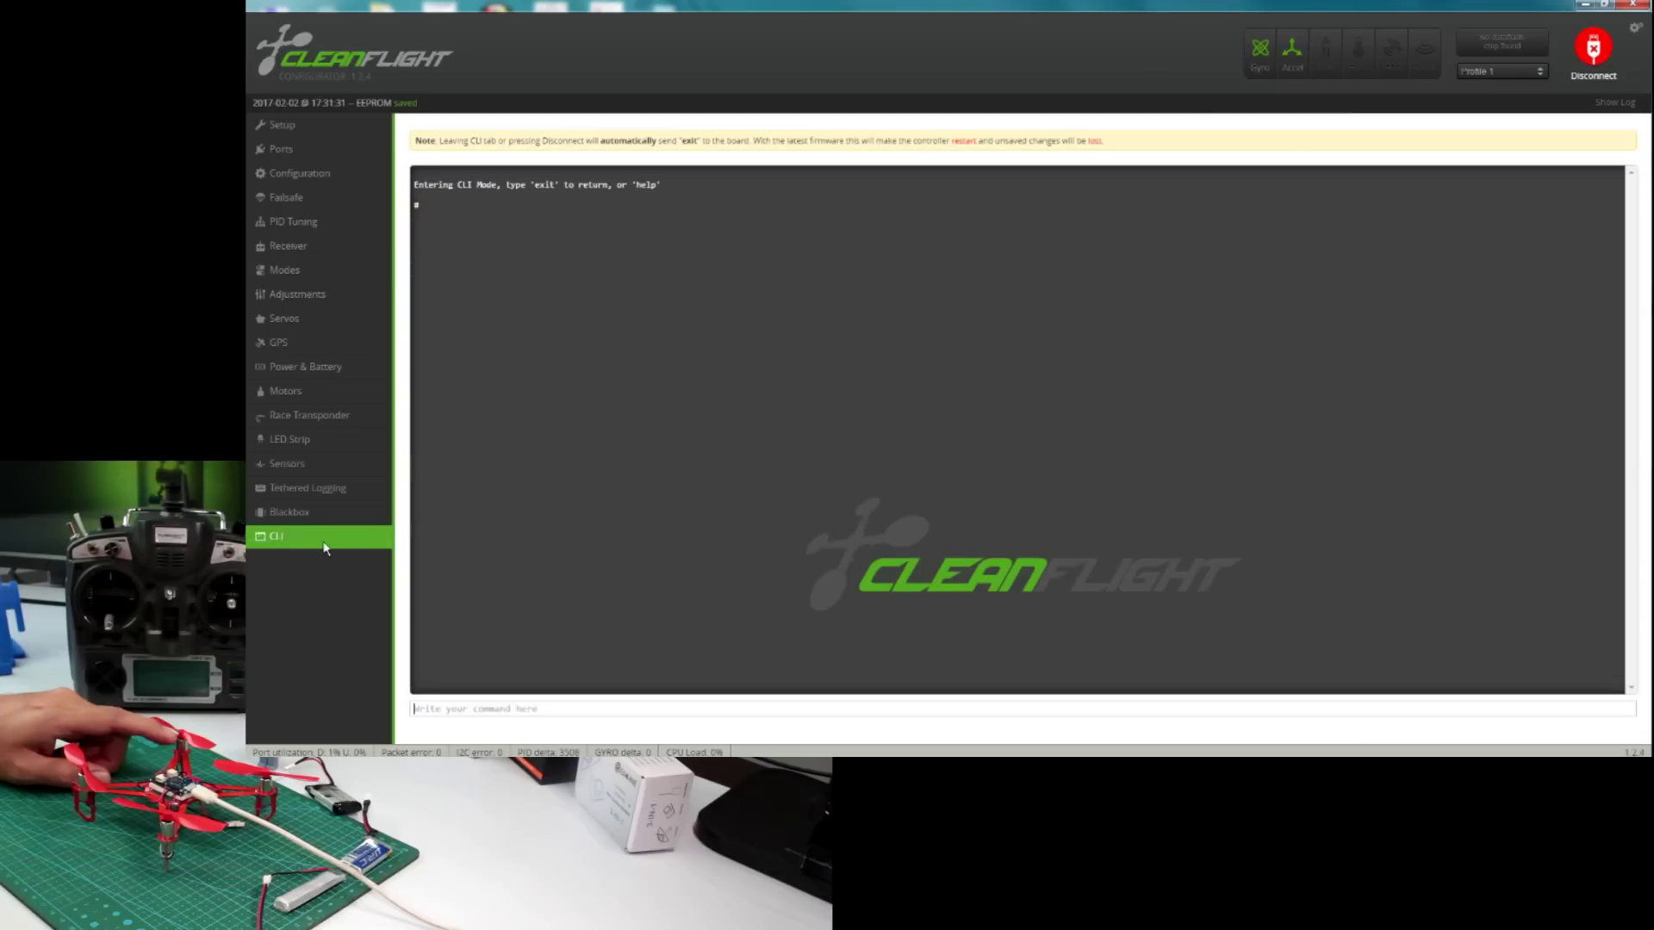
{"action": "type", "text": "motor_pwm_rate"}
{"action": "key", "text": "Return"}
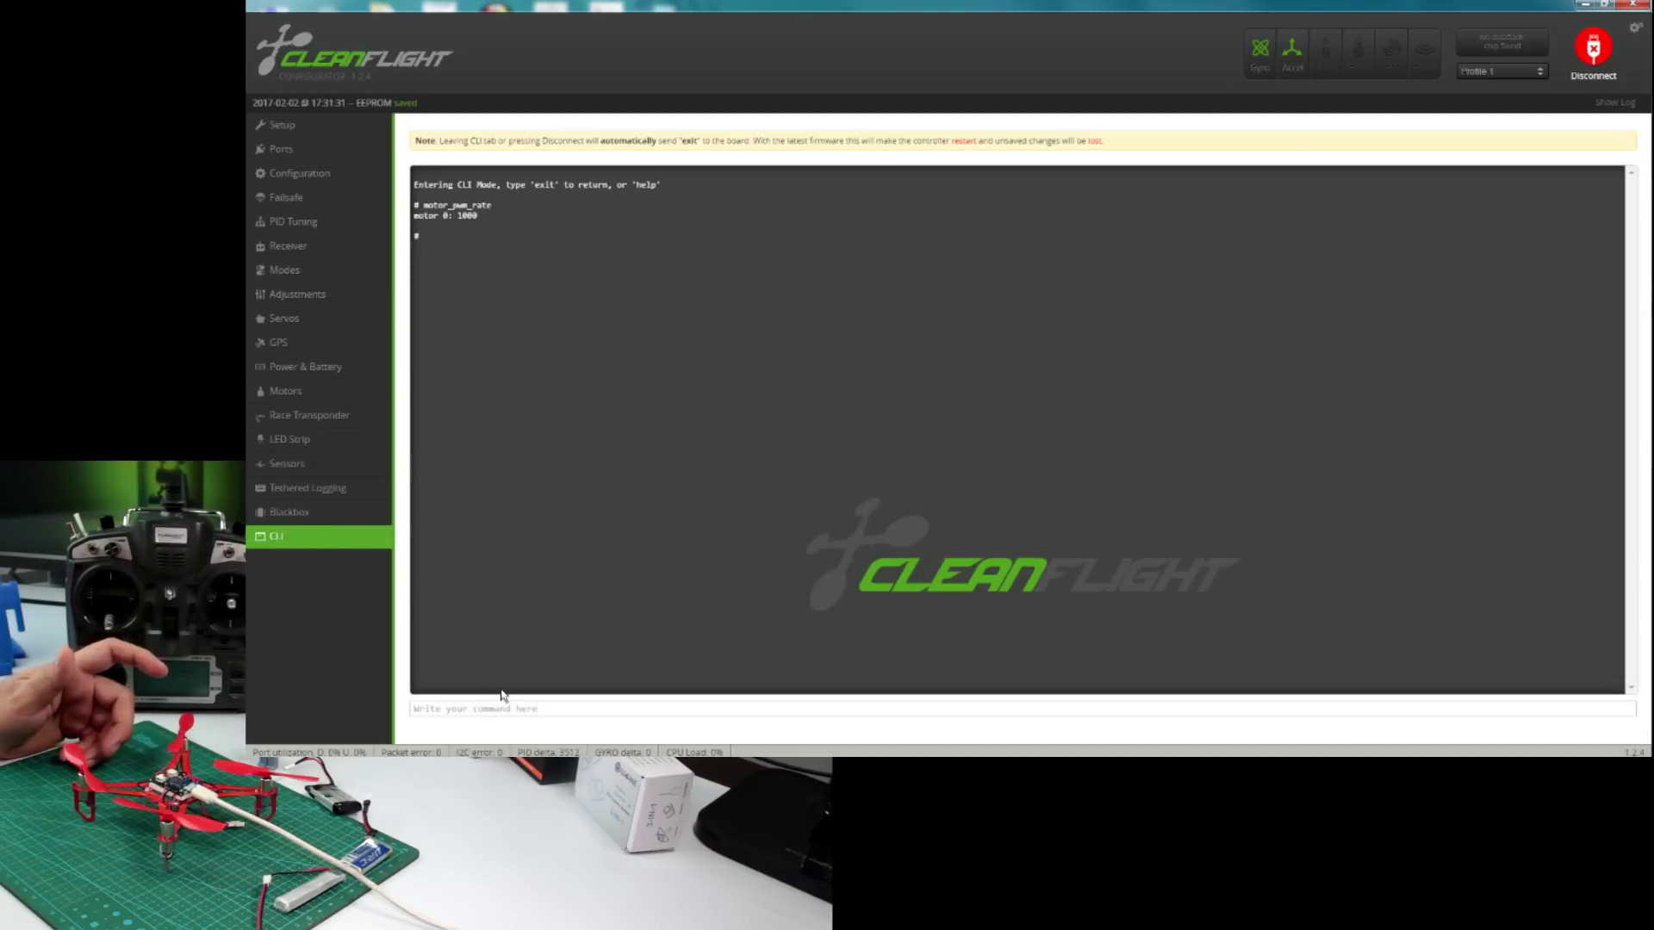
Set motor_pwm_rate to 20000 with the set command and save the configuration to the flight controller
{"action": "type", "text": "set"}
{"action": "right_click", "coordinate": [544, 708]}
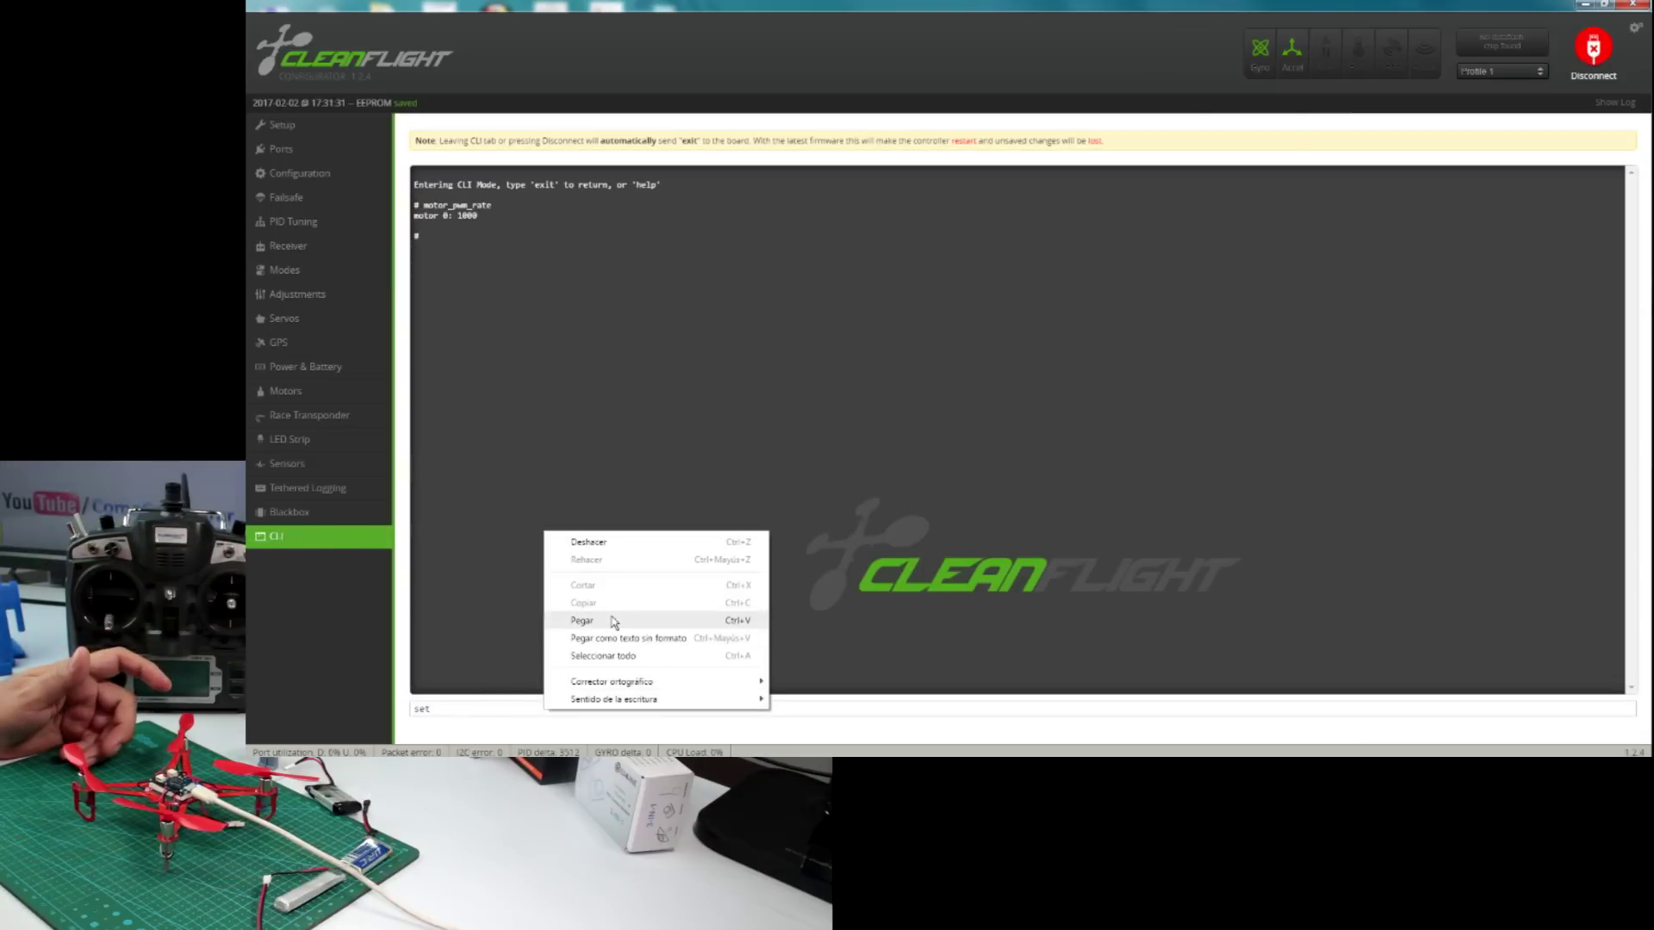
{"action": "left_click", "coordinate": [613, 621]}
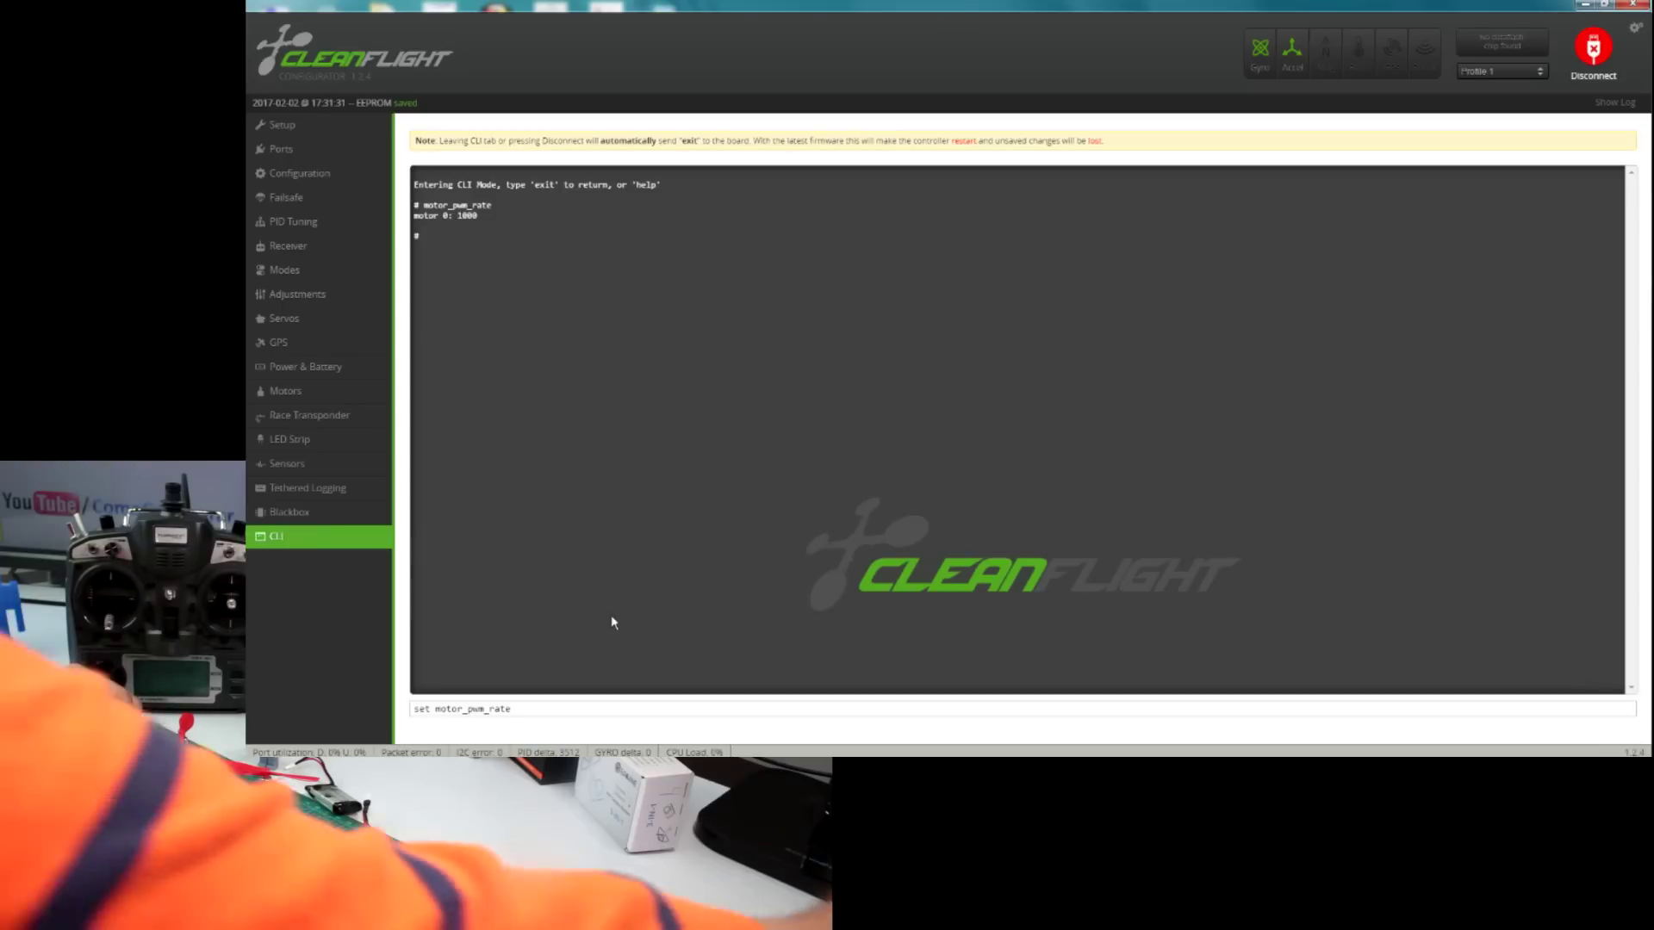
{"action": "type", "text": "= 20000"}
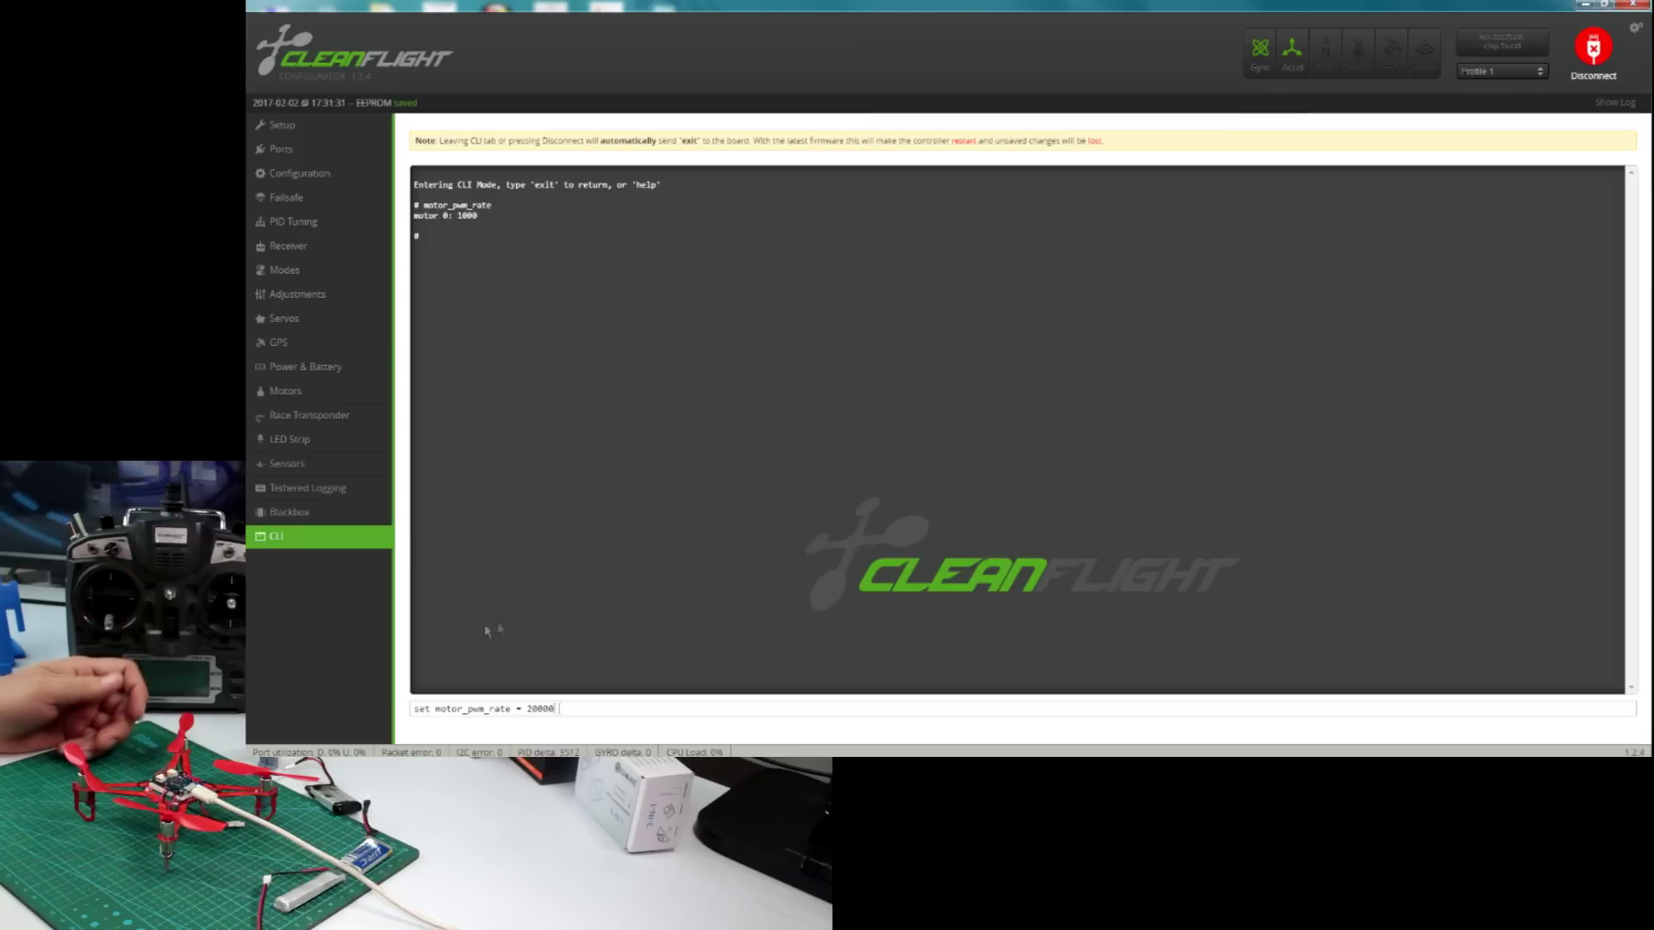
{"action": "key", "text": "Return"}
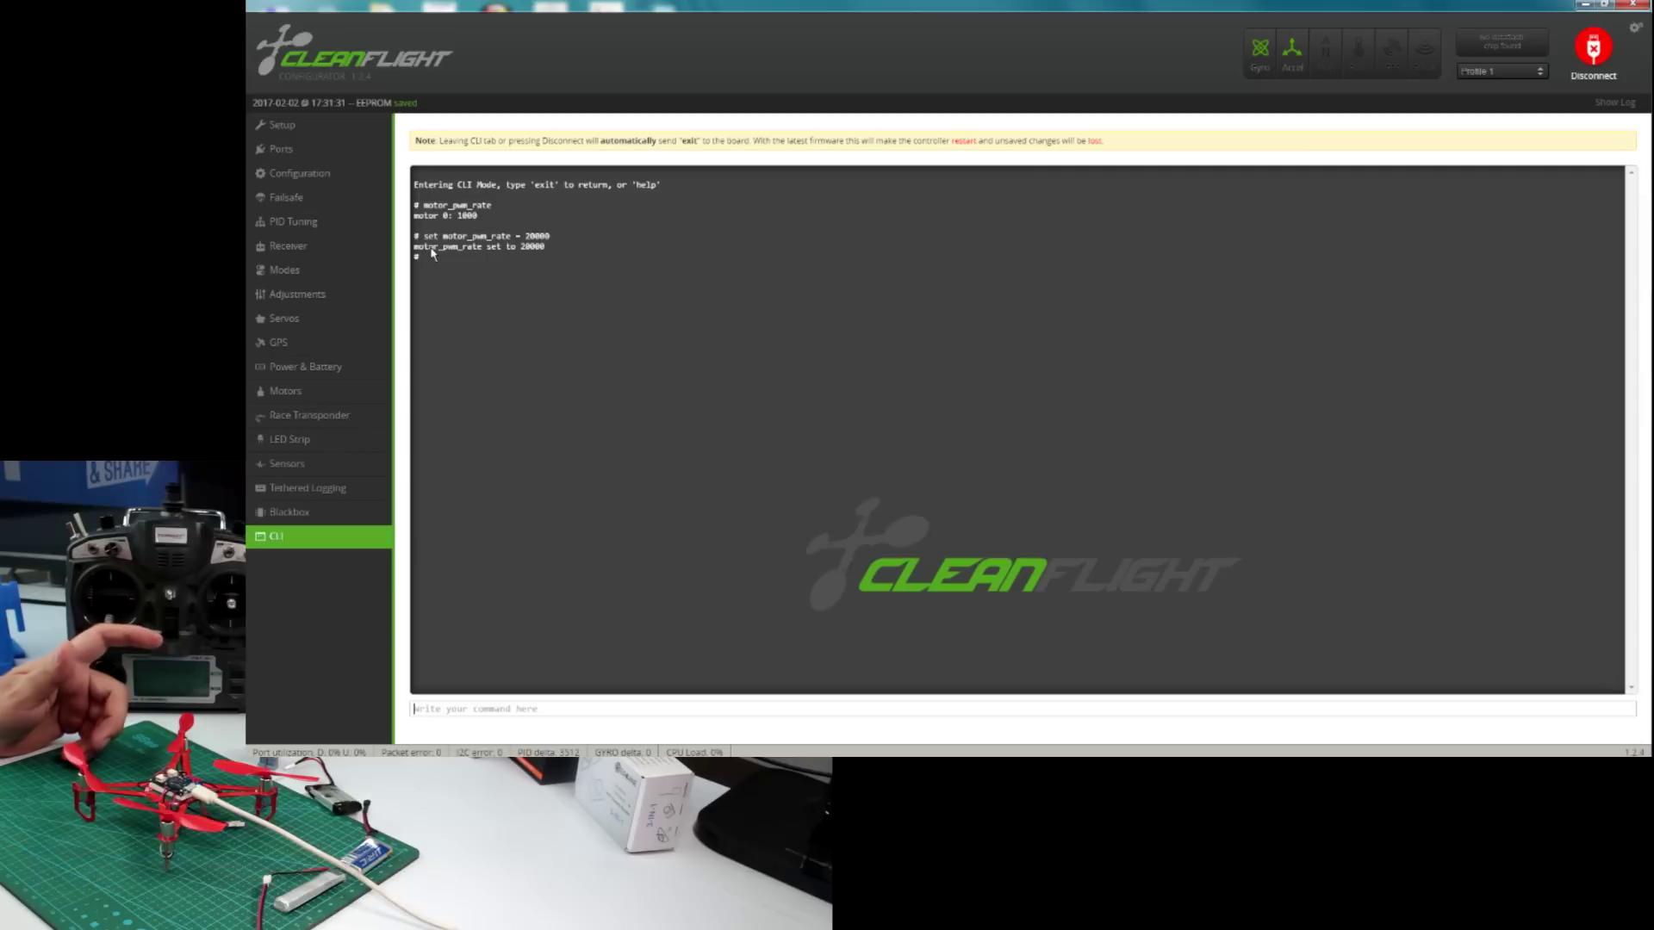
{"action": "type", "text": "save"}
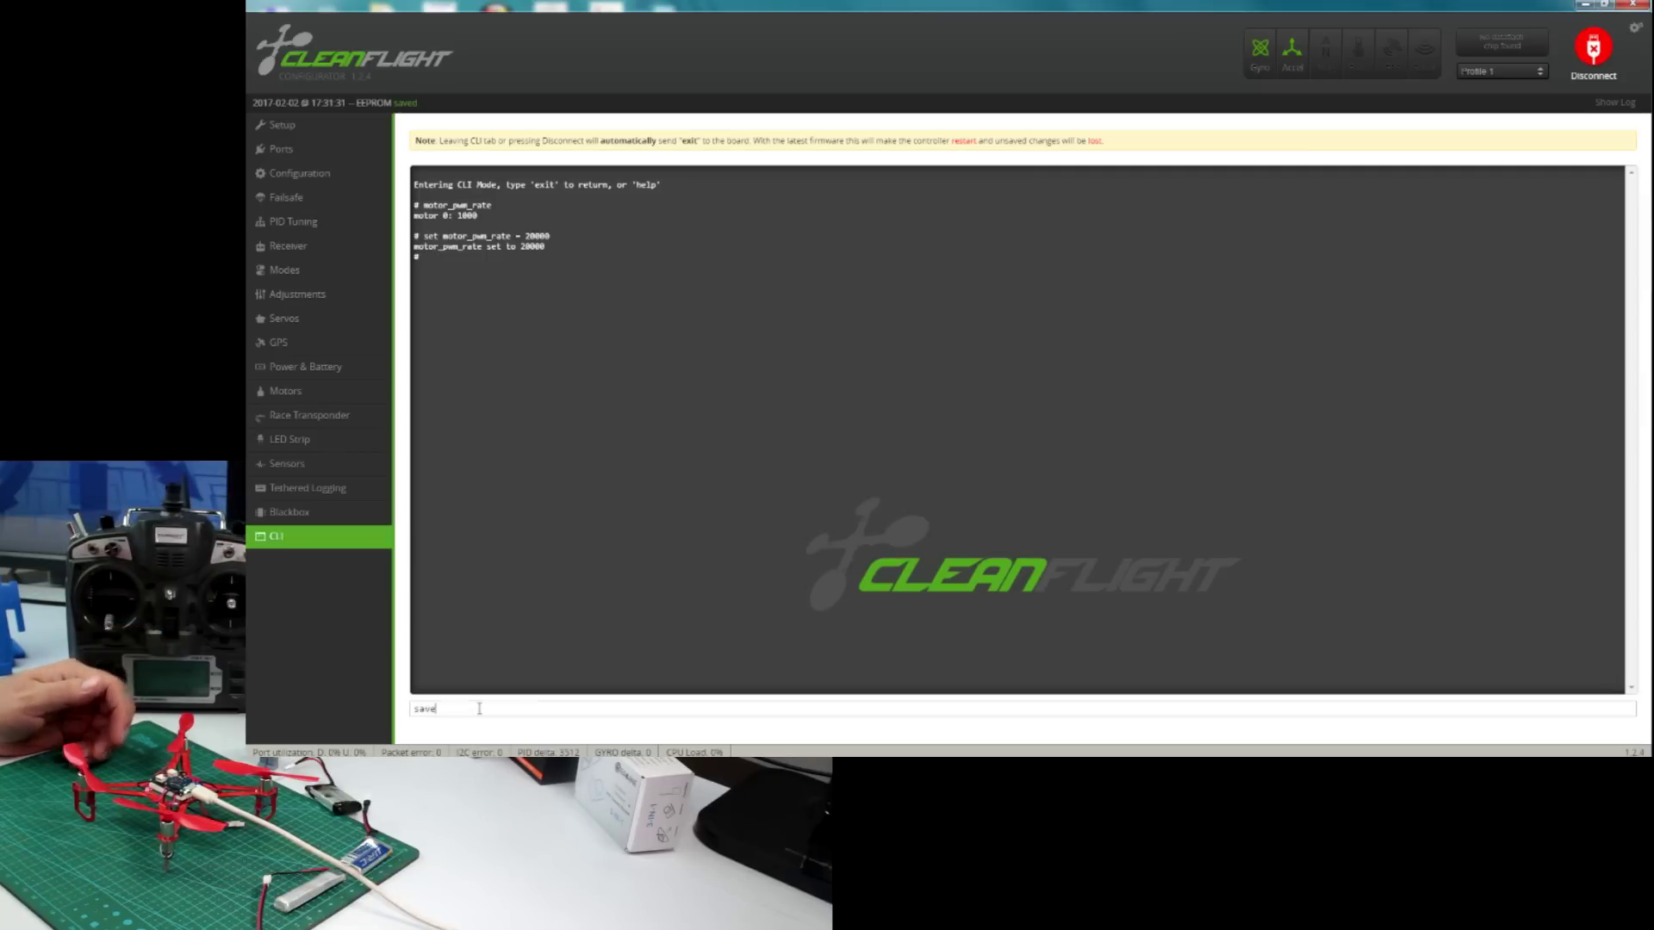
{"action": "key", "text": "Return"}
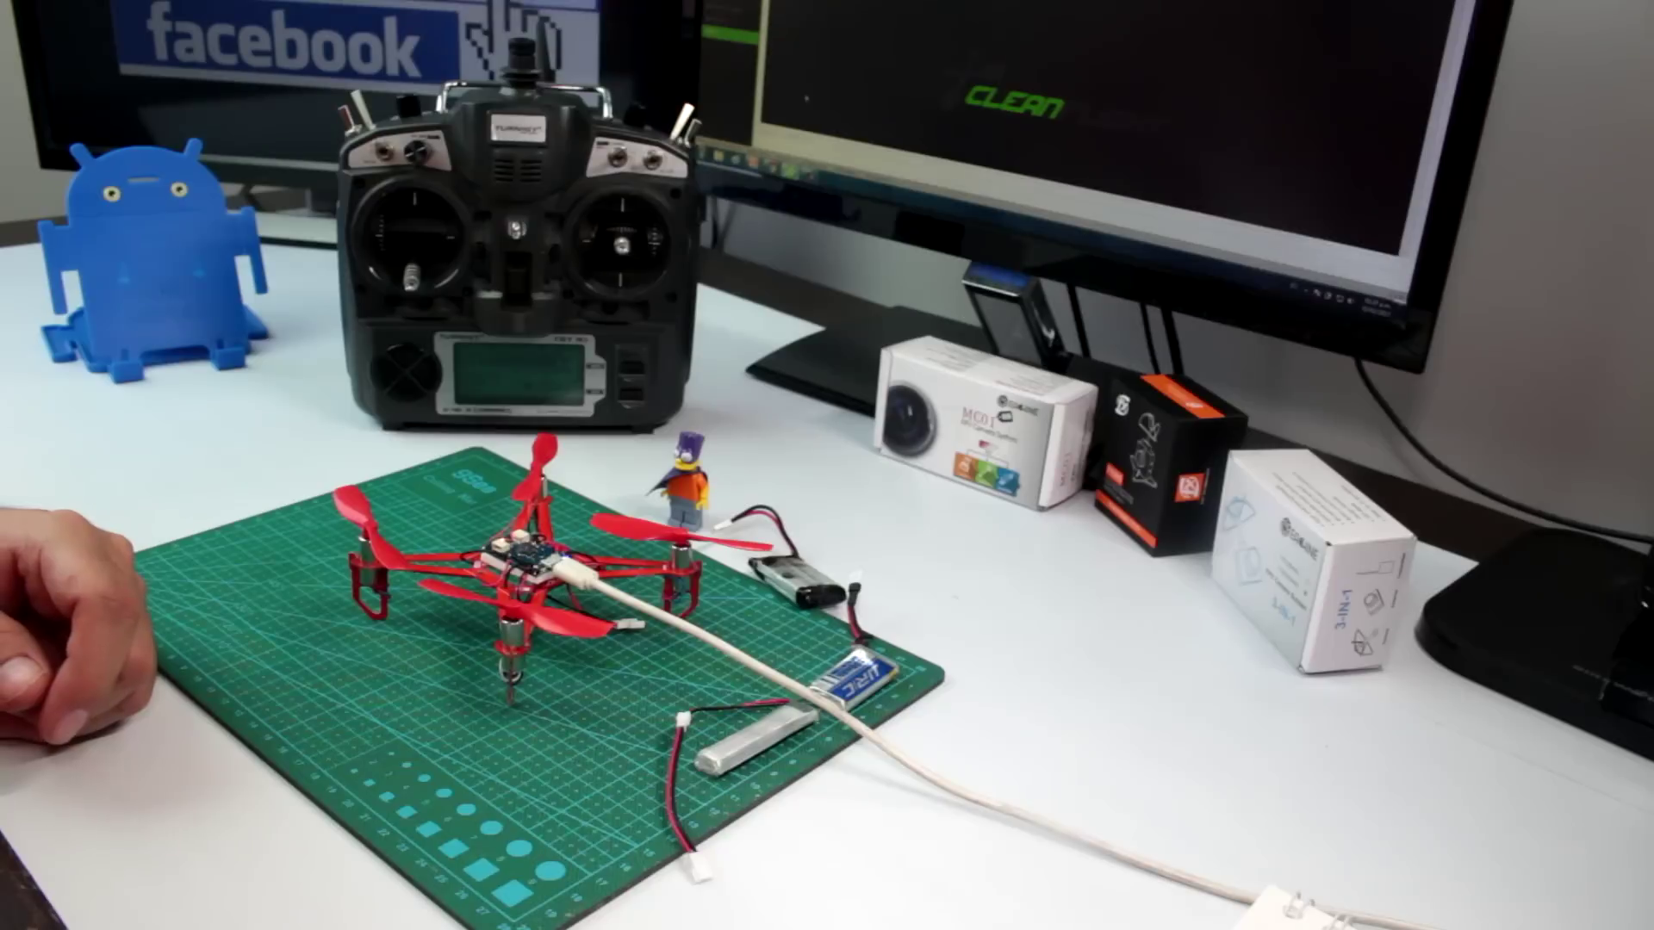